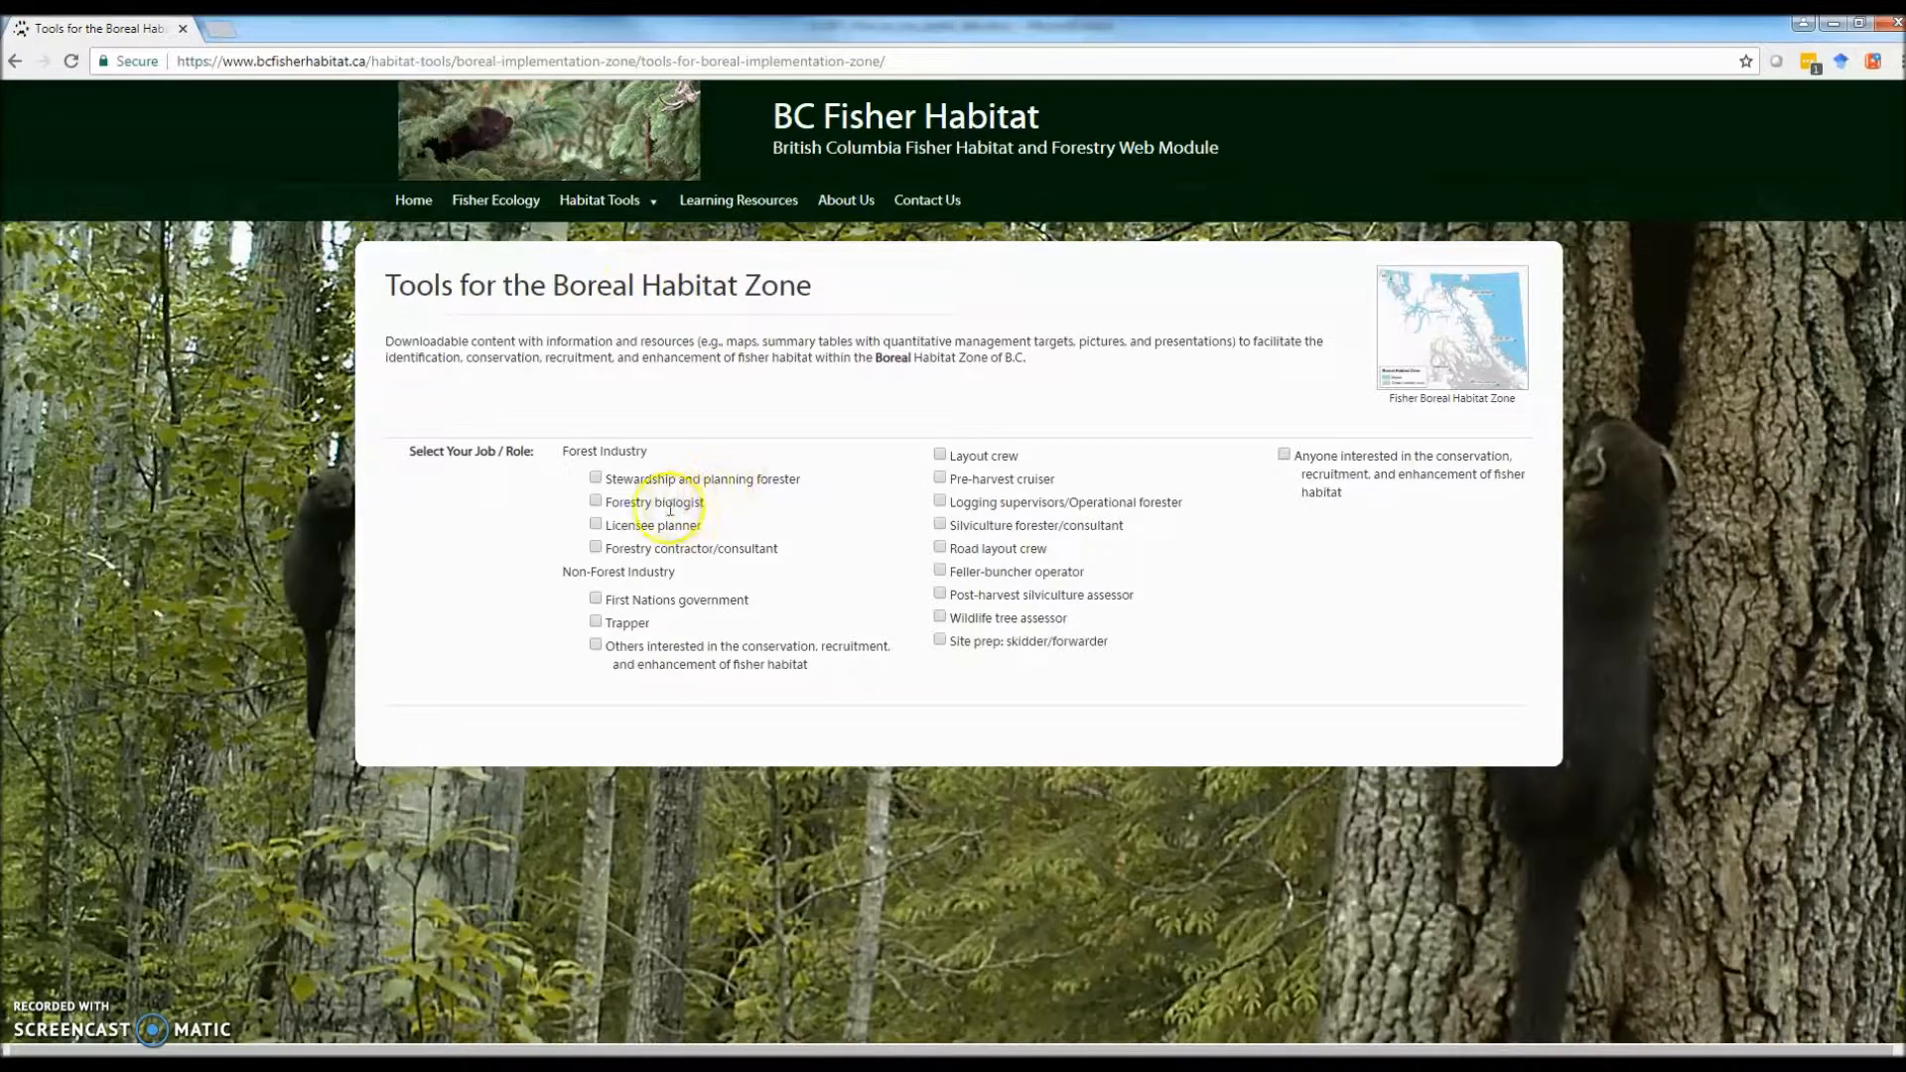
Step: Download the Boreal zone Spatial Data geodatabase for the Licensee planner role, accepting the end-user agreement
{"action": "left_click", "coordinate": [595, 526]}
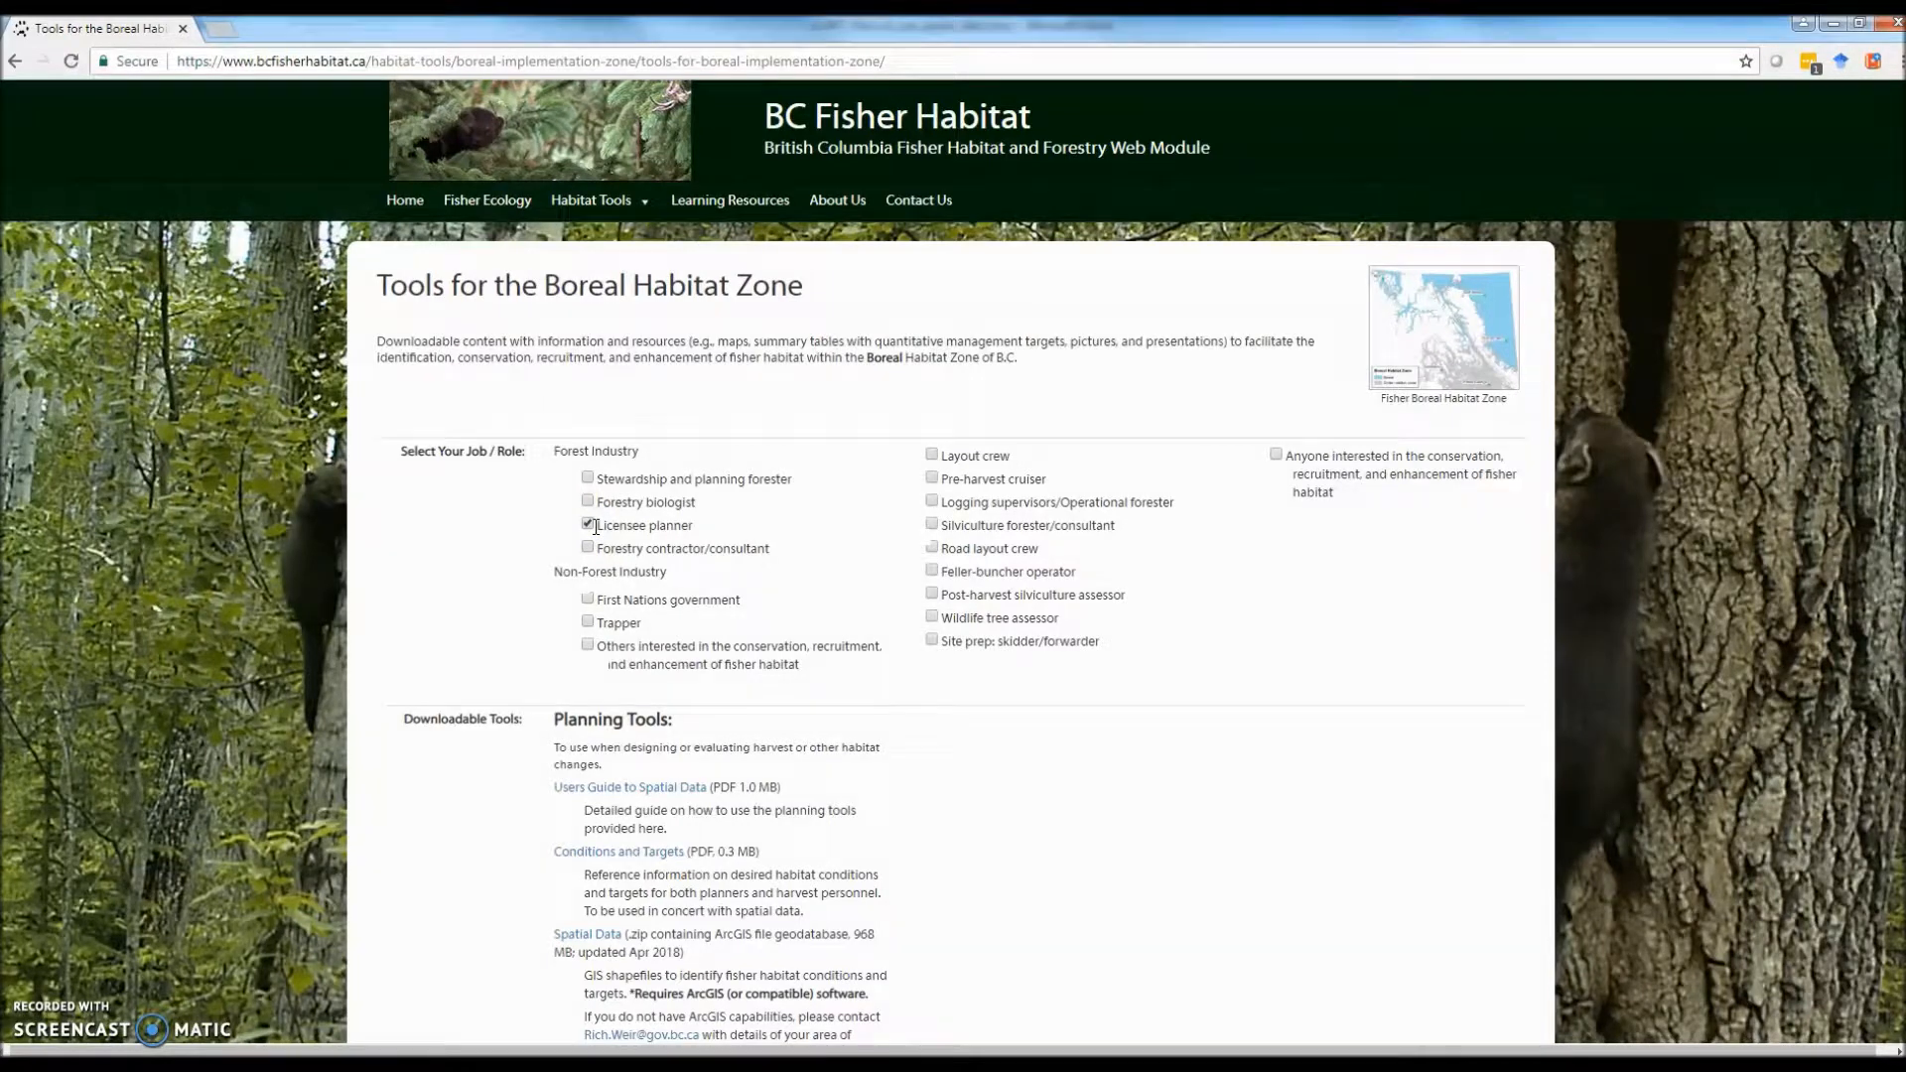
{"action": "scroll", "coordinate": [646, 611], "scroll_direction": "down", "scroll_amount": 2}
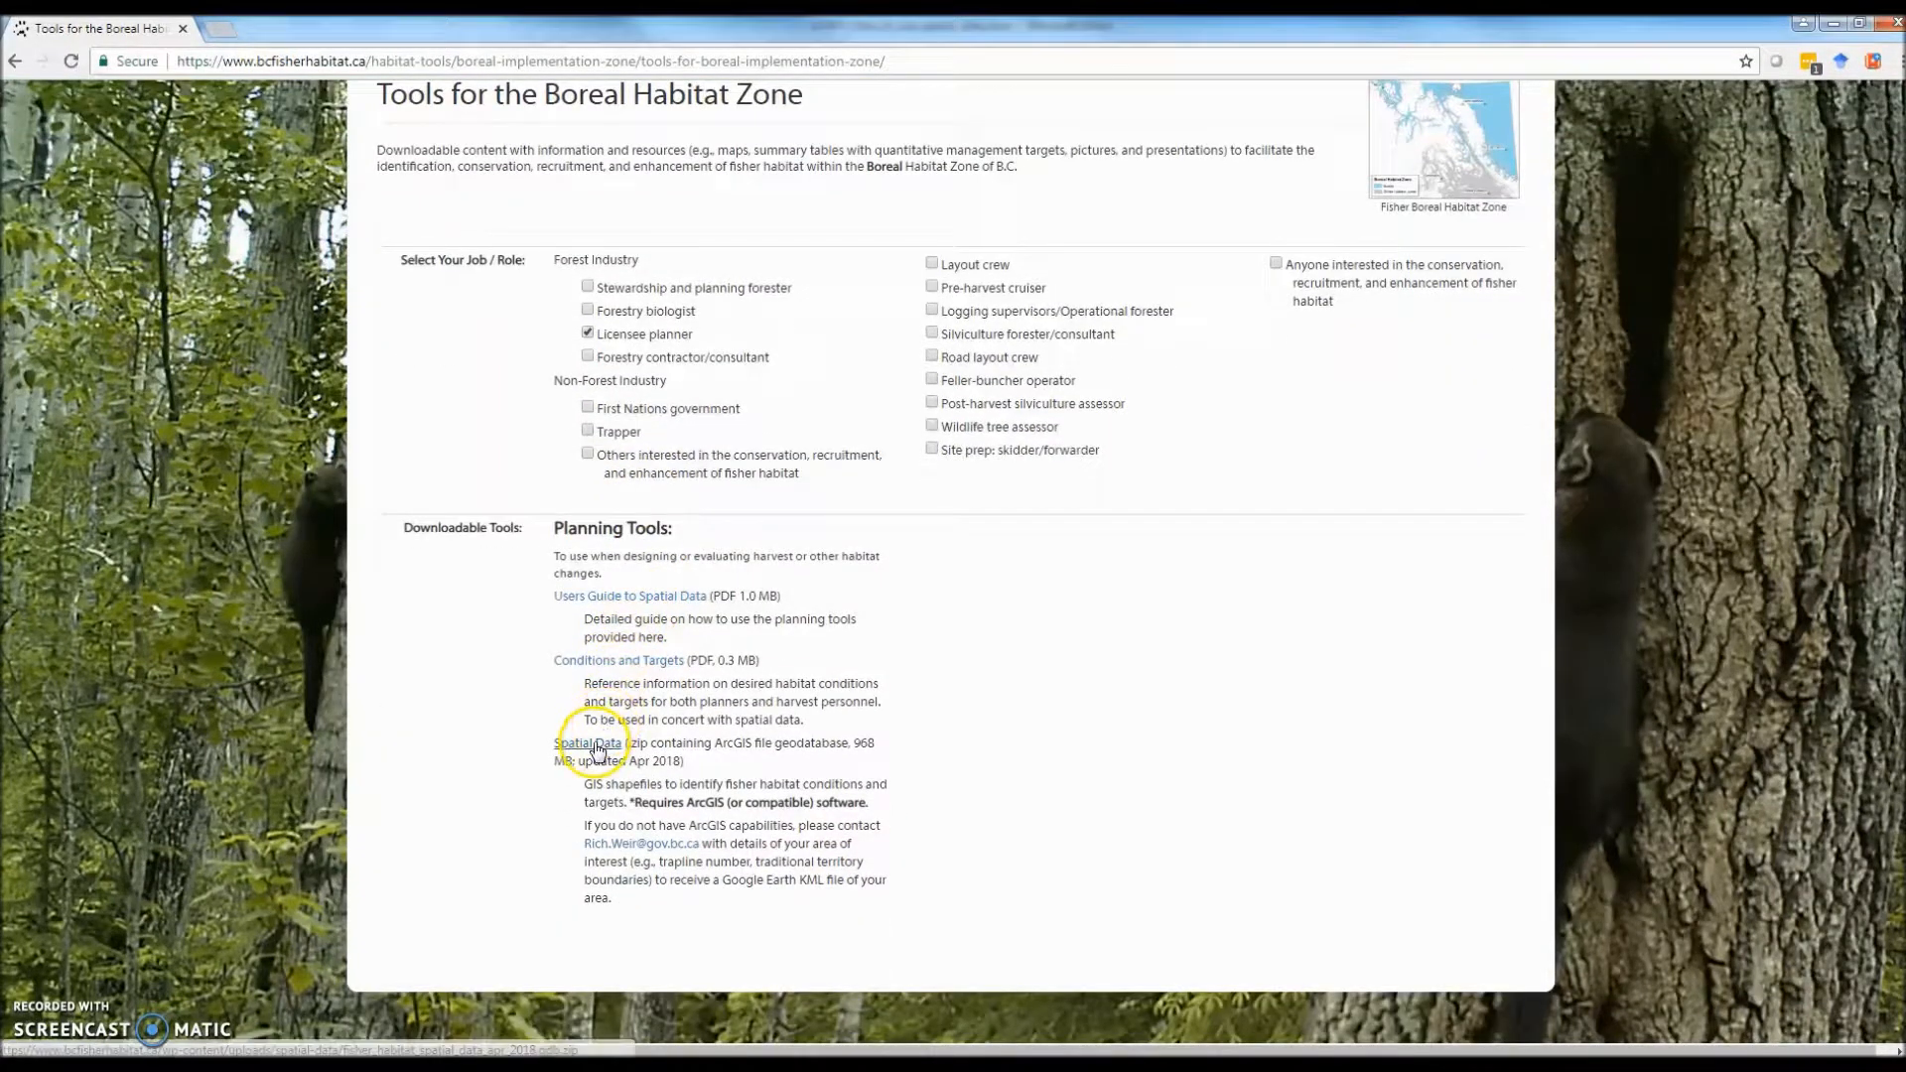
{"action": "left_click", "coordinate": [596, 747]}
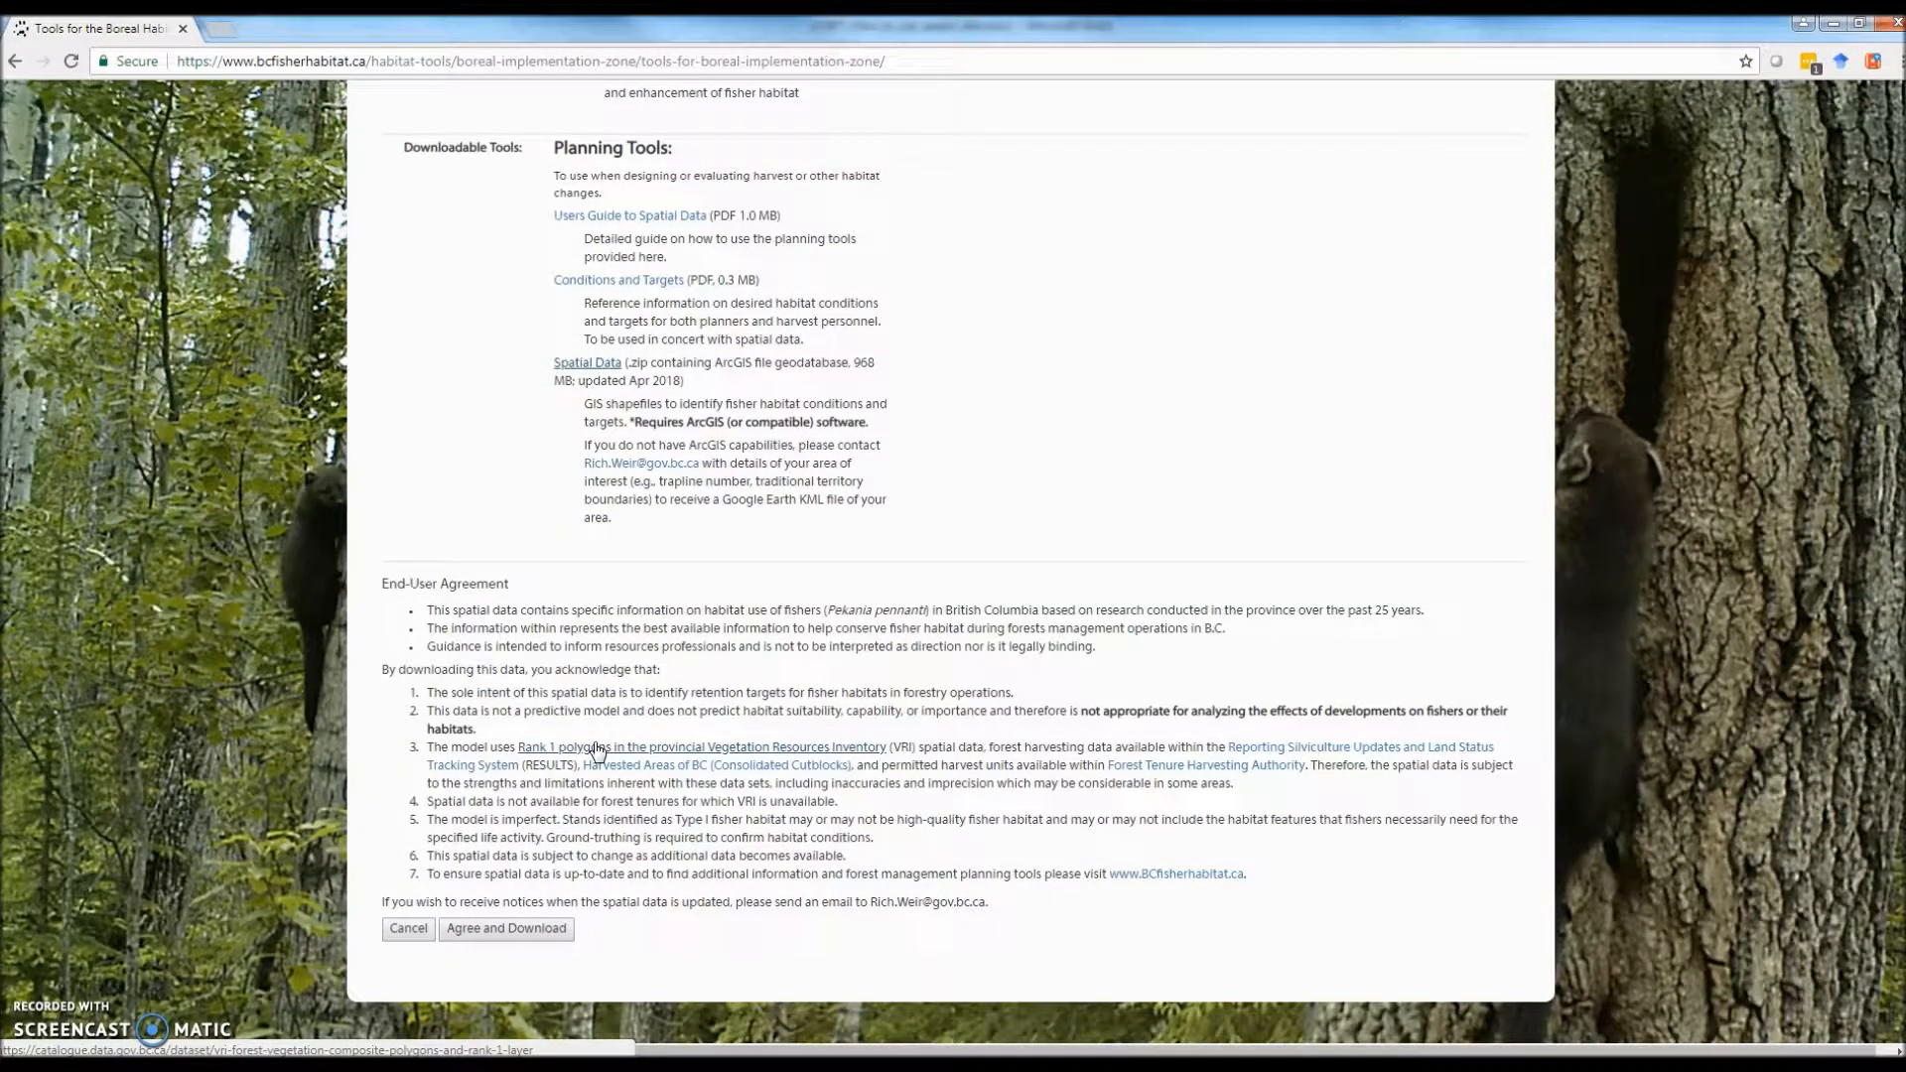
{"action": "left_click", "coordinate": [521, 931]}
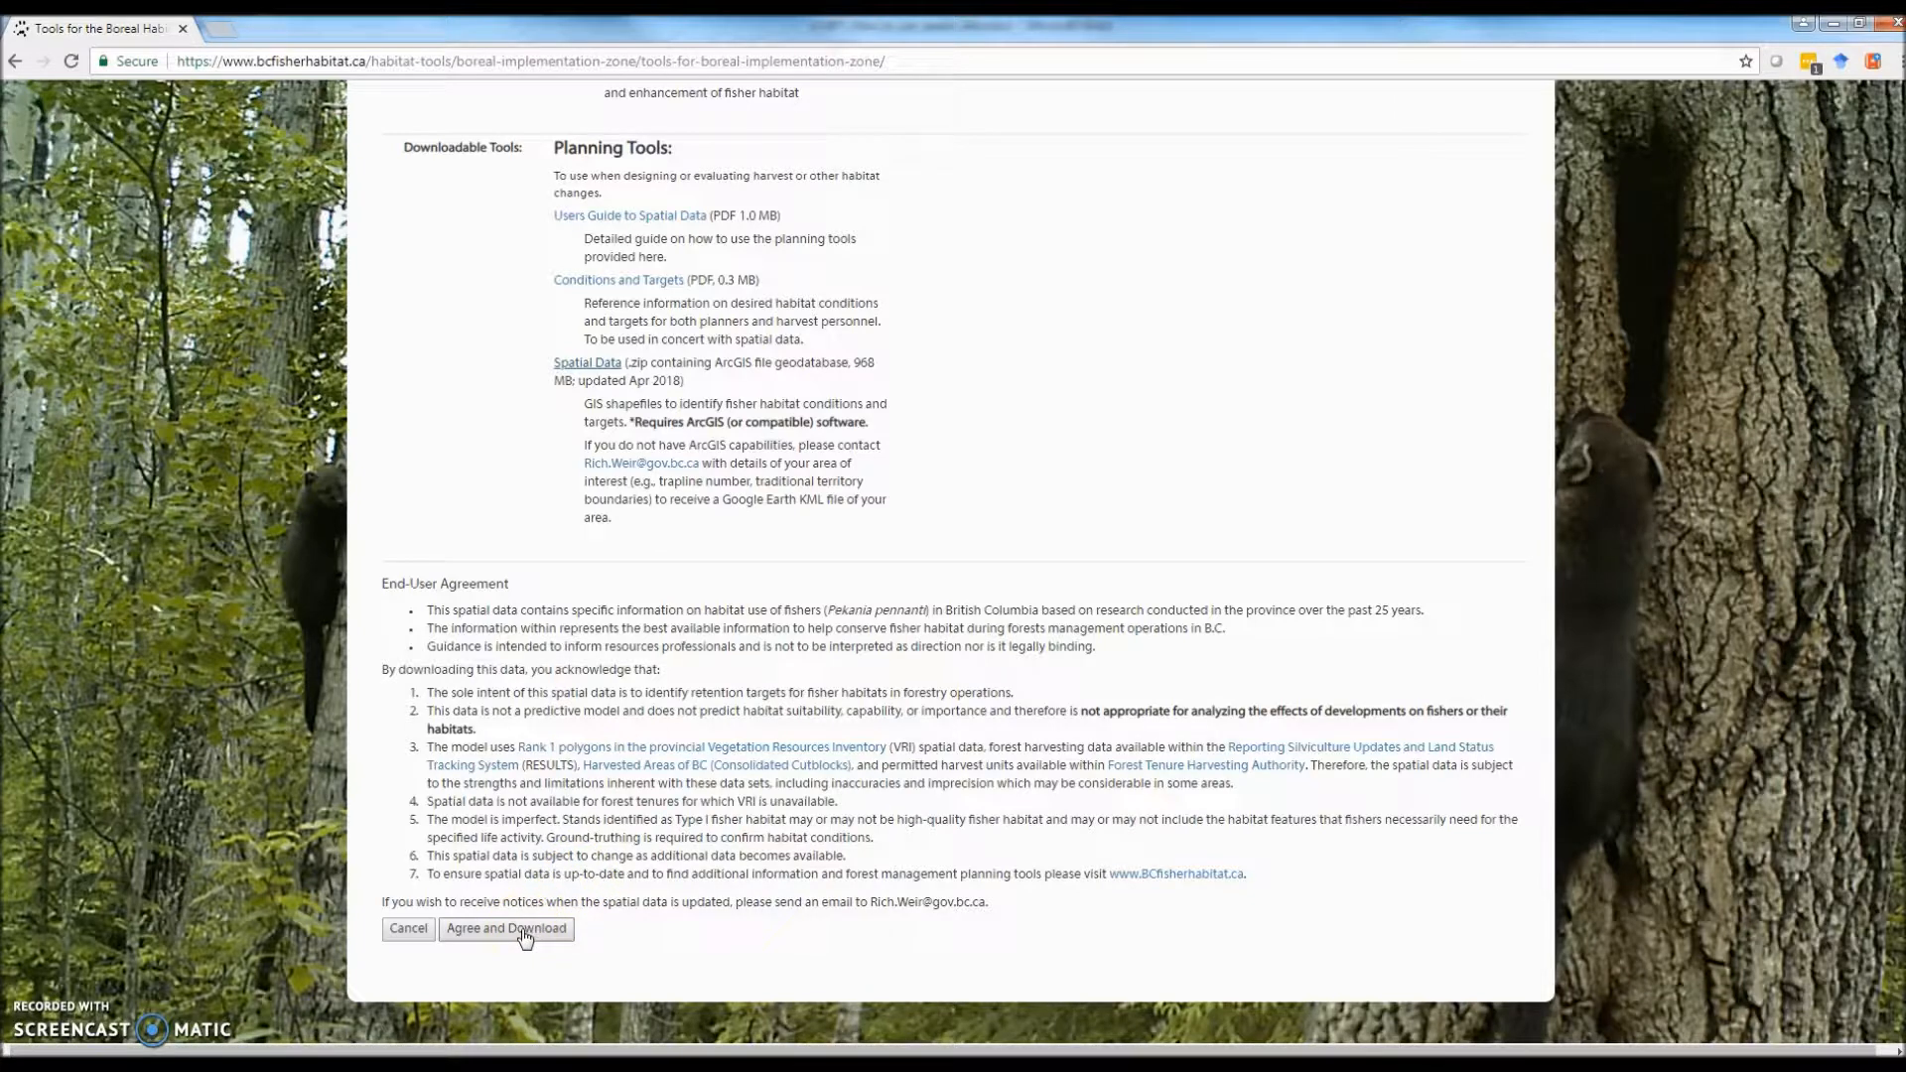
{"action": "left_click", "coordinate": [525, 937]}
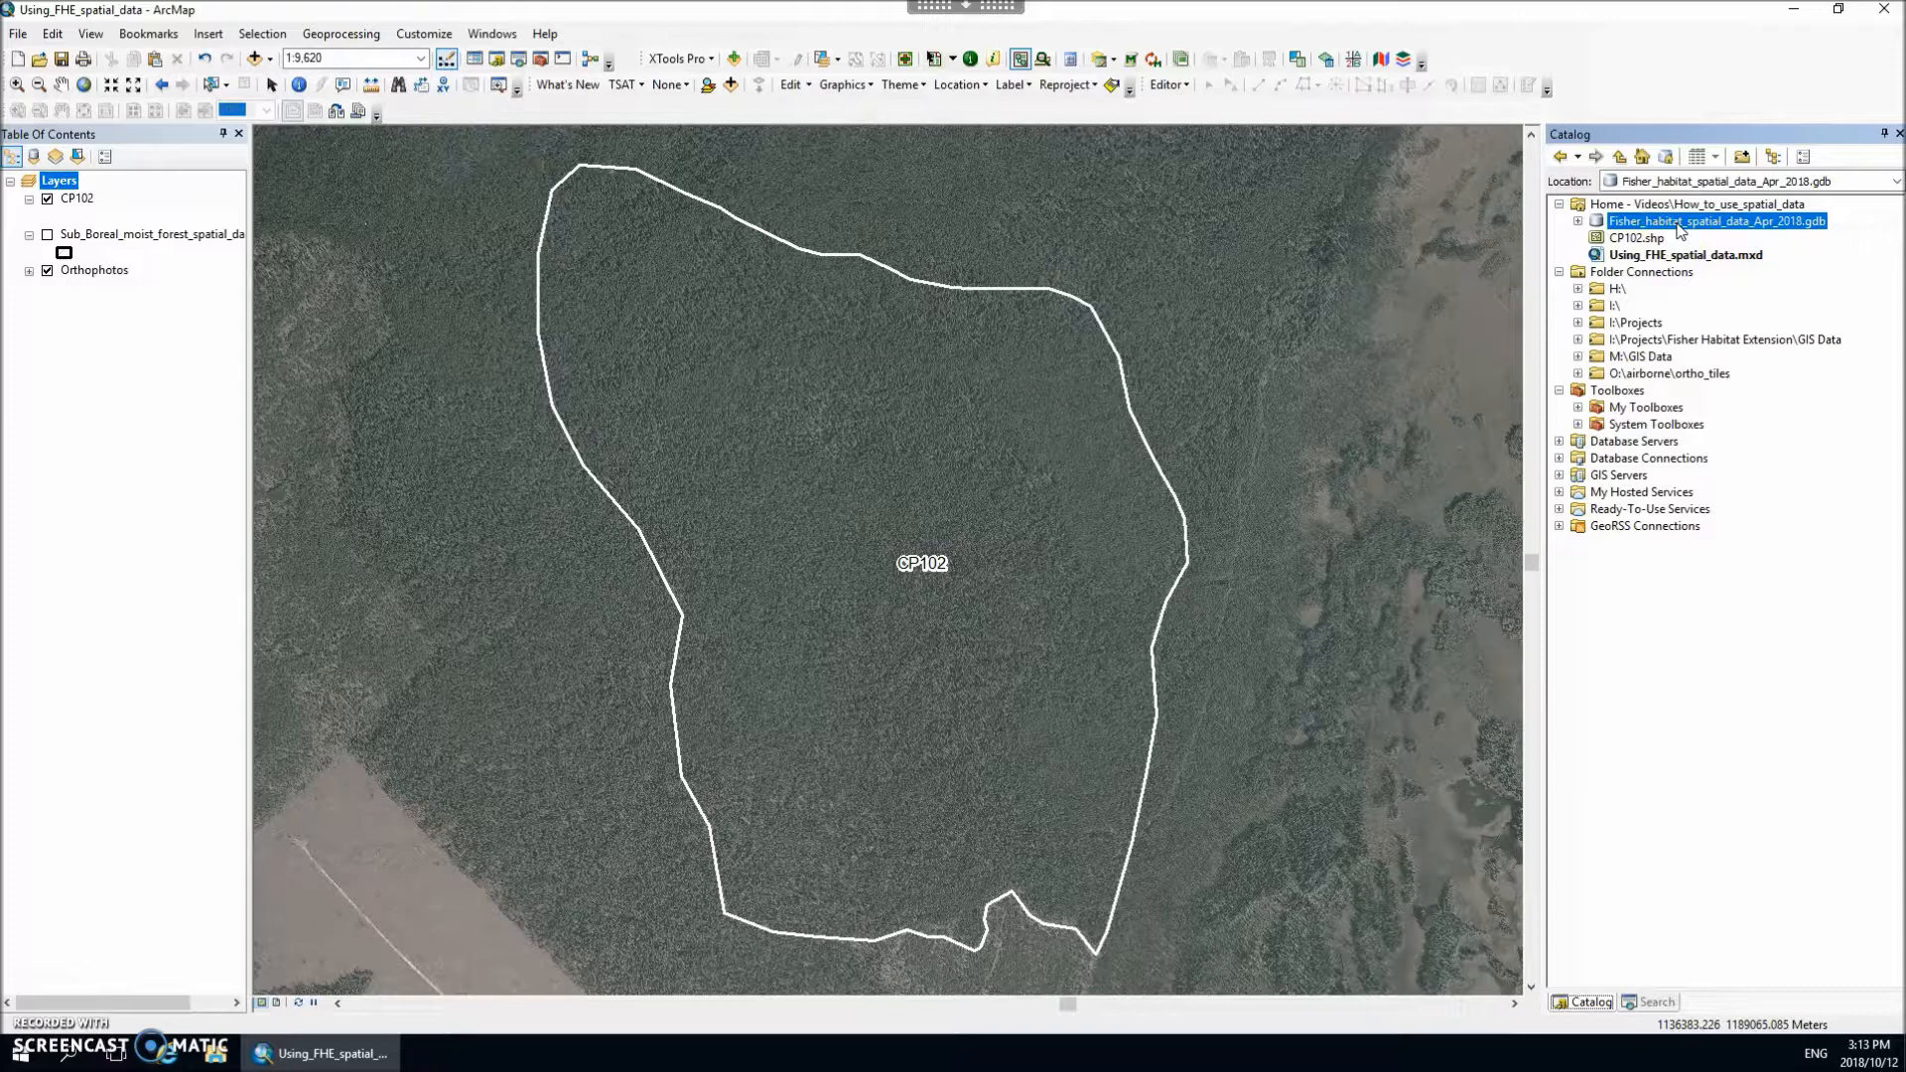
Step: In ArcMap, open the Fisher habitat retention tool from the Fisher_habitat_tools toolbox in Fisher_habitat_spatial_data_Apr_2018.gdb
{"action": "left_click", "coordinate": [1578, 222]}
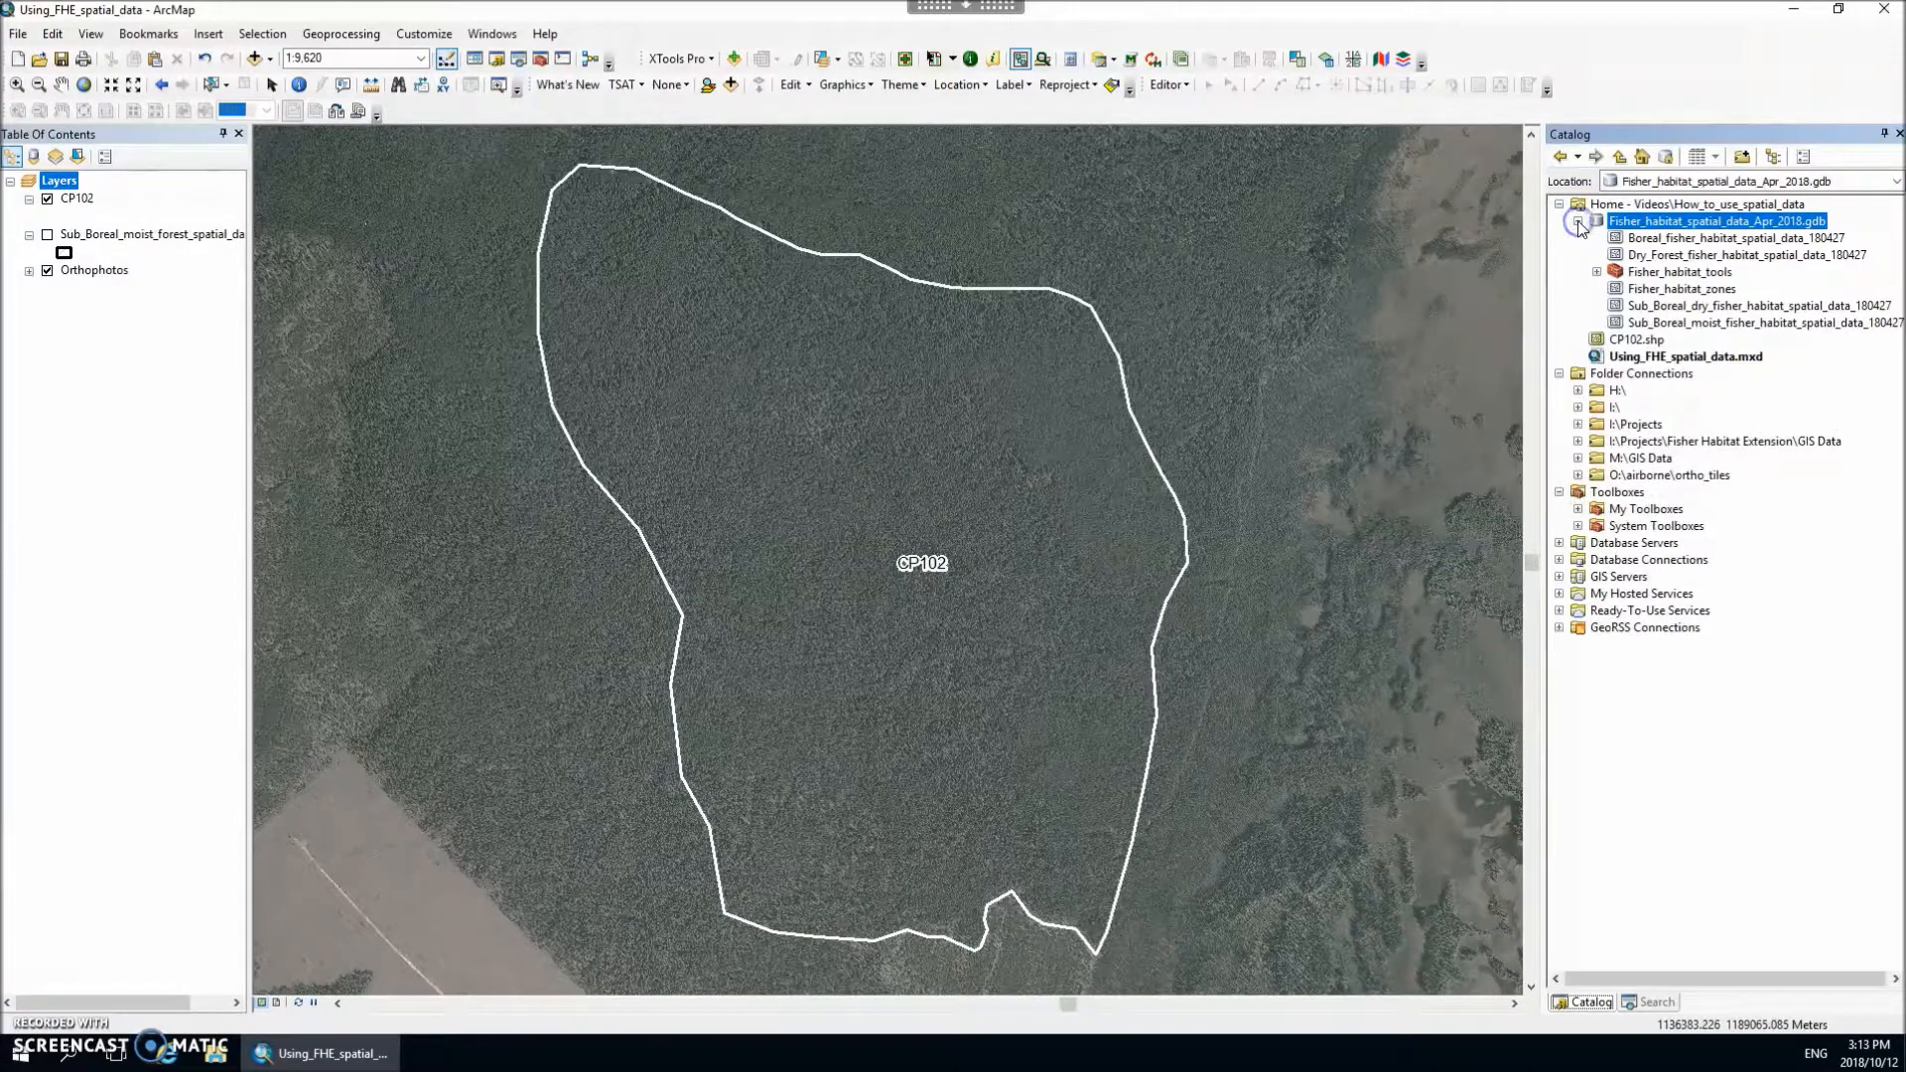
{"action": "left_click", "coordinate": [1601, 279]}
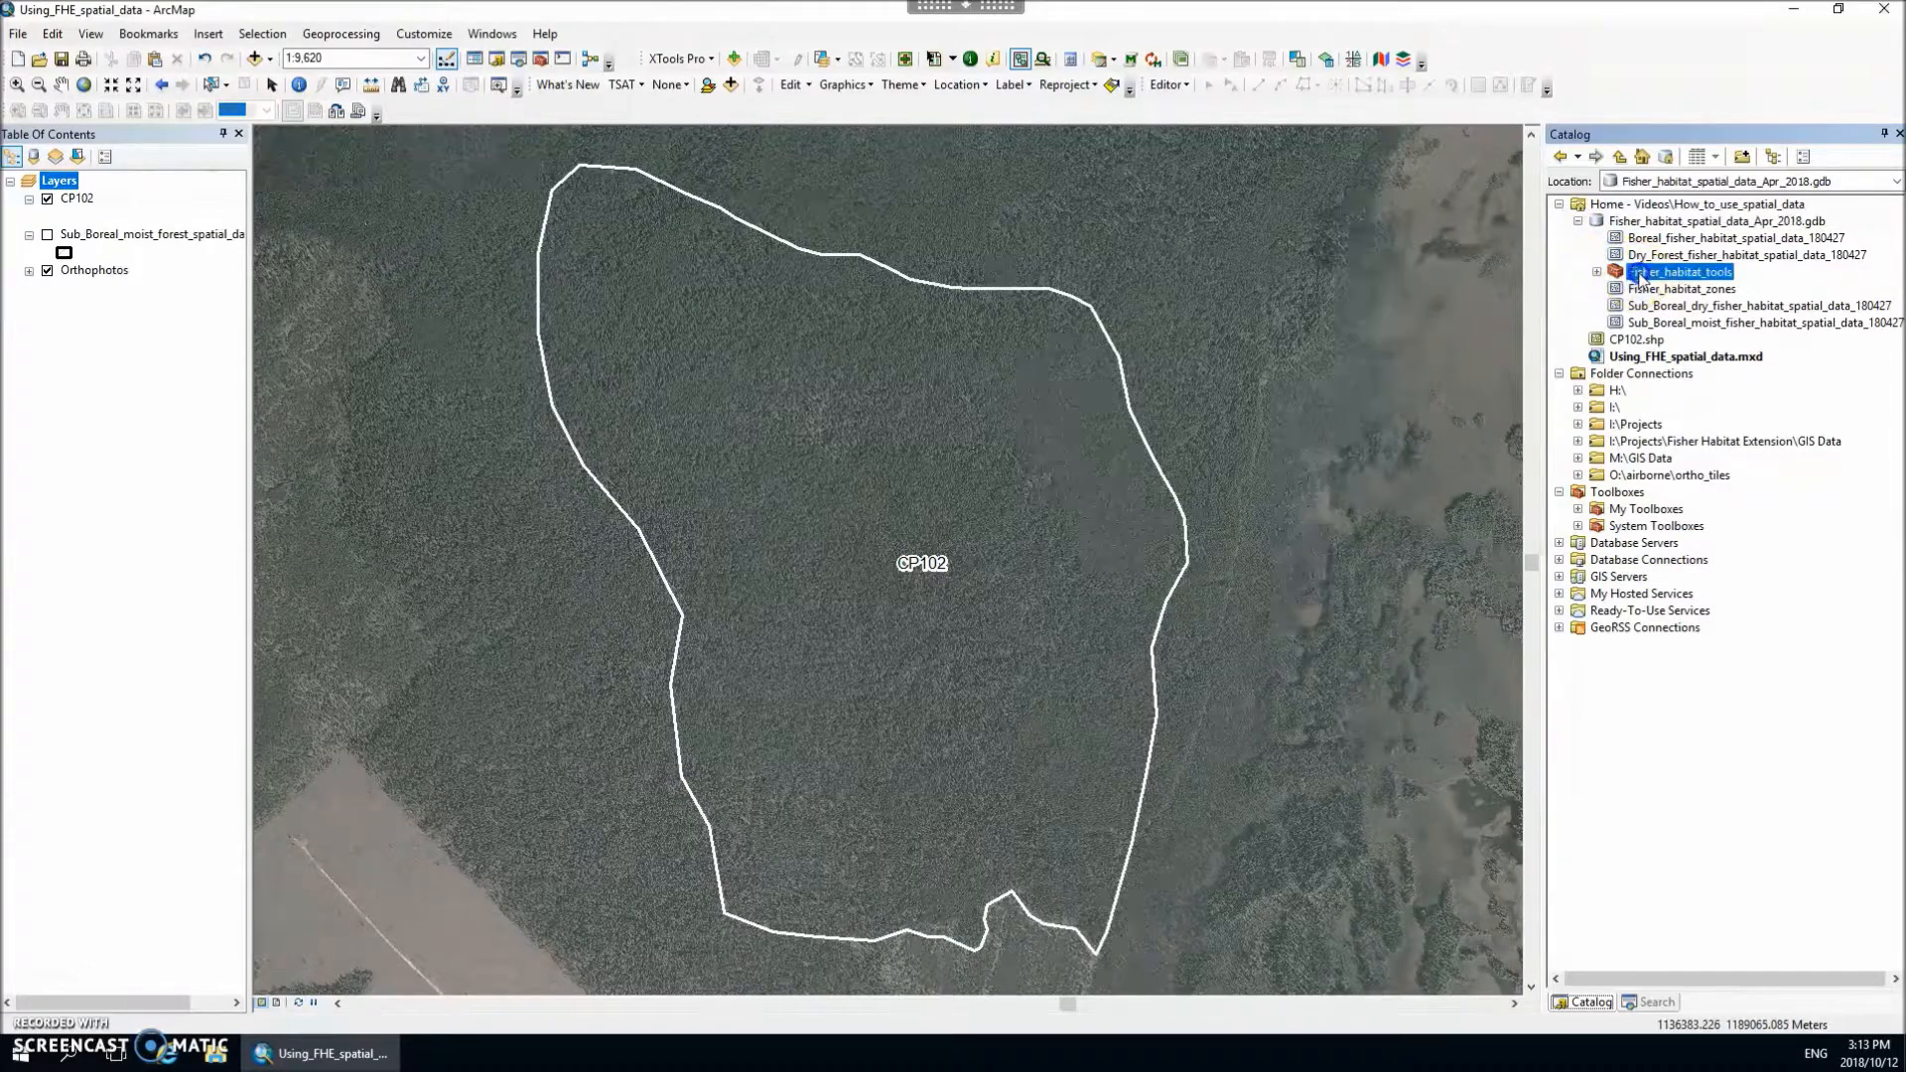
{"action": "left_click", "coordinate": [1597, 273]}
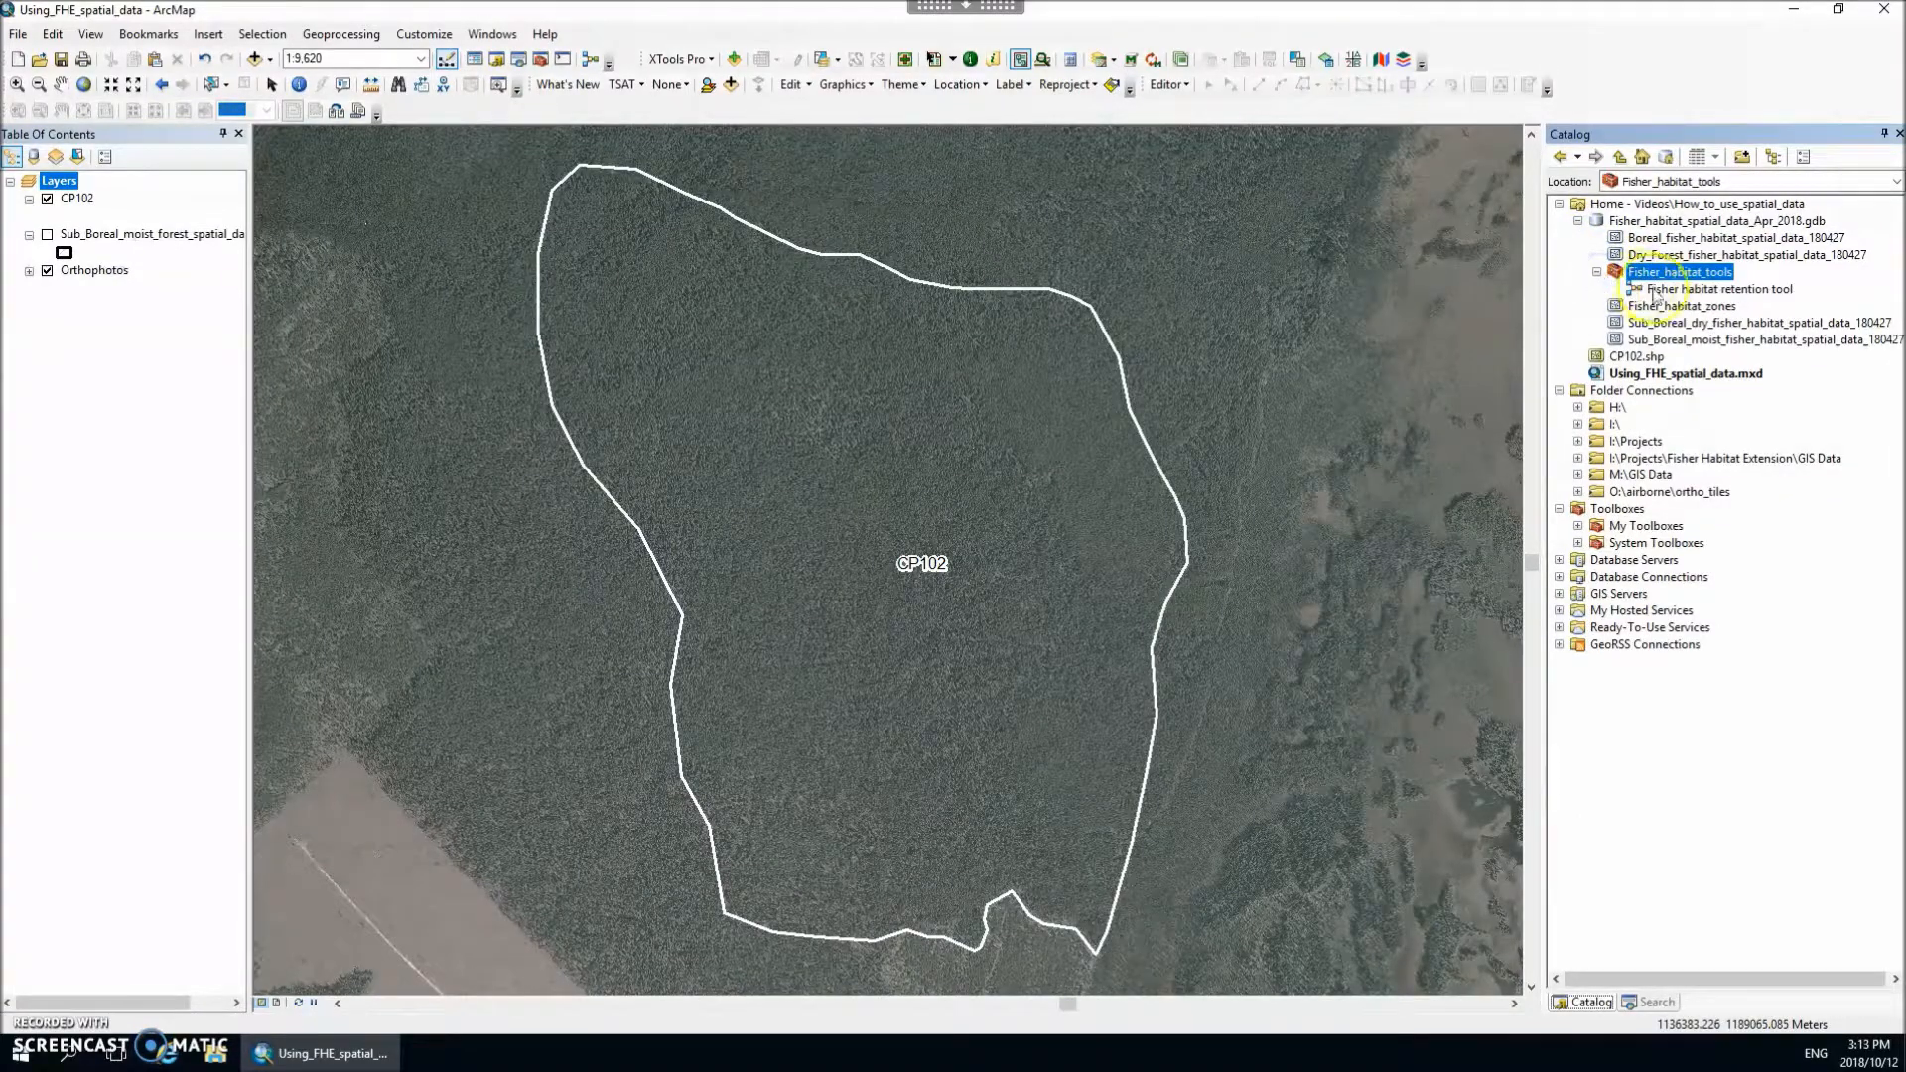
{"action": "double_click", "coordinate": [1686, 289]}
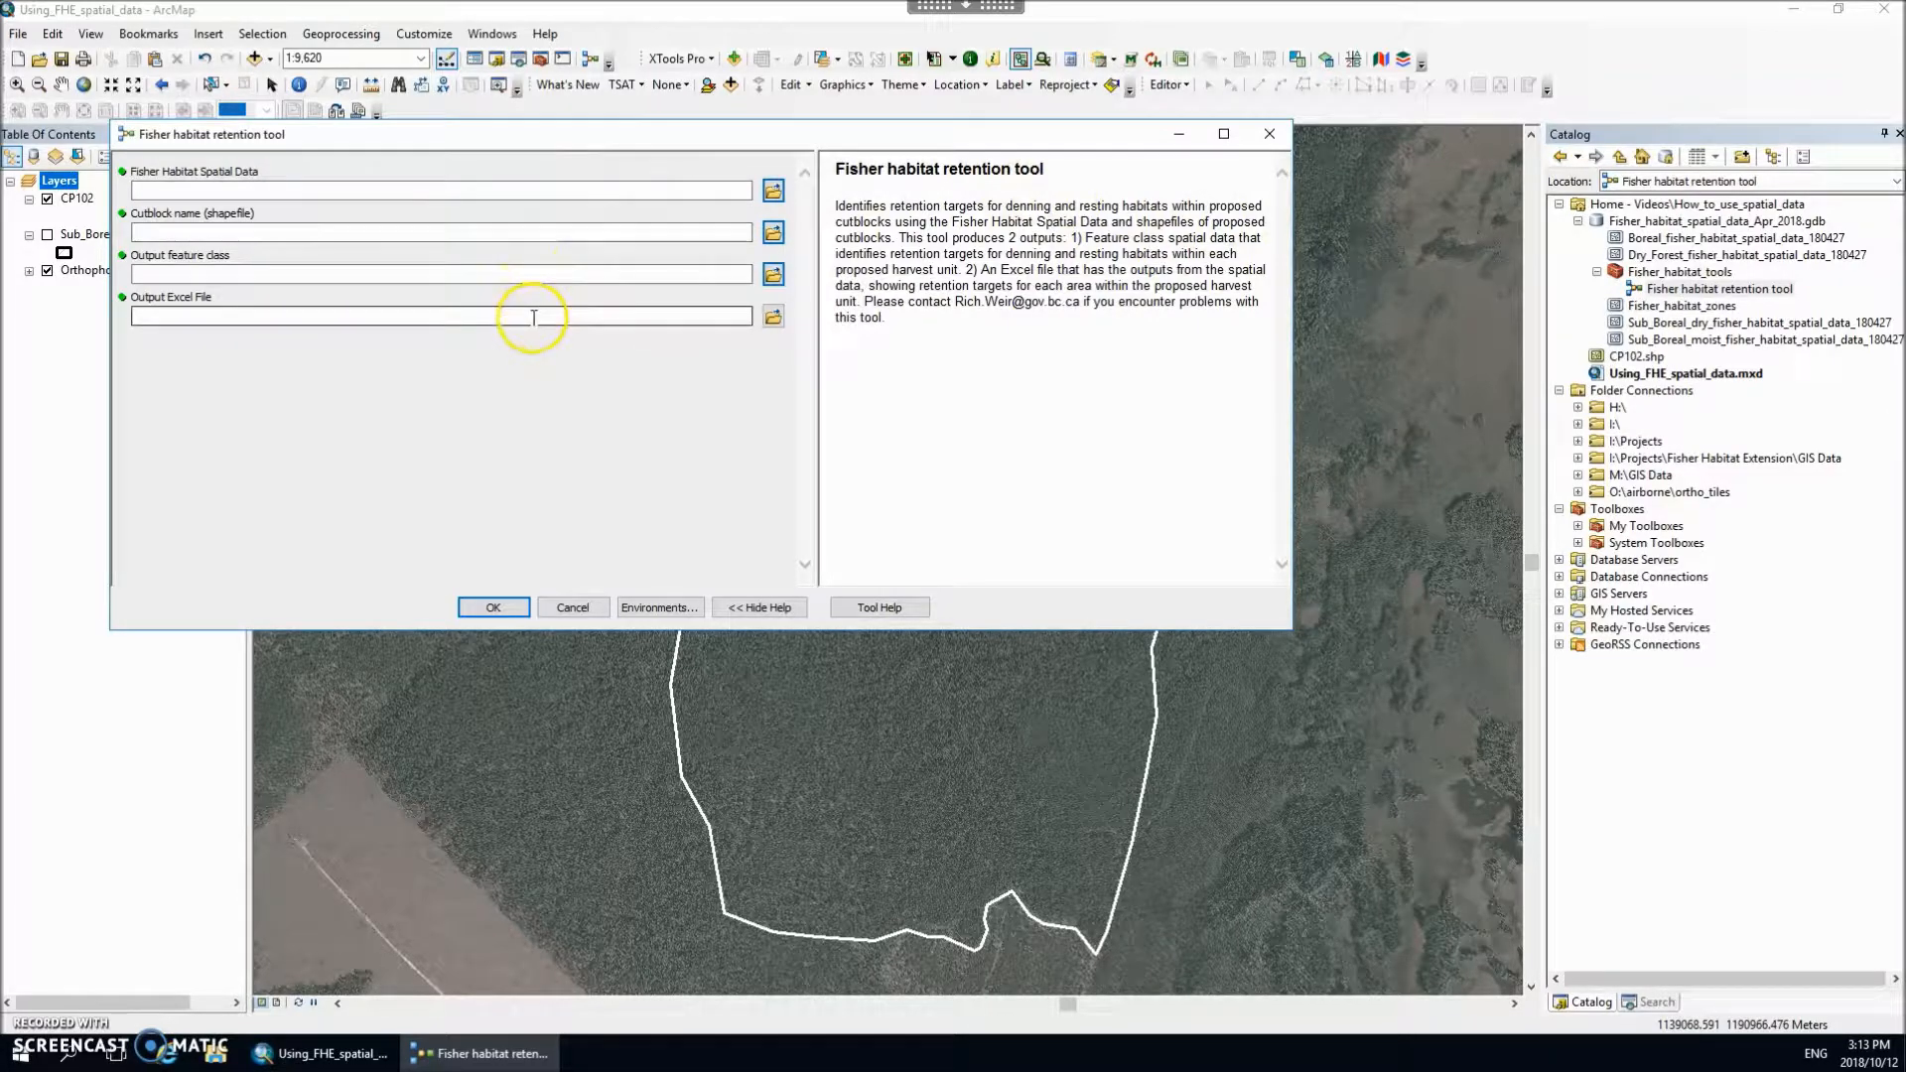
Step: Set the tool's Fisher Habitat Spatial Data input to Sub_Boreal_moist_fisher_habitat_spatial_data_180427
{"action": "left_click", "coordinate": [548, 189]}
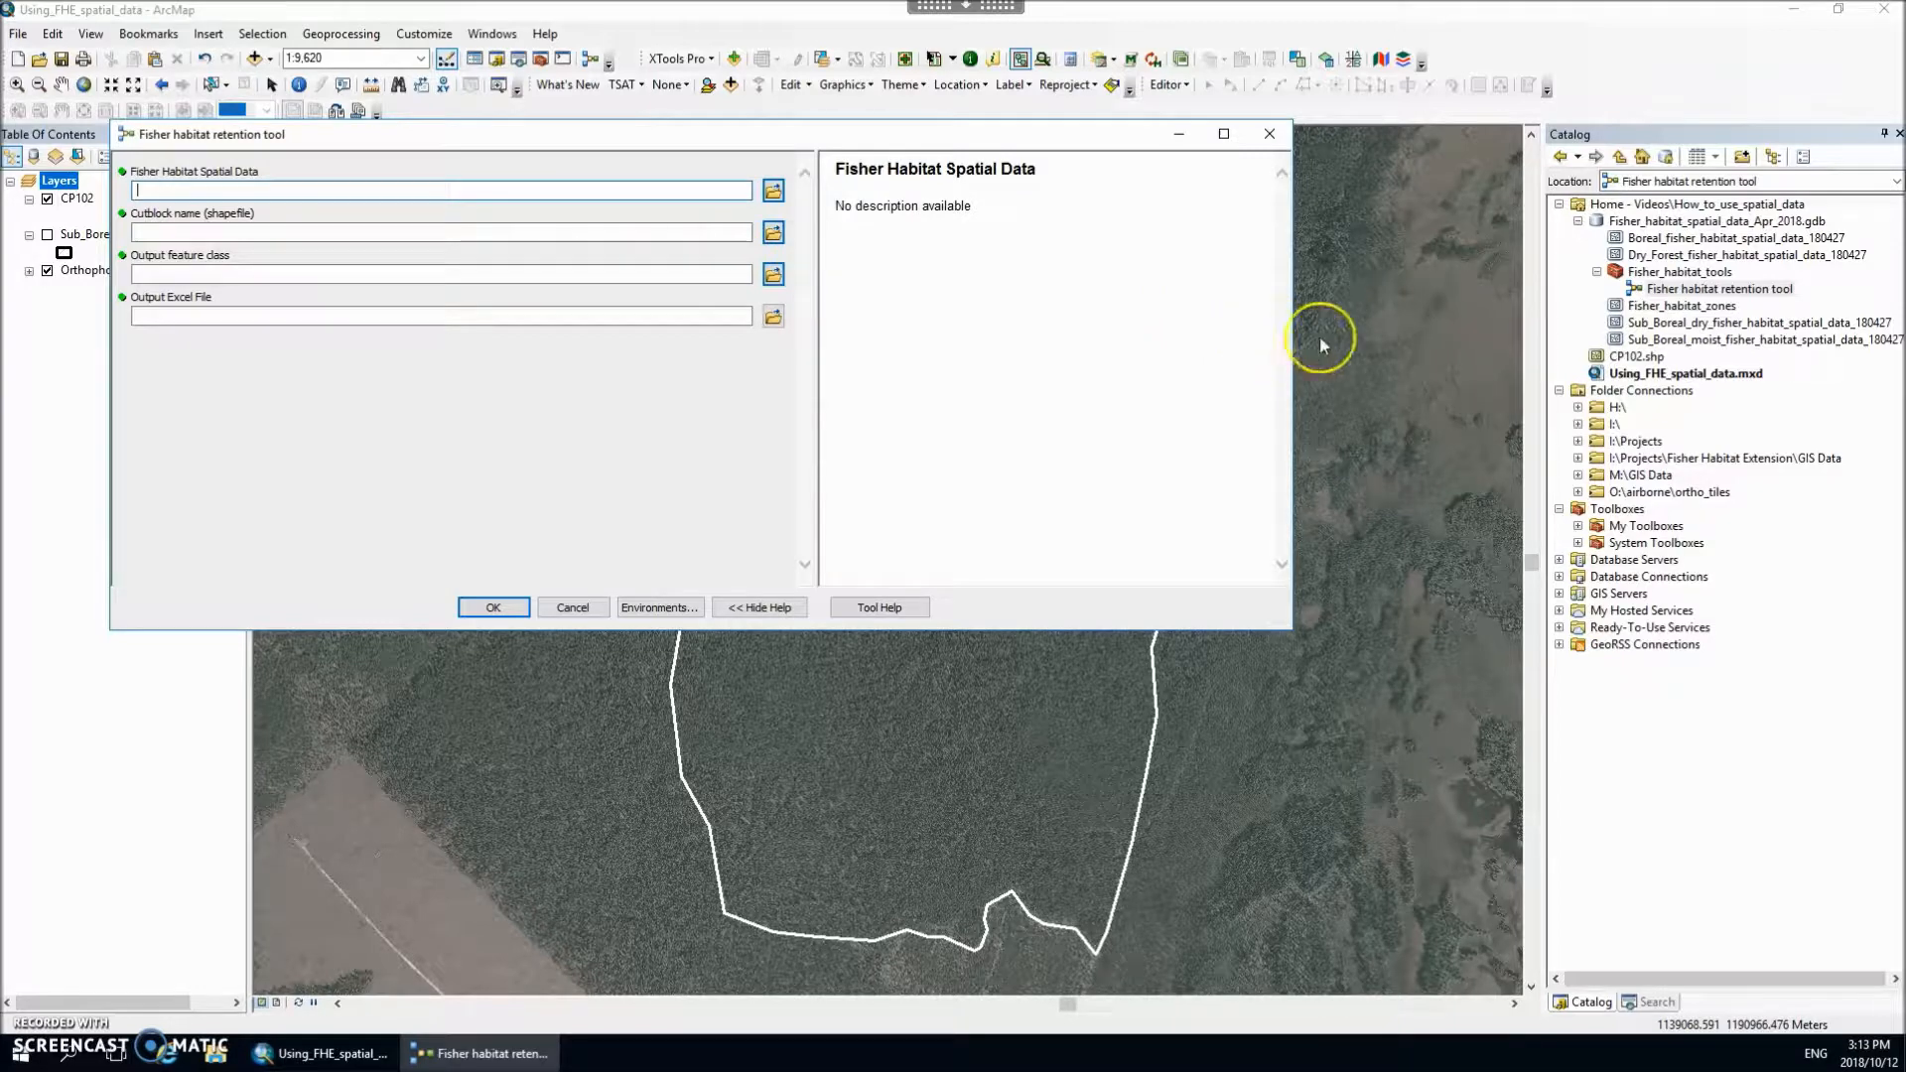
{"action": "left_click", "coordinate": [1737, 340]}
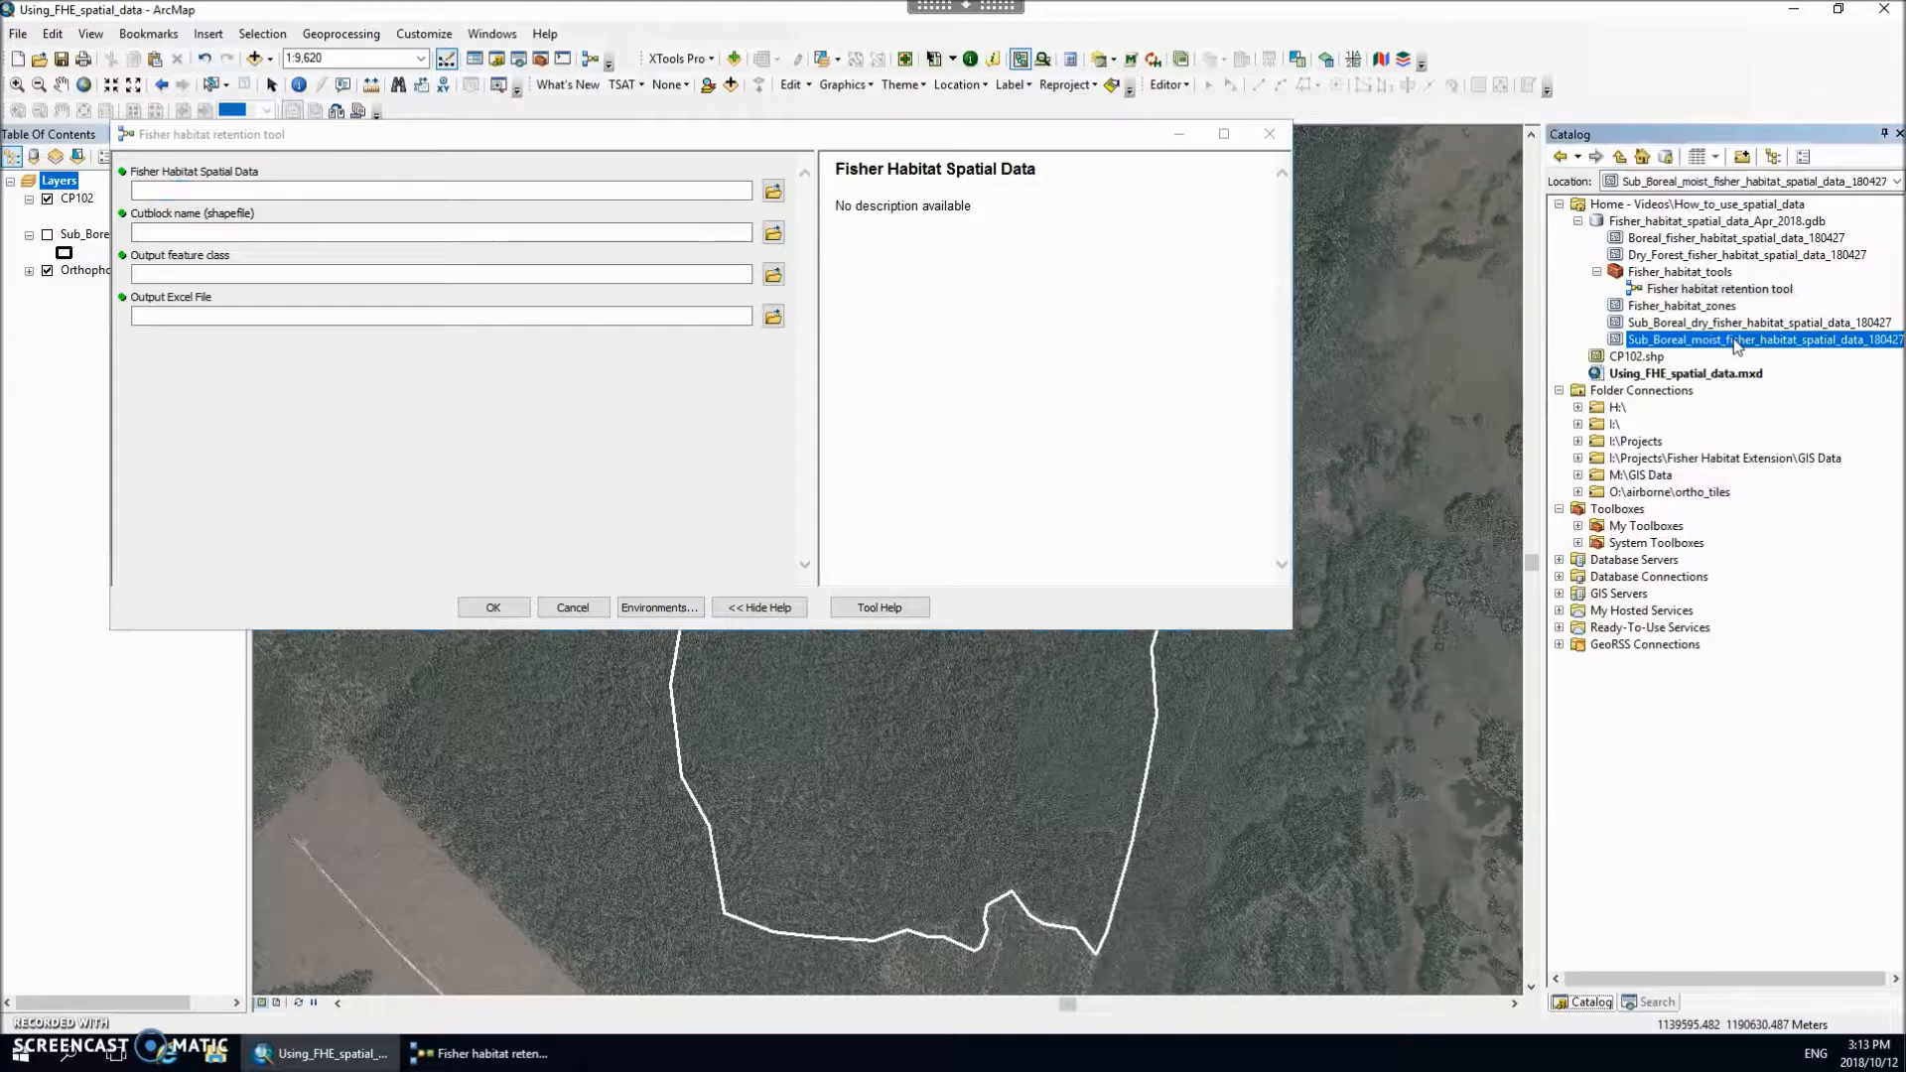
{"action": "left_click_drag", "start_coordinate": [1738, 340], "coordinate": [692, 196]}
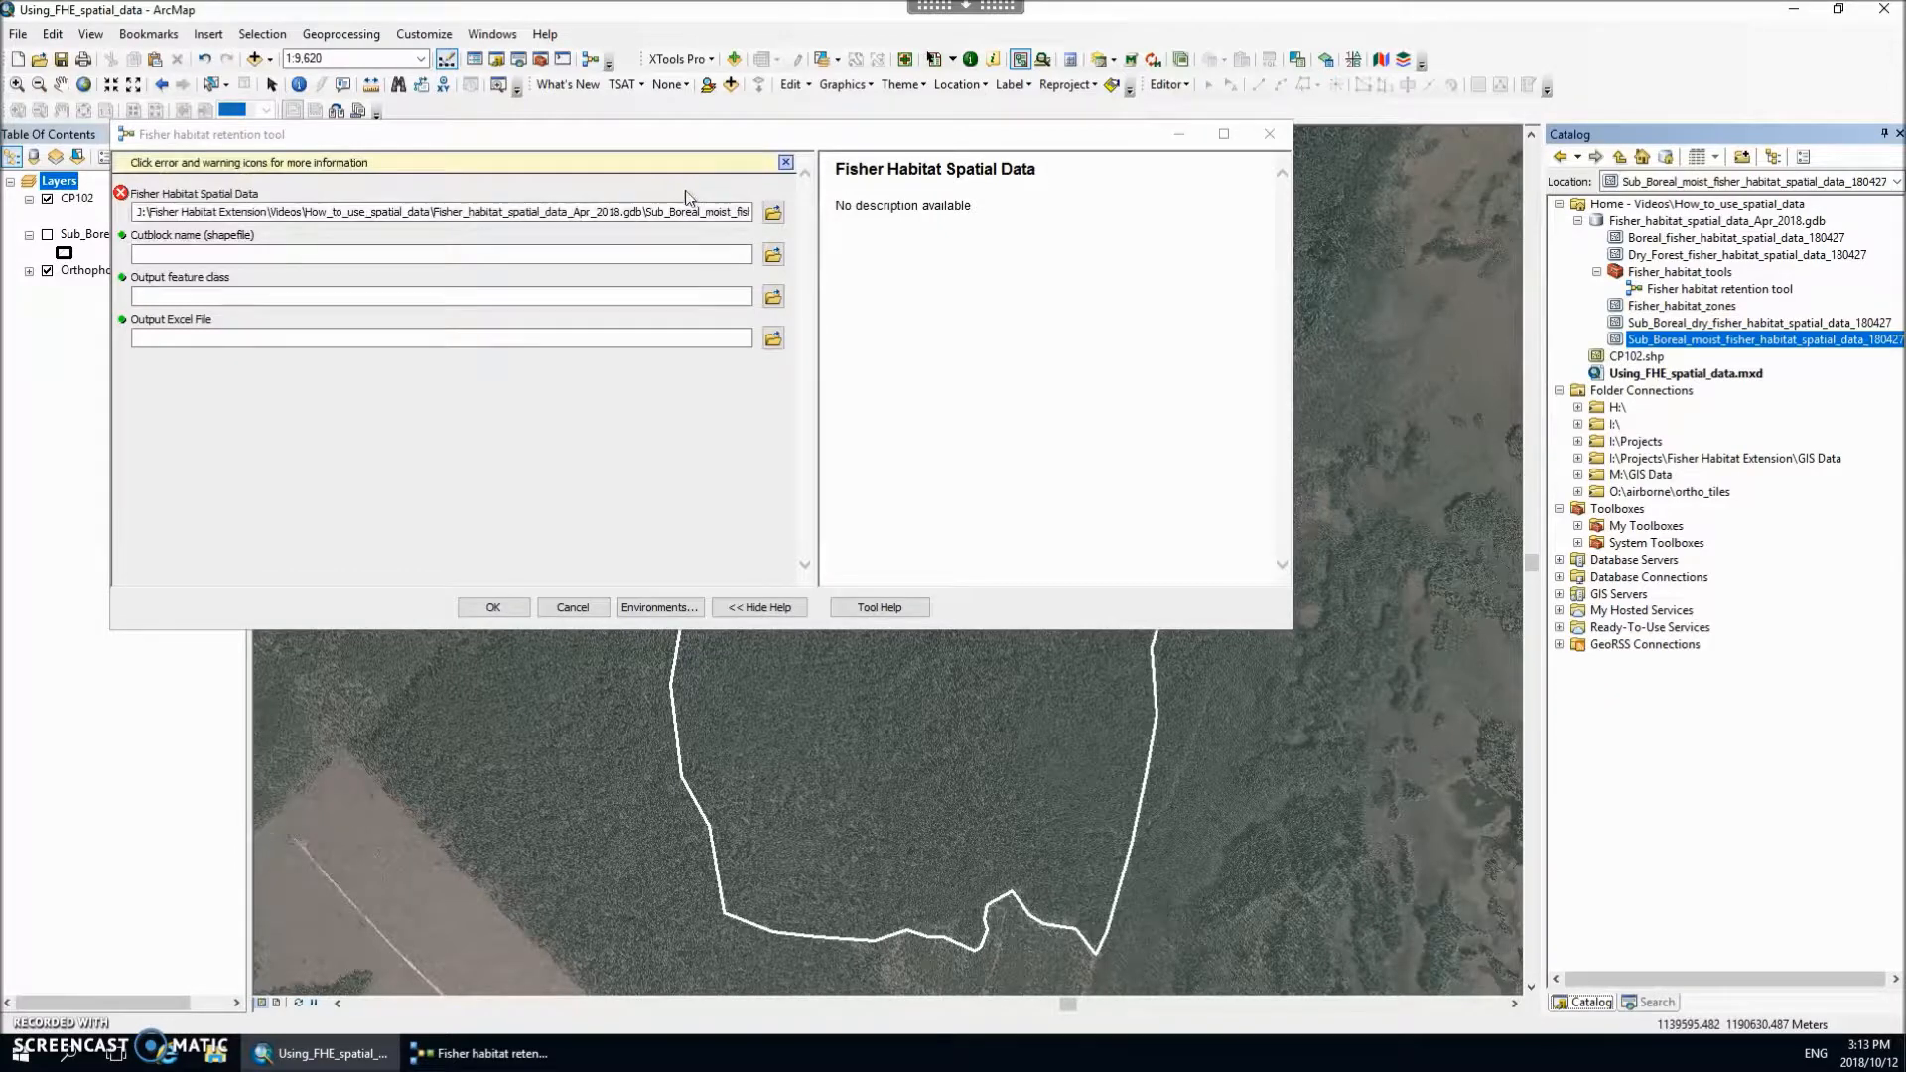
Step: Set the tool's Cutblock name (shapefile) input to CP102.shp from the project's home folder
{"action": "left_click", "coordinate": [499, 257]}
{"action": "left_click", "coordinate": [1665, 308]}
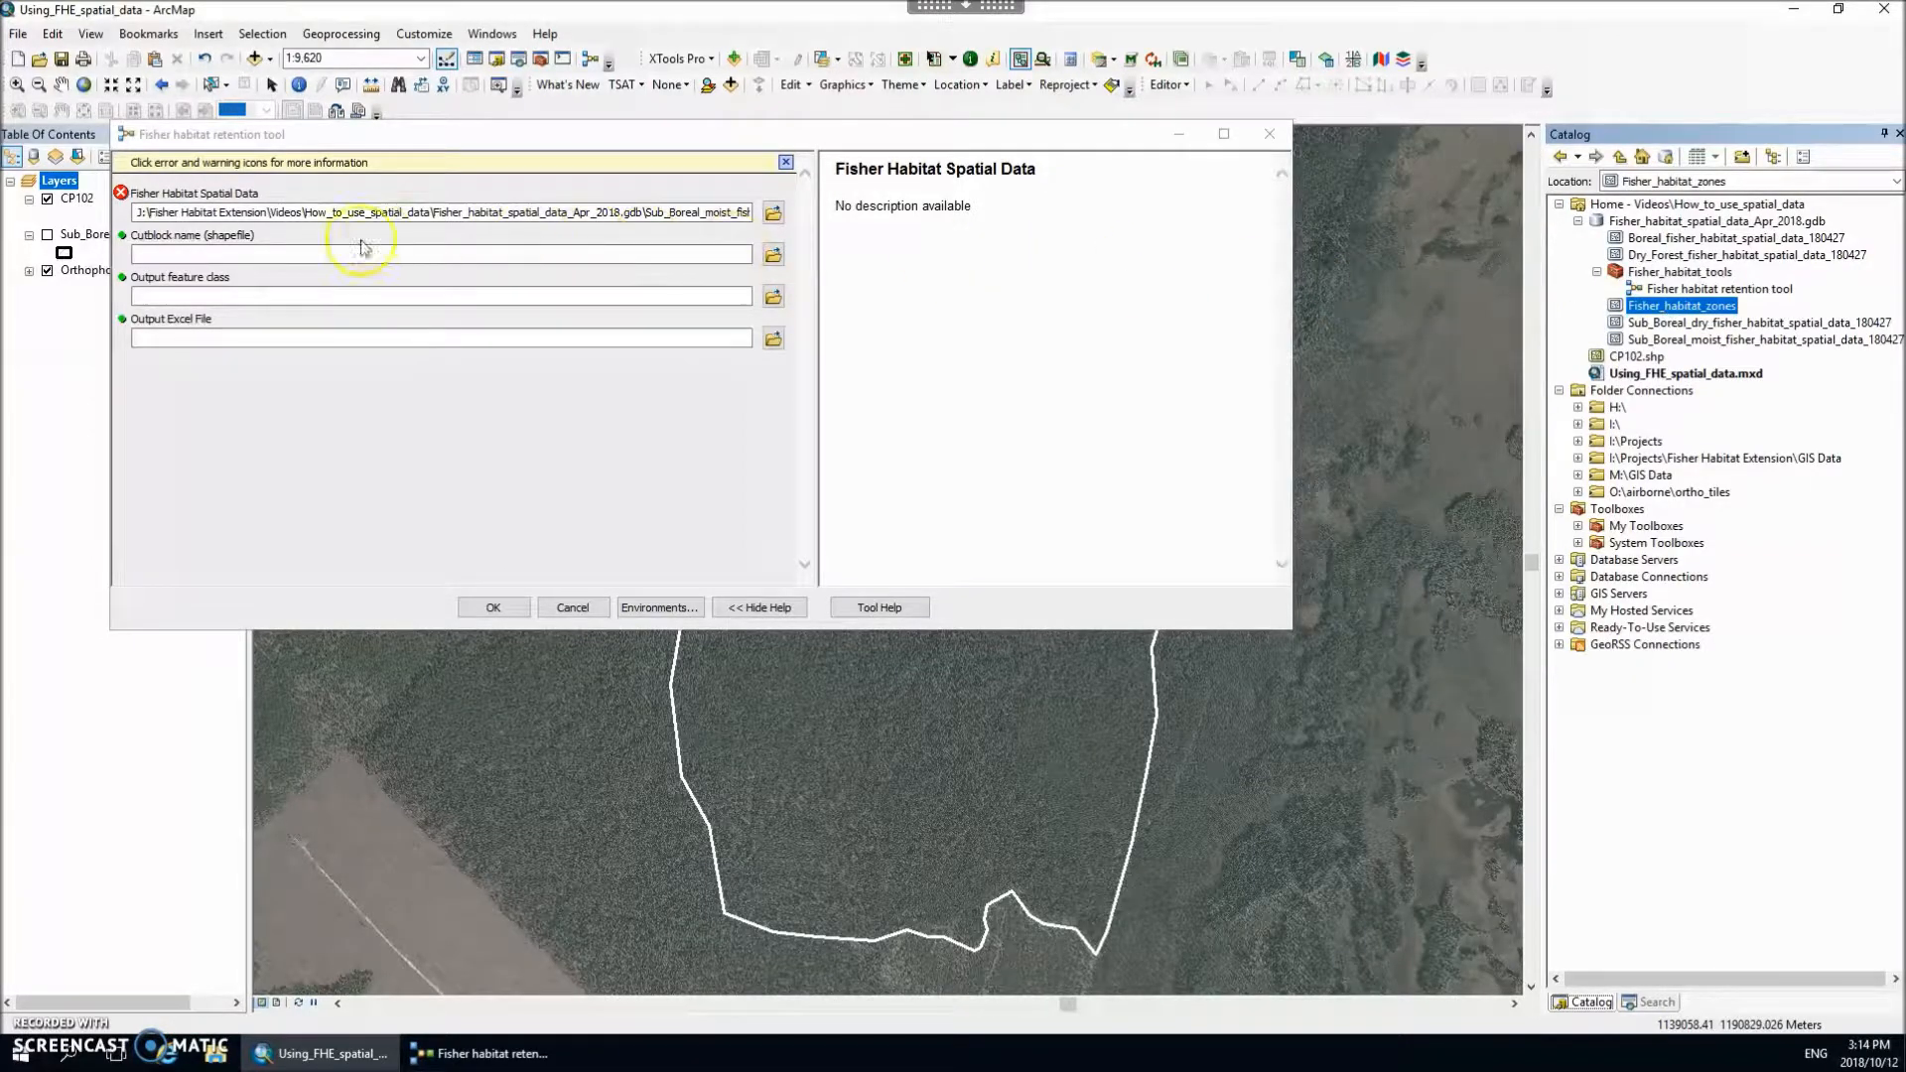
{"action": "left_click", "coordinate": [315, 252]}
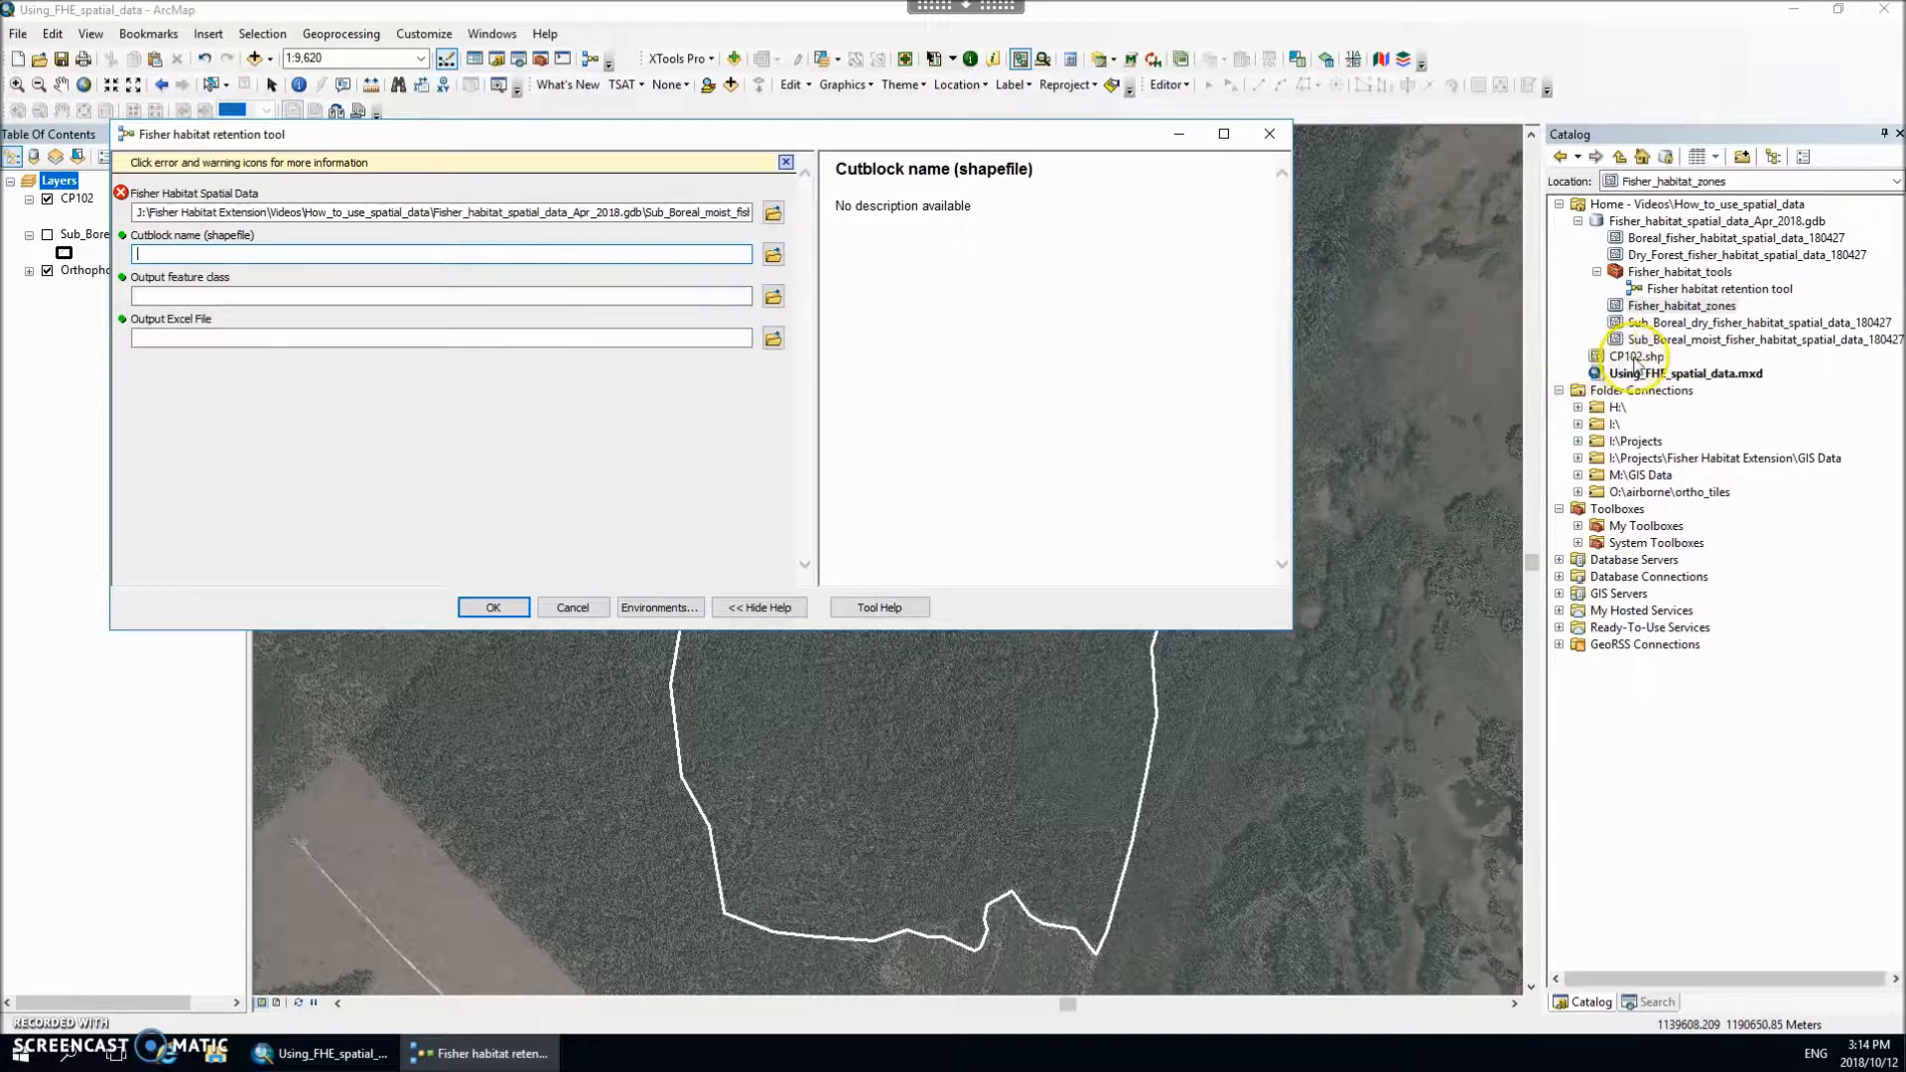
{"action": "left_click", "coordinate": [1636, 358]}
{"action": "left_click_drag", "start_coordinate": [1636, 361], "coordinate": [663, 256]}
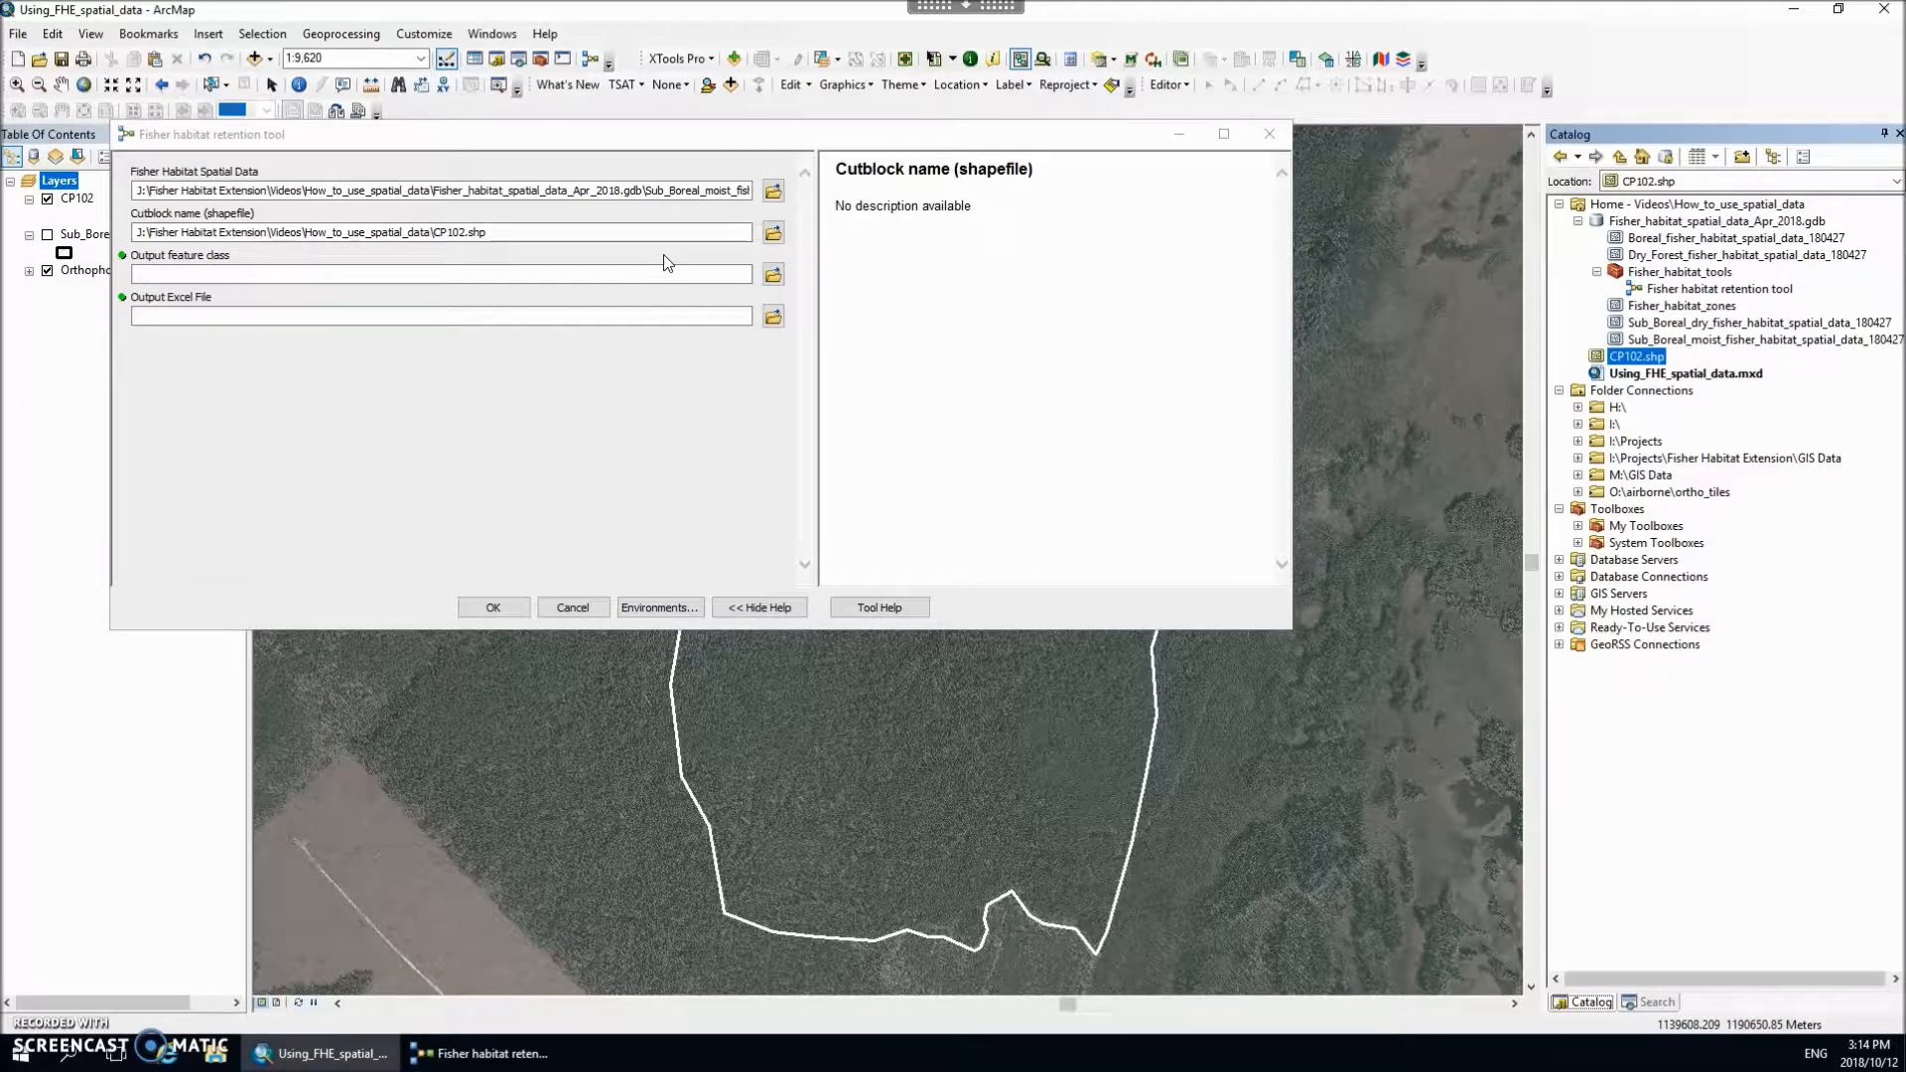
Step: Set the output feature class to CP102_retention_targets in temp.gdb, replacing the existing one, and run the tool with the default Excel output
{"action": "left_click", "coordinate": [630, 273]}
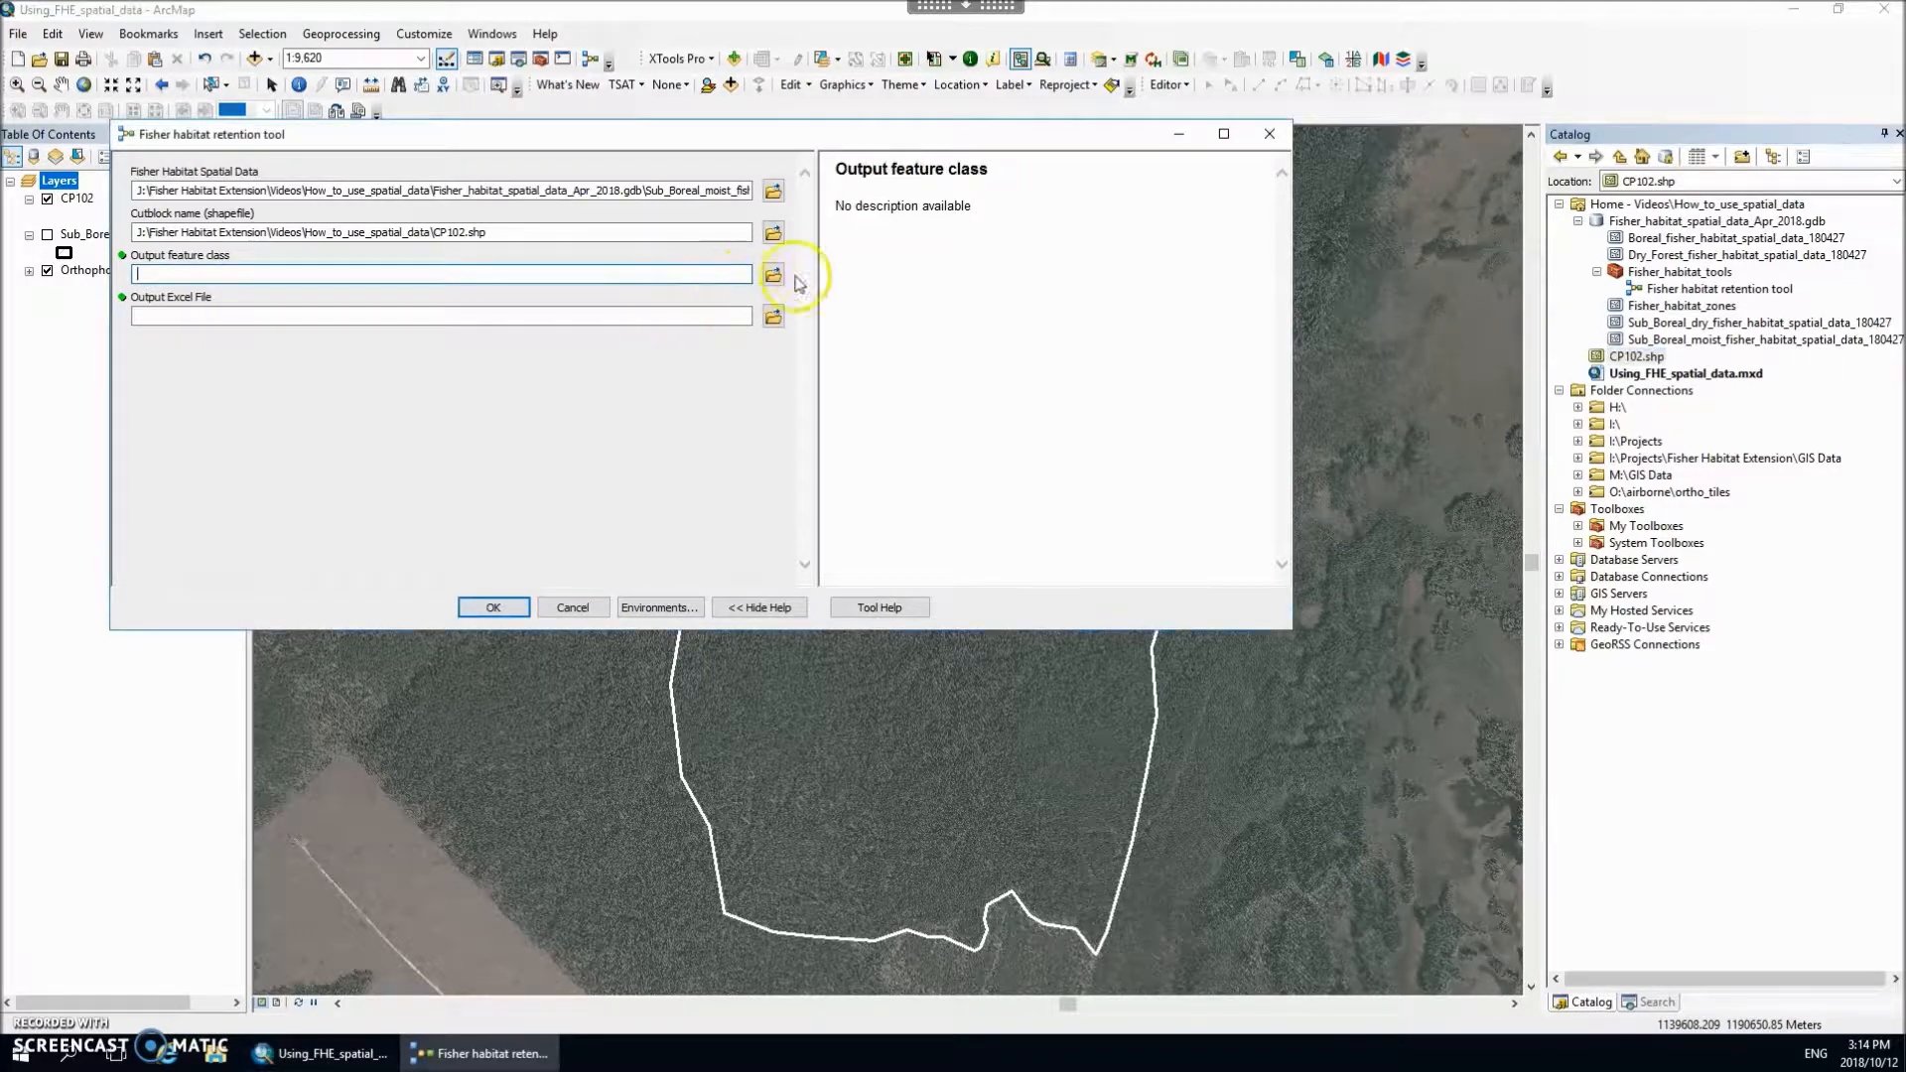
{"action": "left_click", "coordinate": [773, 274]}
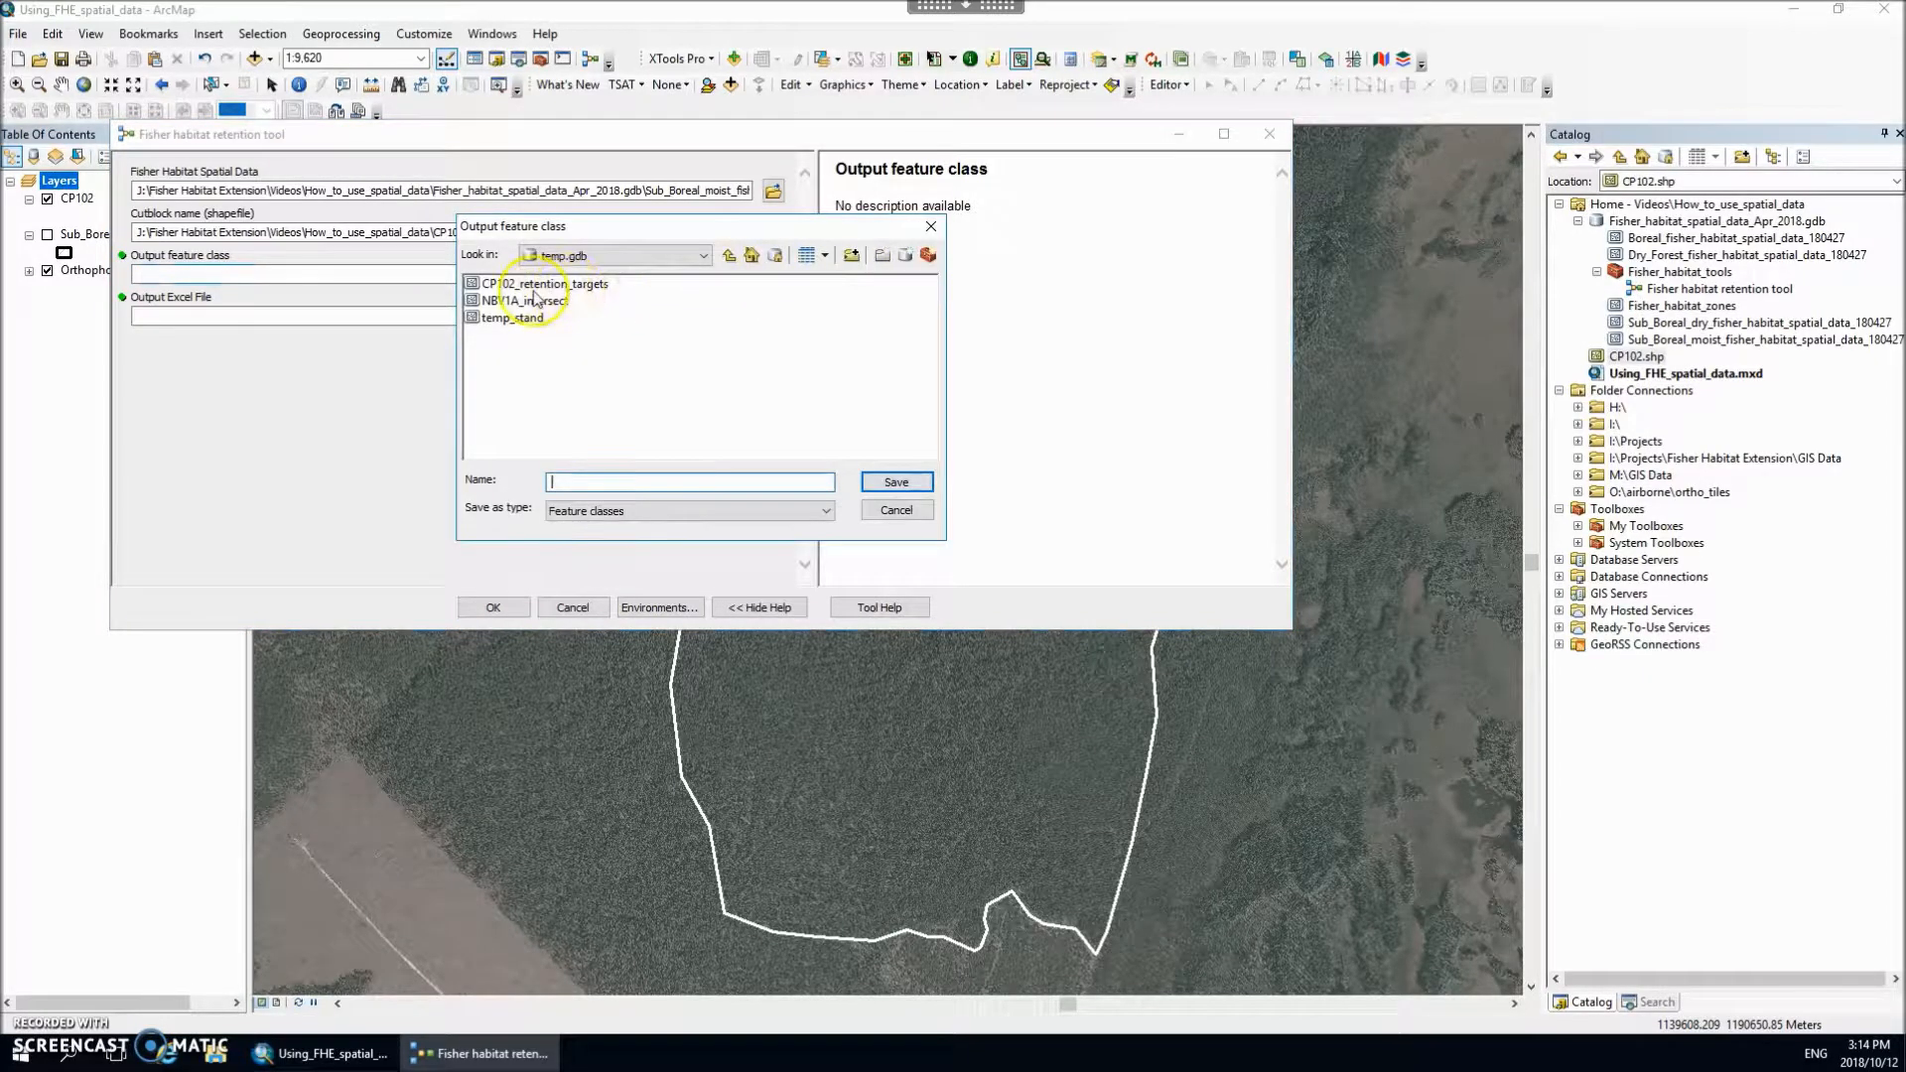
{"action": "left_click", "coordinate": [534, 286]}
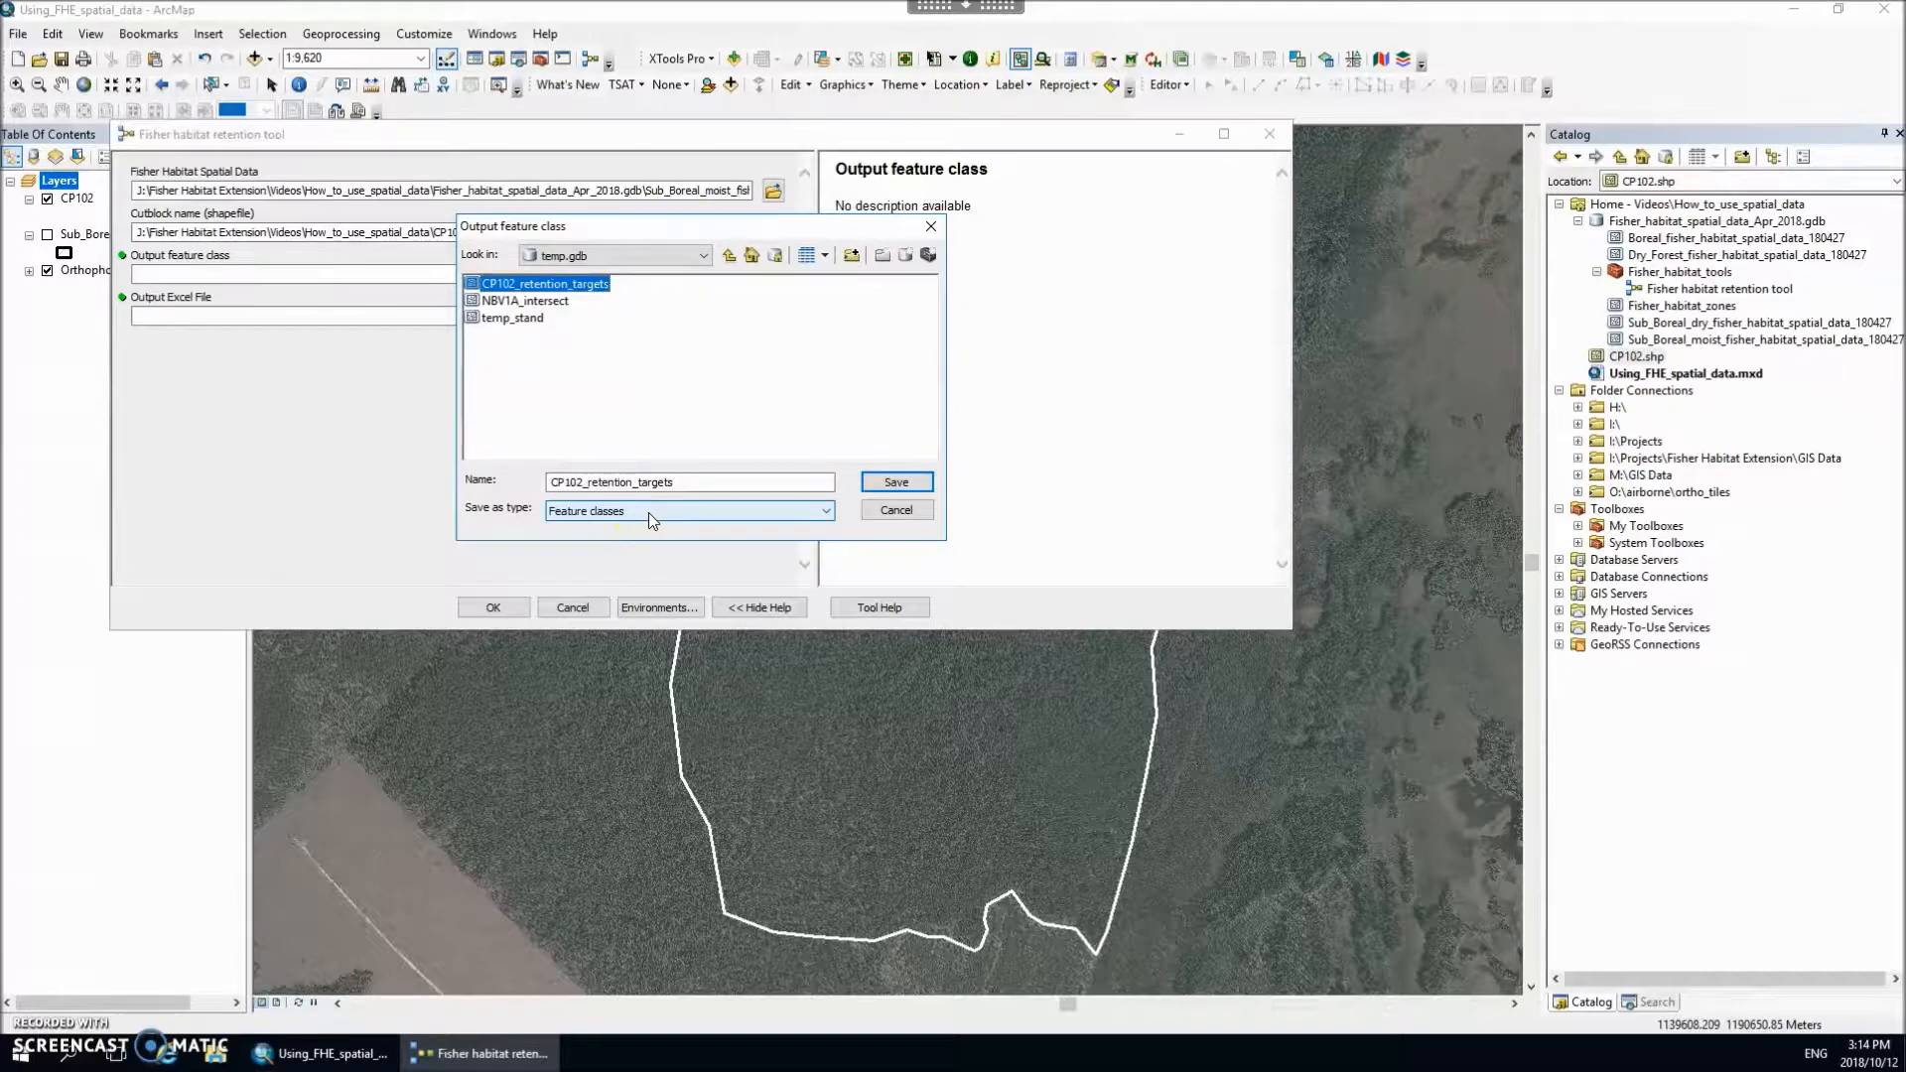
{"action": "left_click", "coordinate": [568, 482]}
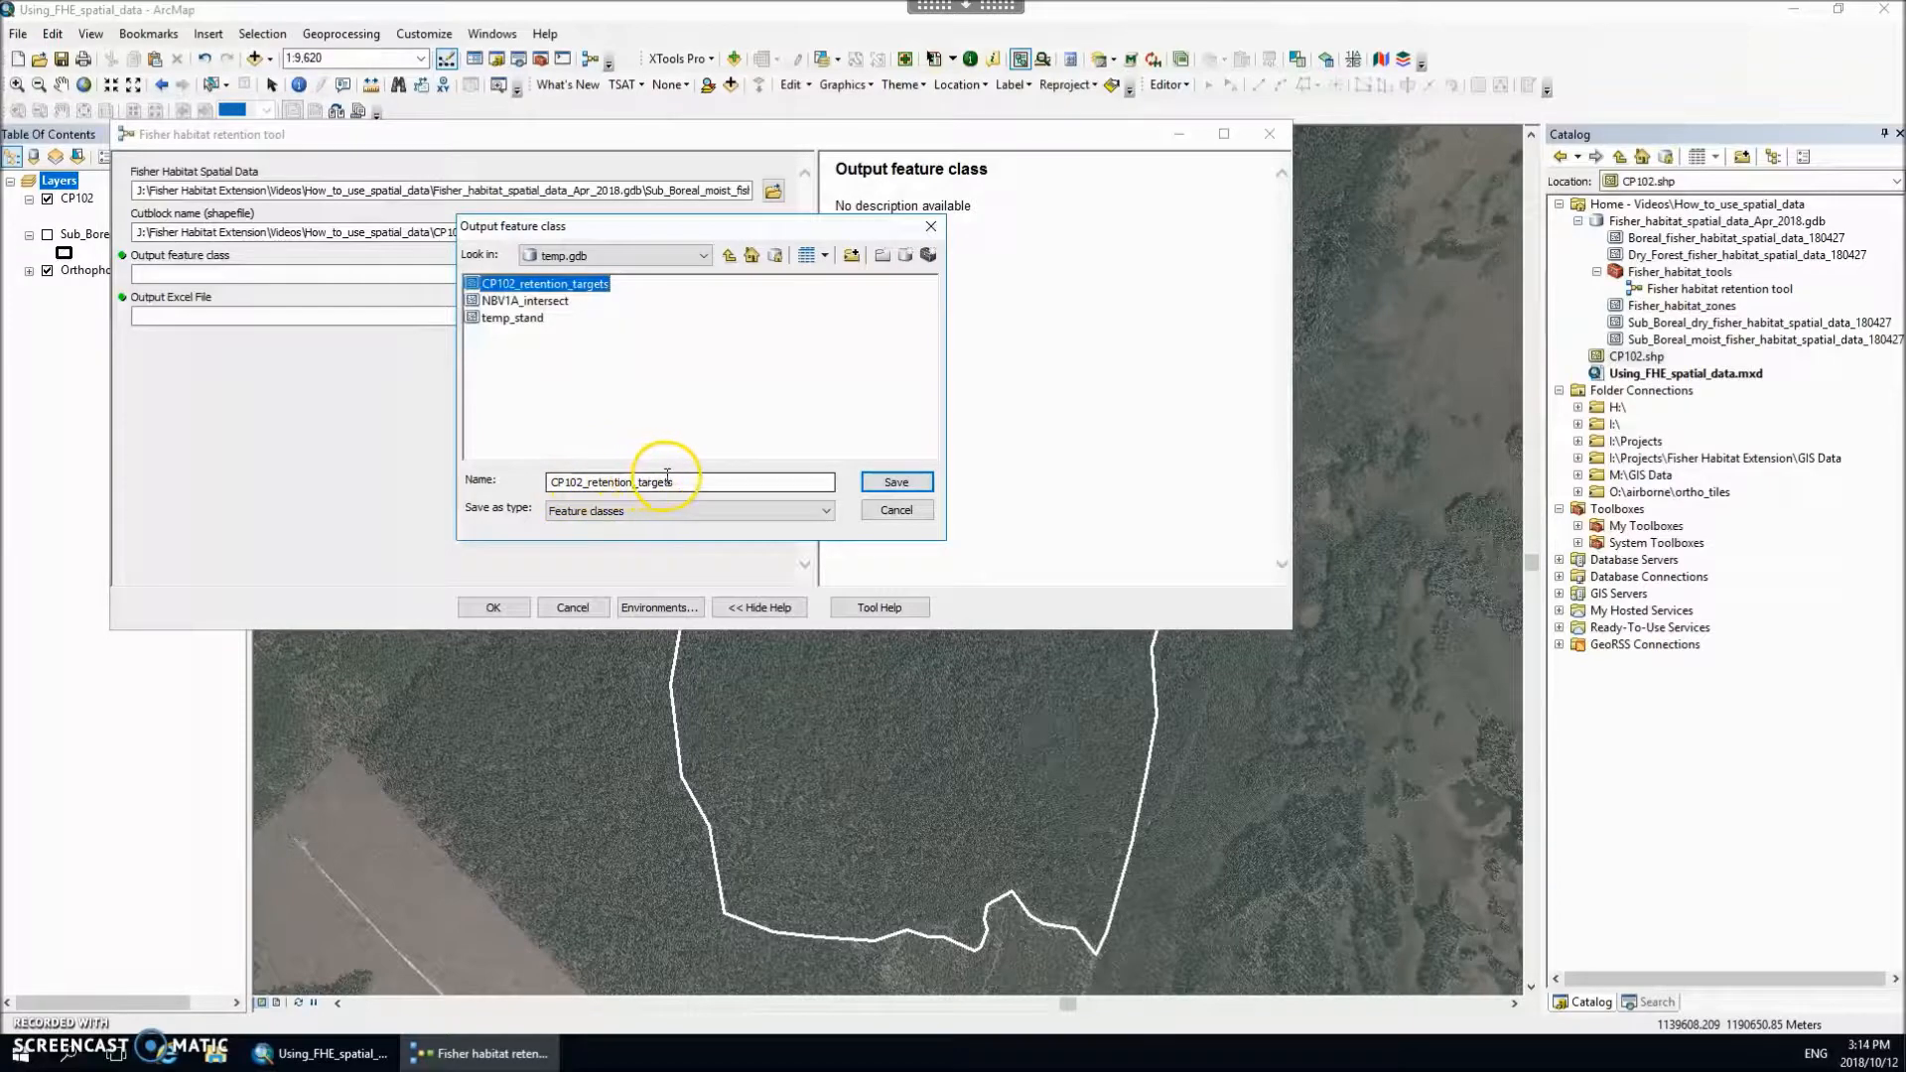
{"action": "left_click", "coordinate": [893, 483]}
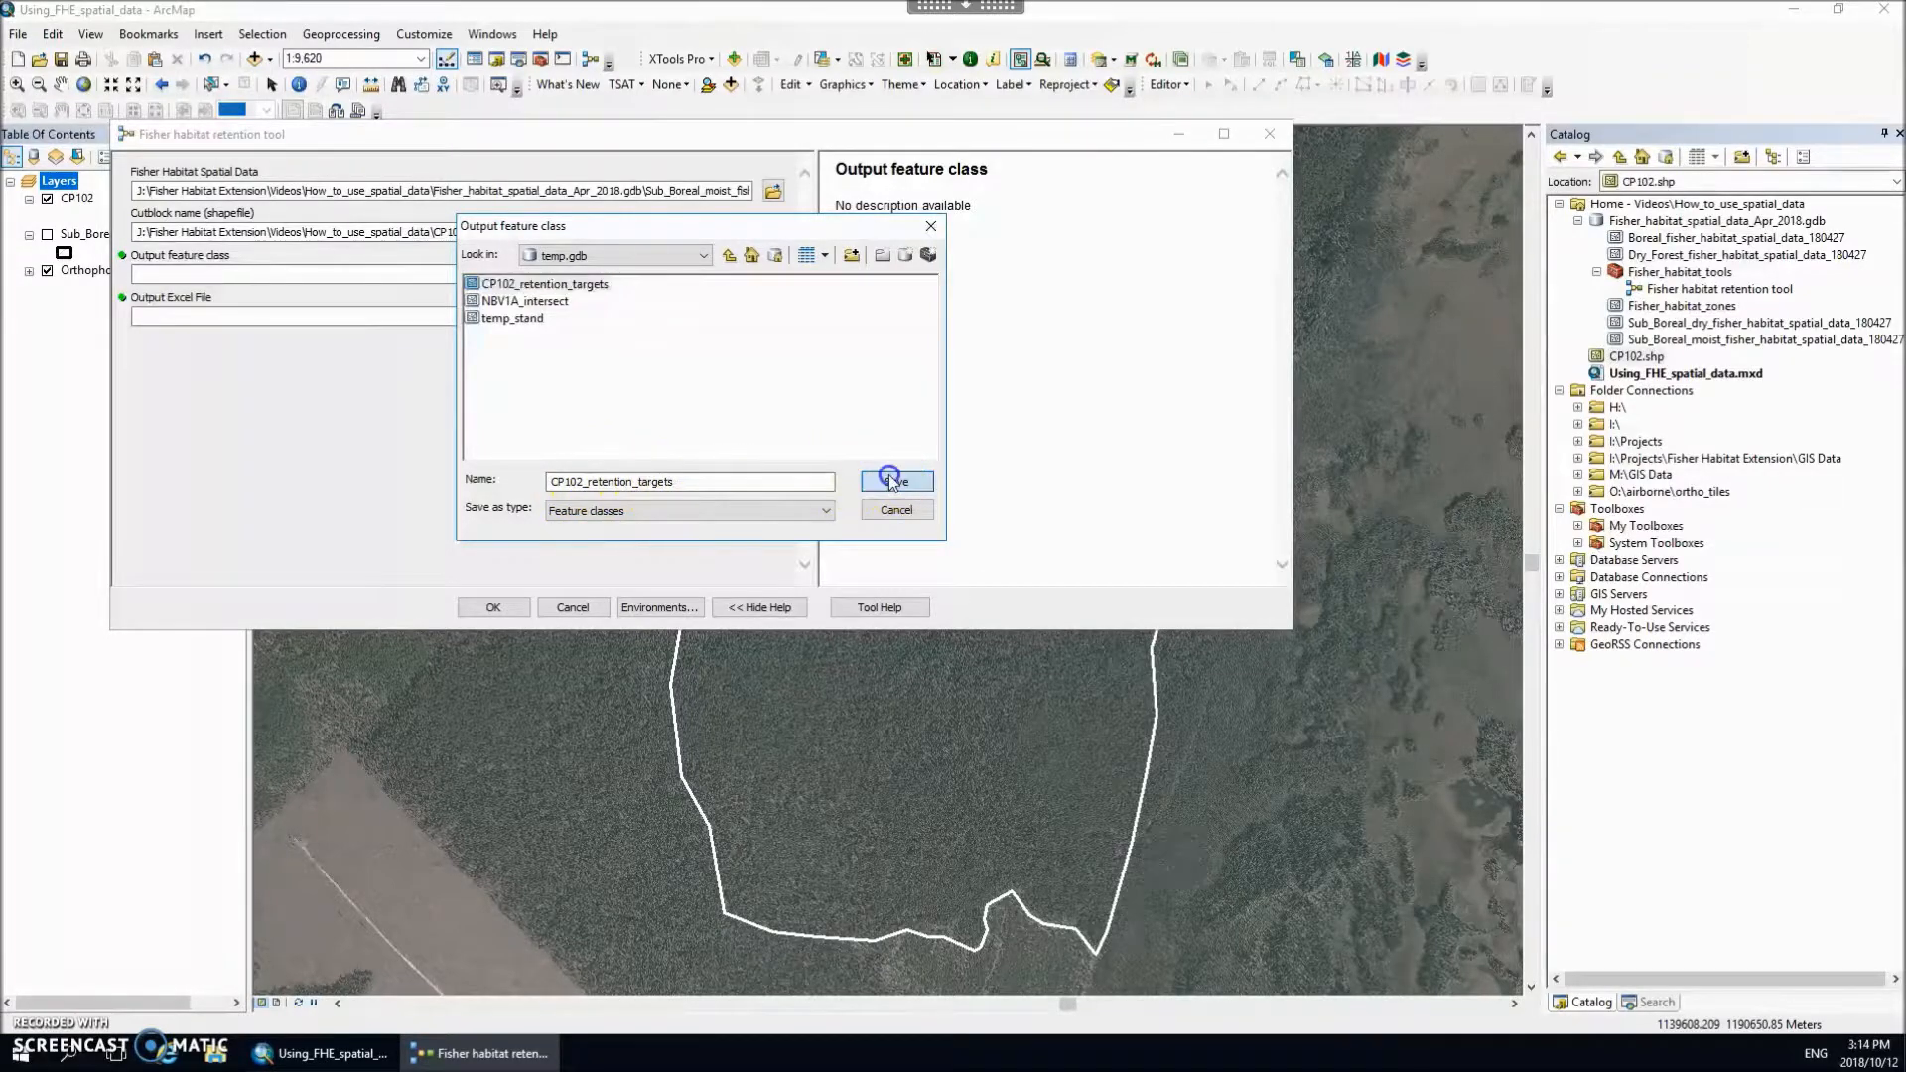
{"action": "left_click", "coordinate": [1005, 596]}
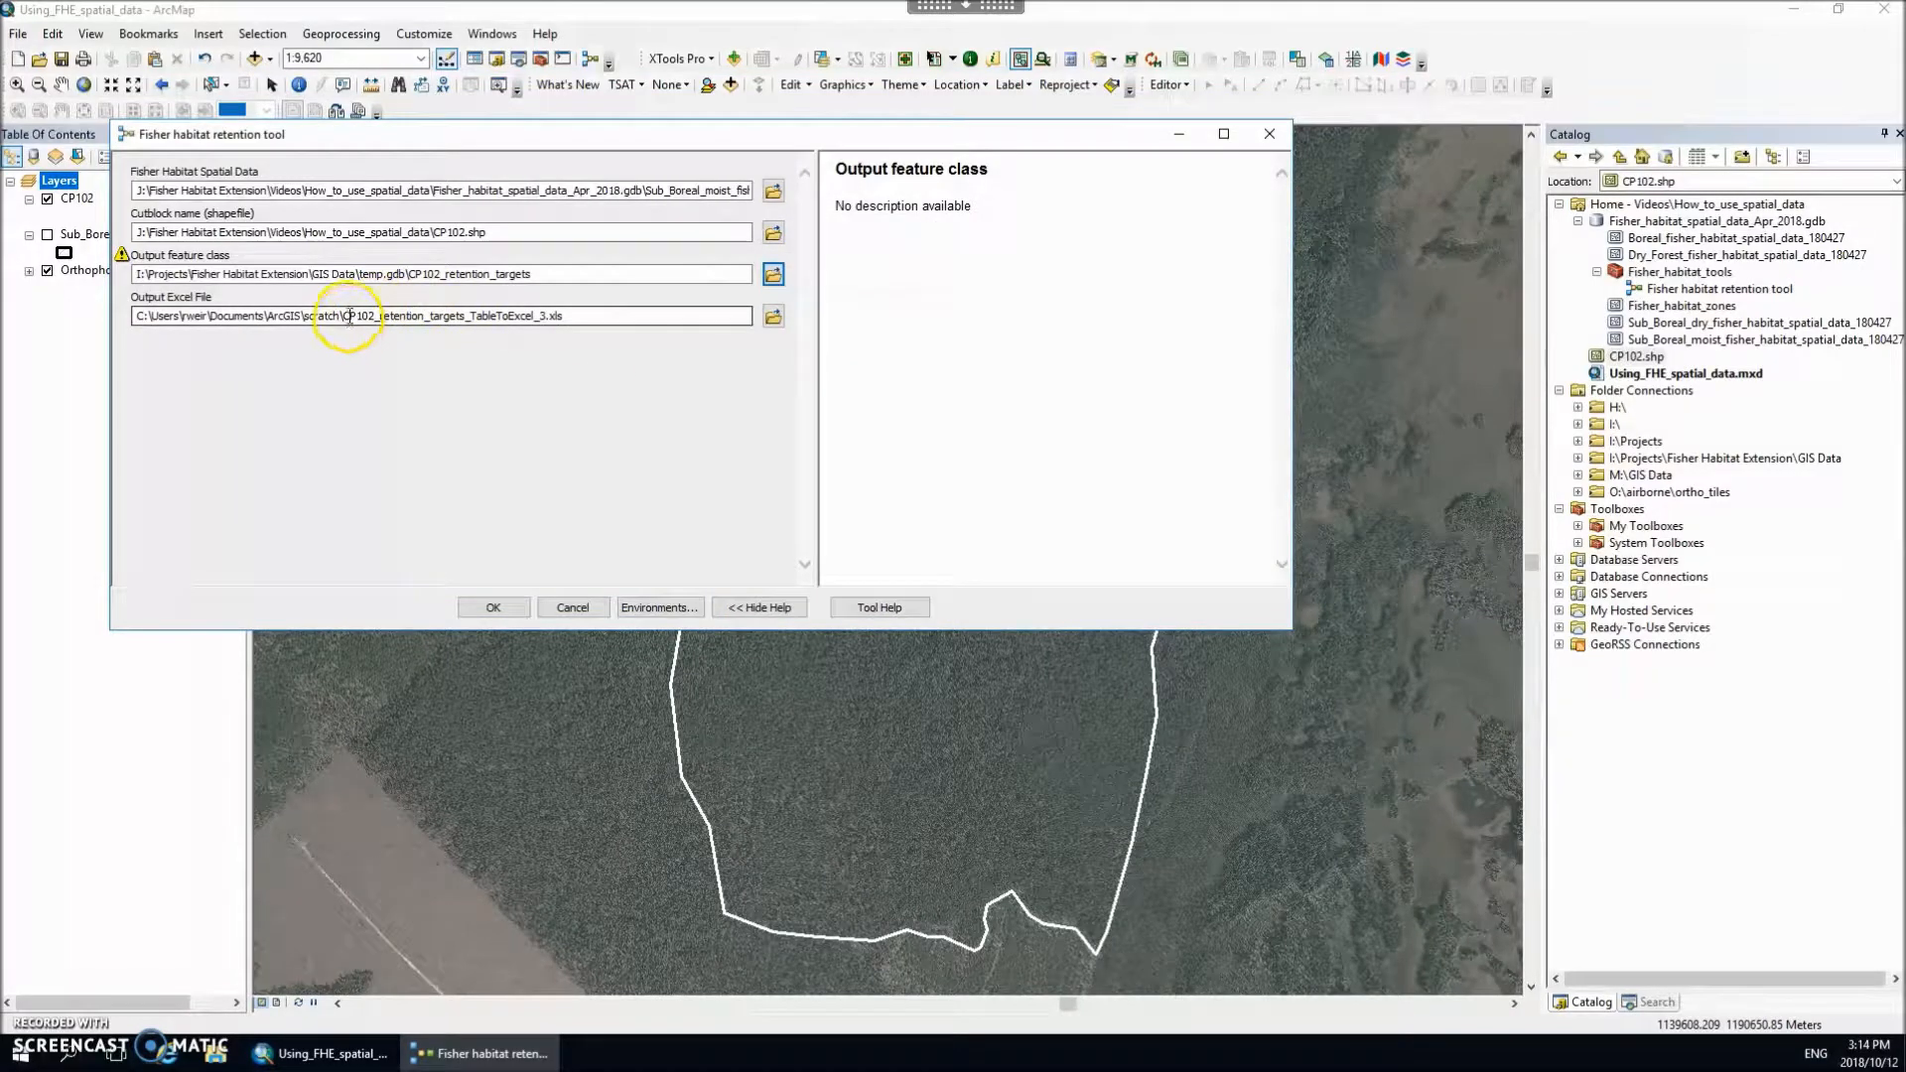
{"action": "left_click_drag", "start_coordinate": [344, 316], "coordinate": [571, 316]}
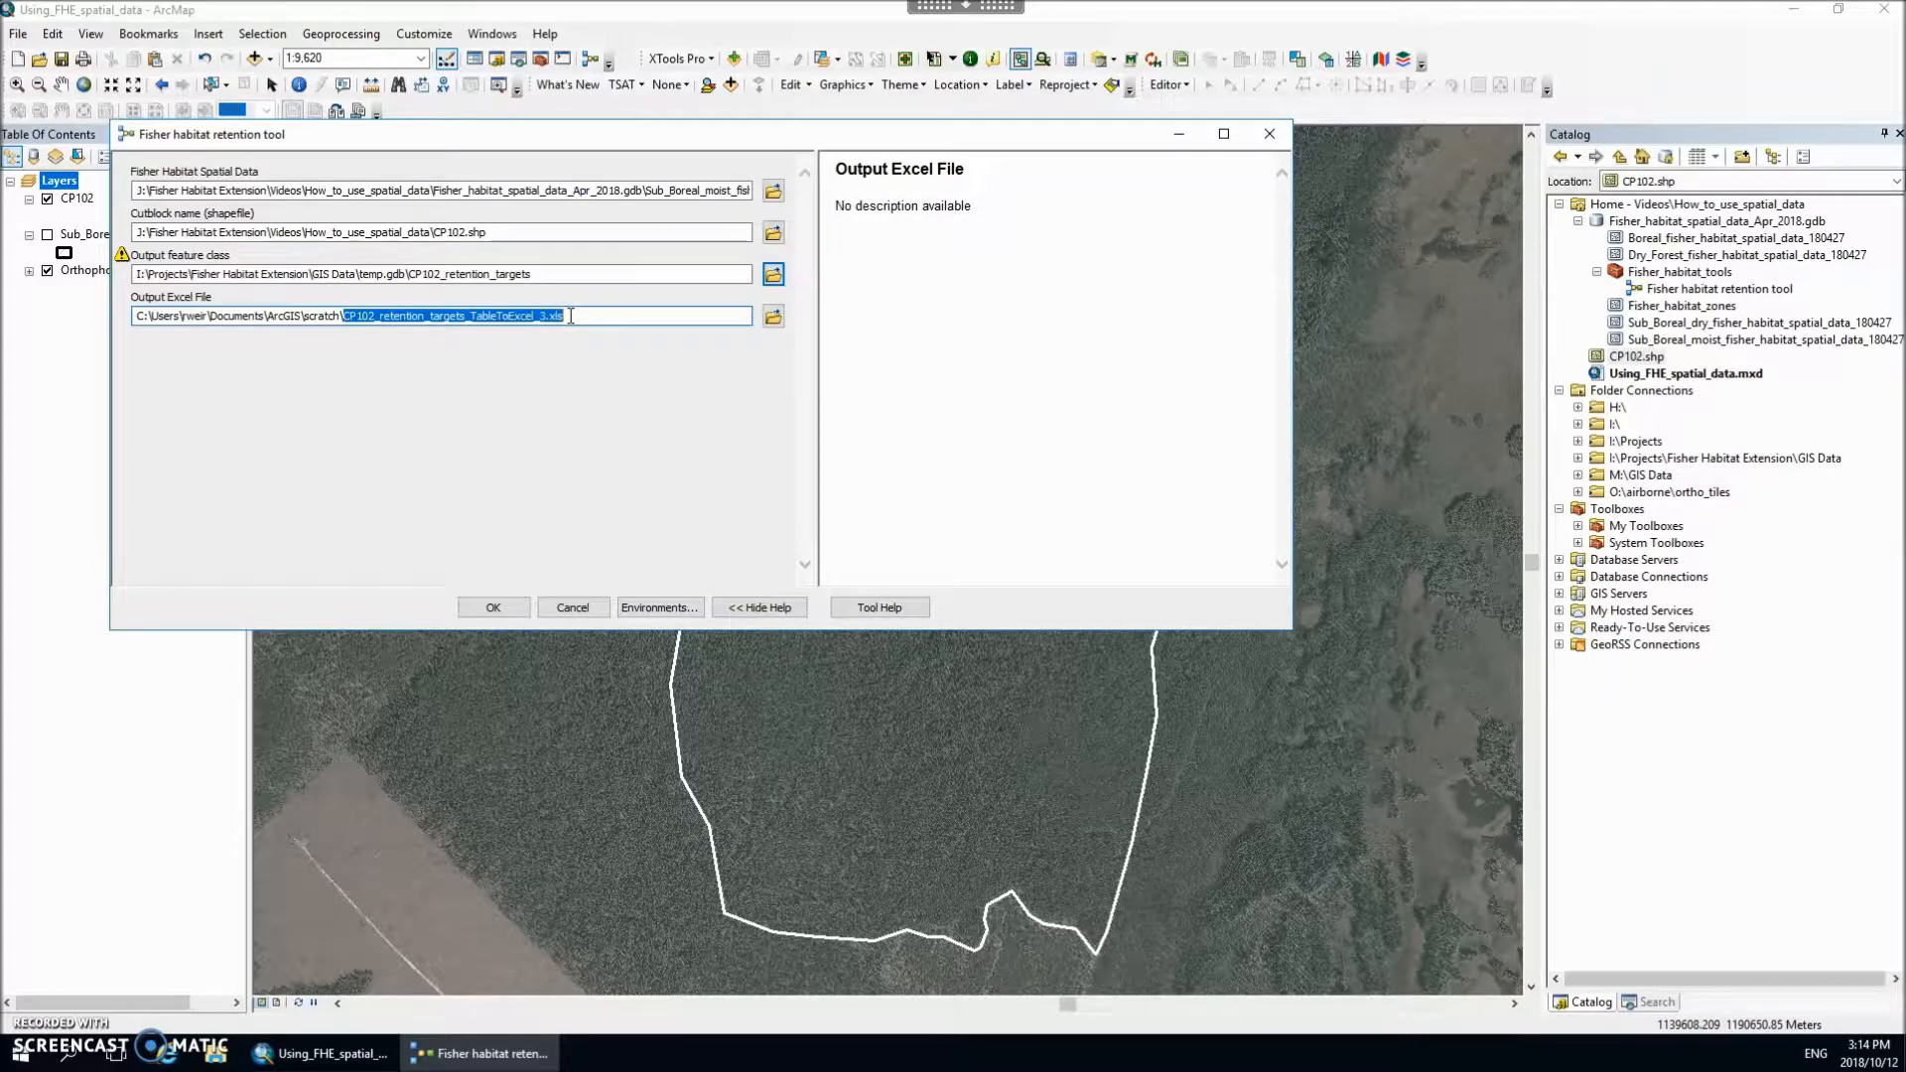
{"action": "left_click", "coordinate": [502, 609]}
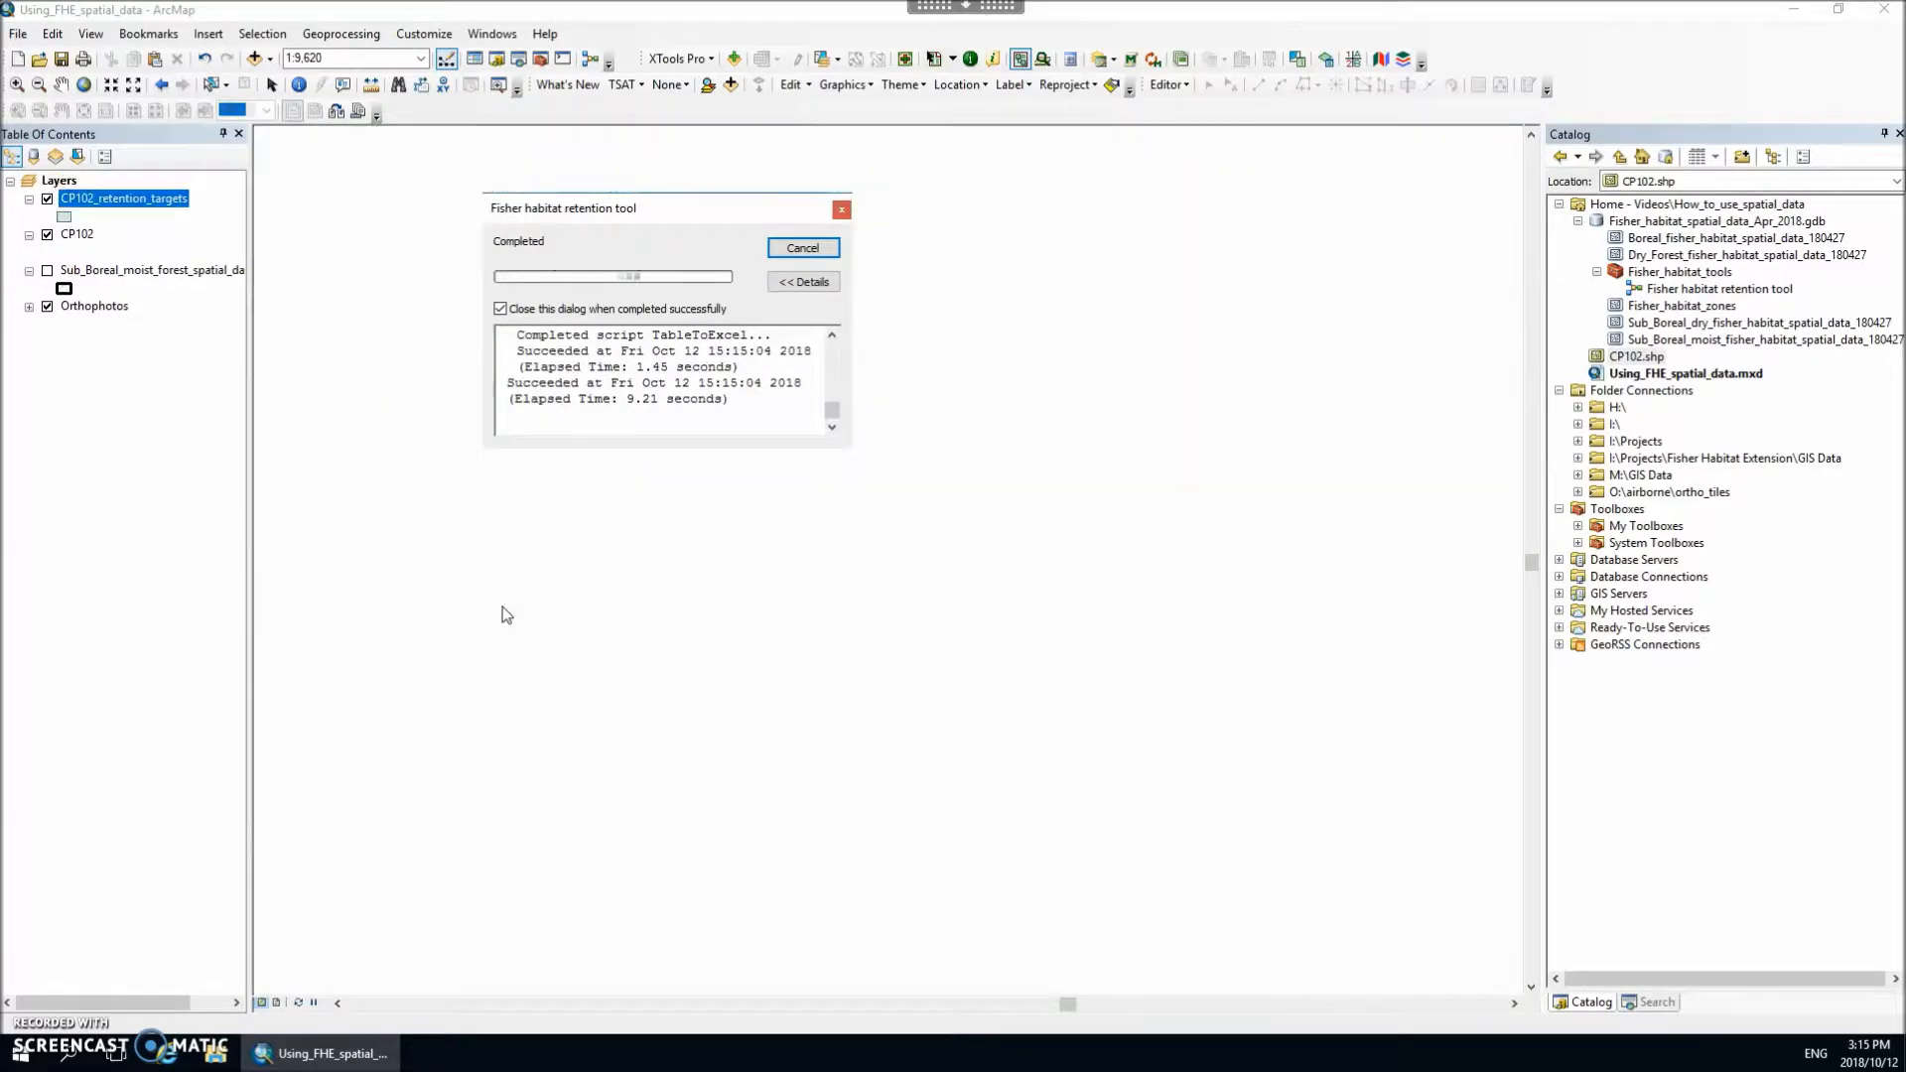
Step: Hide the CP102 layer and open the attribute table of the CP102_retention_targets layer
{"action": "left_click", "coordinate": [46, 235]}
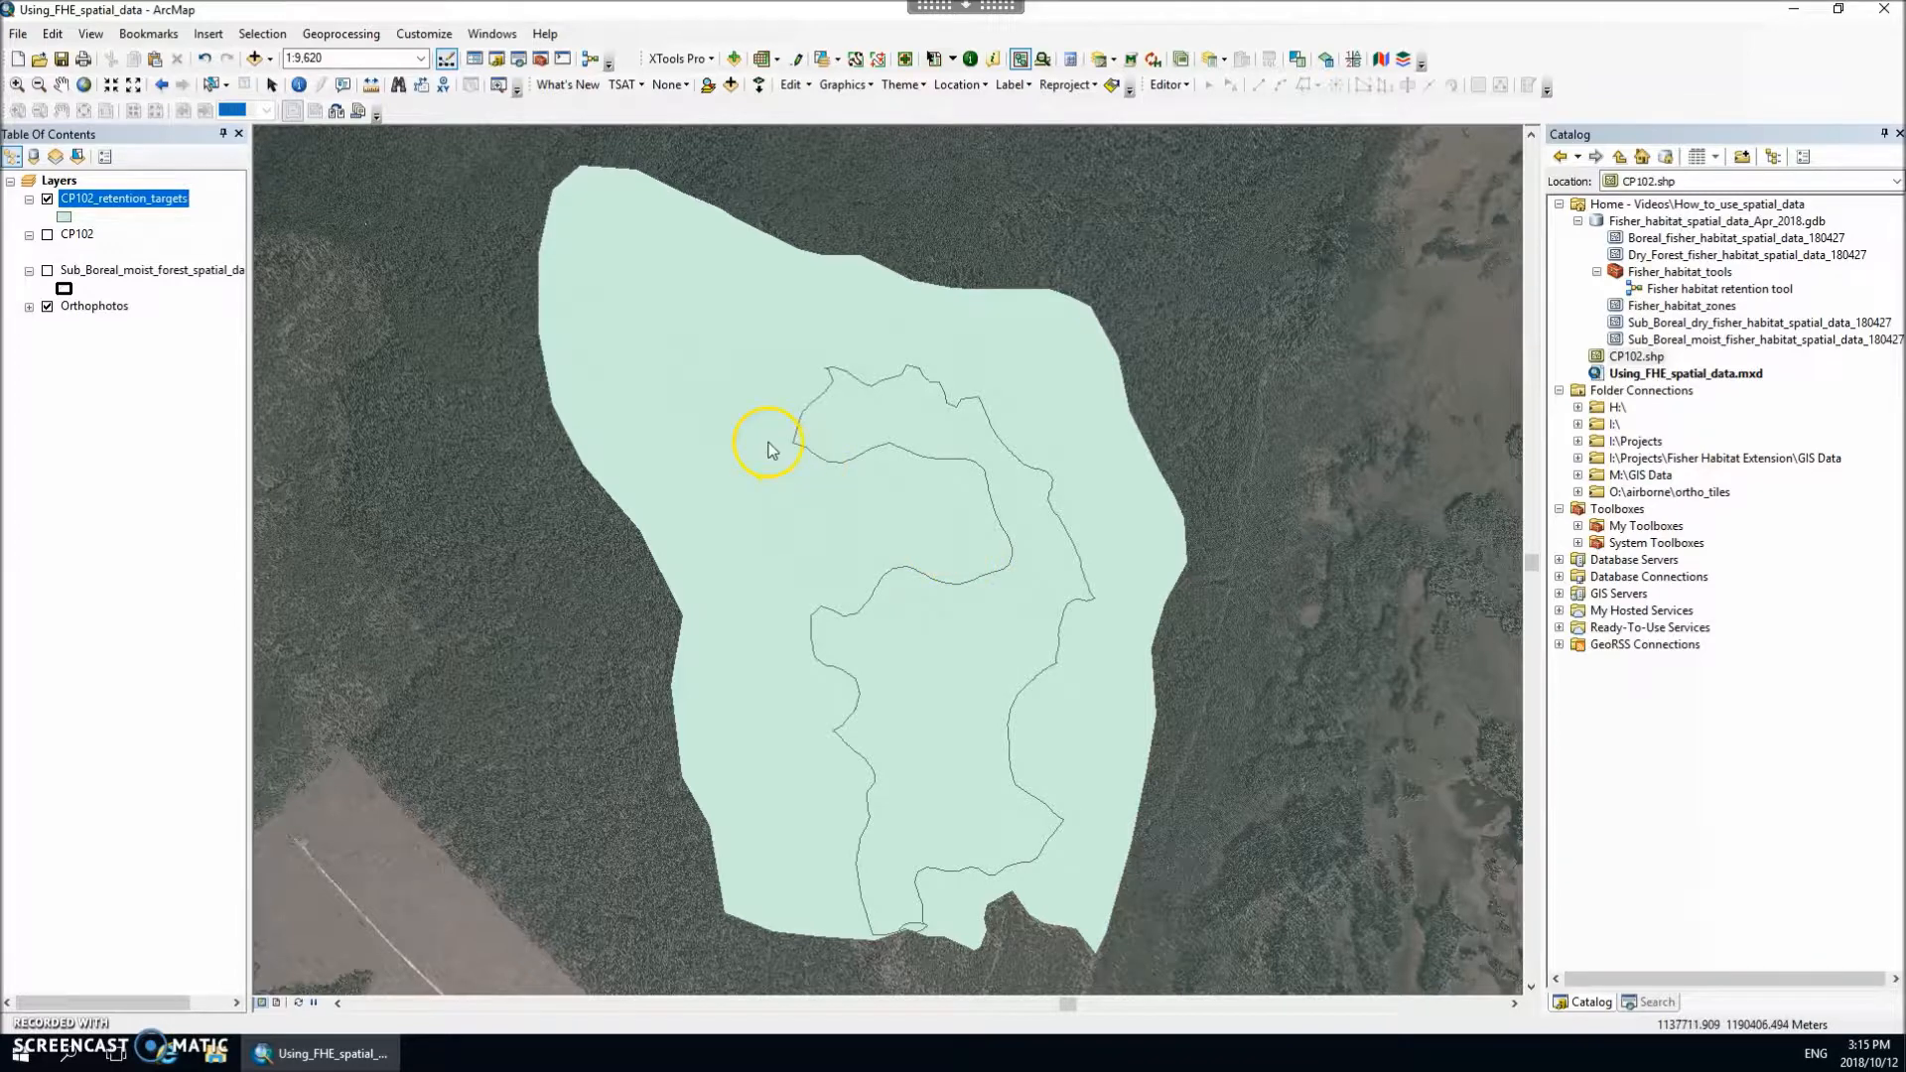
{"action": "right_click", "coordinate": [139, 200]}
{"action": "left_click", "coordinate": [191, 300]}
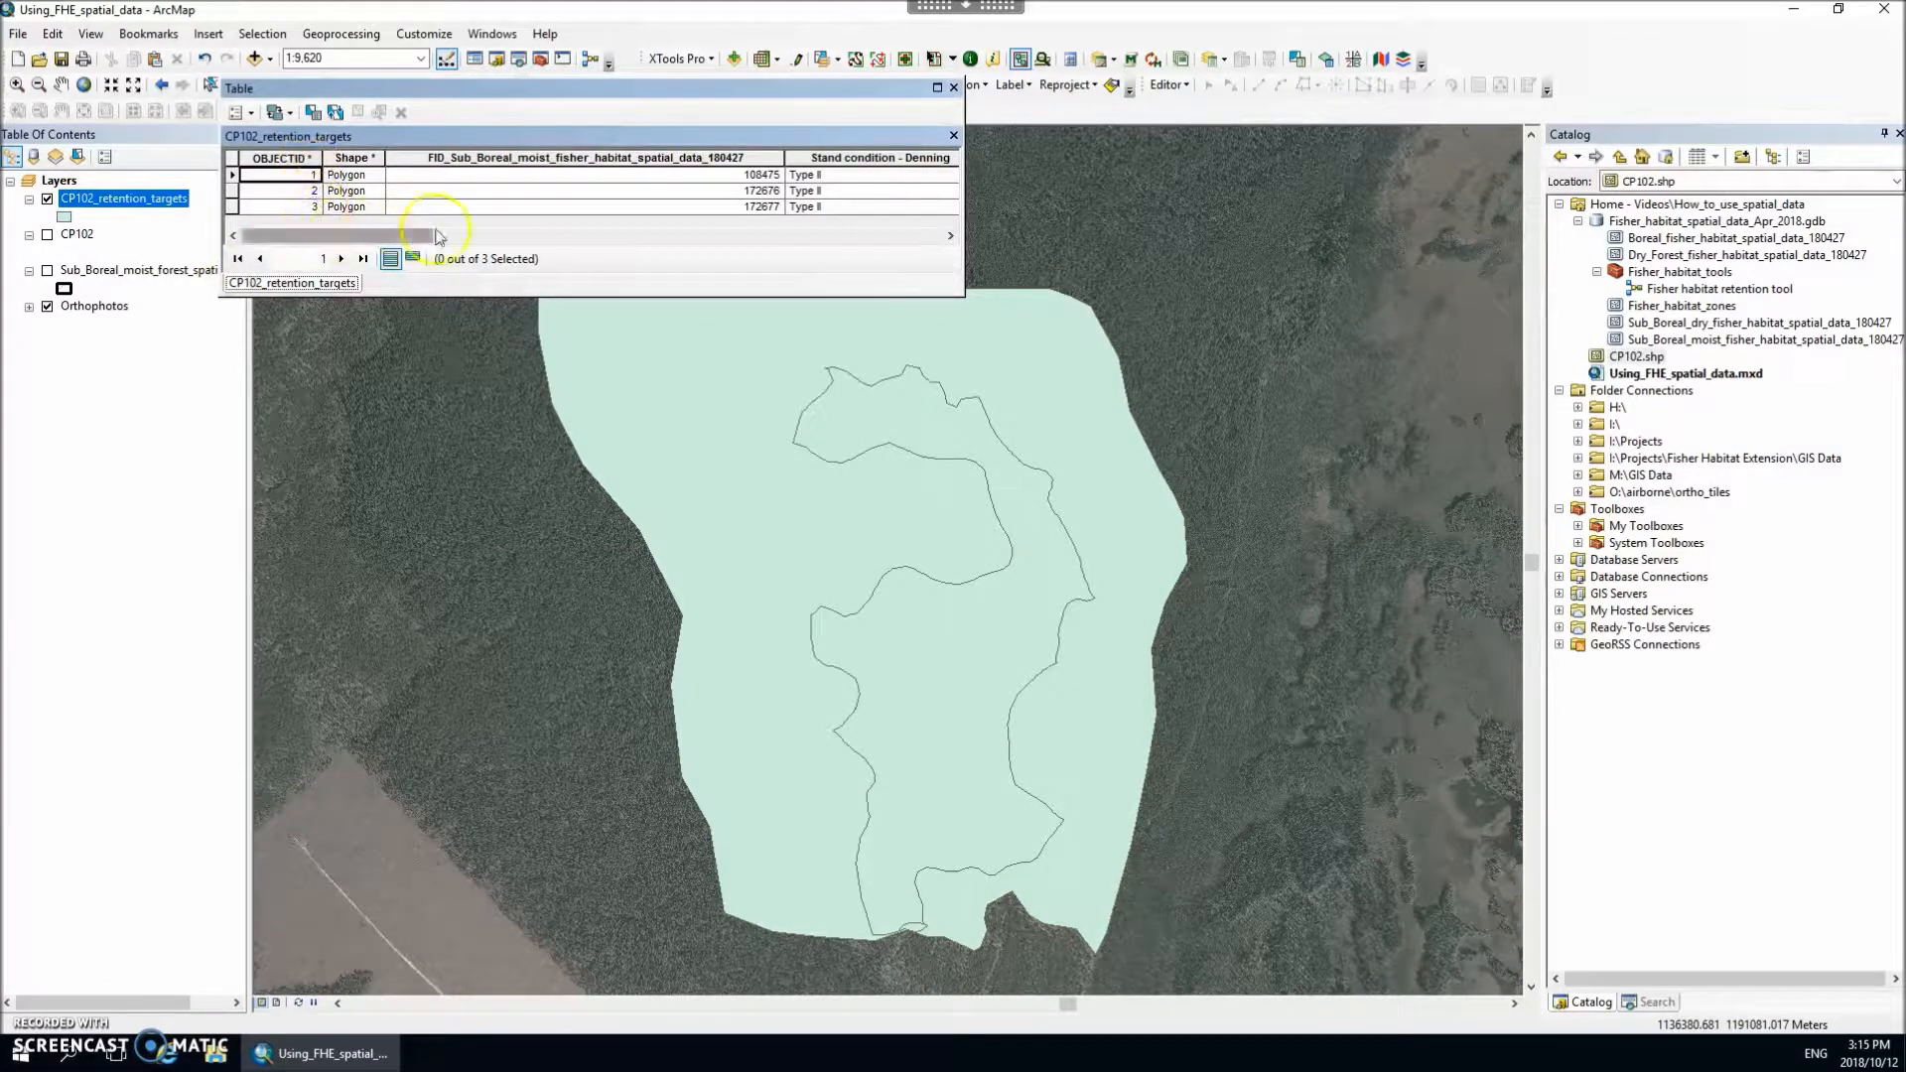
Step: Review the stand conditions, landscape conditions, warnings, retention targets and Fisher_unit column in the CP102_retention_targets table, then close it
{"action": "left_click", "coordinate": [925, 236]}
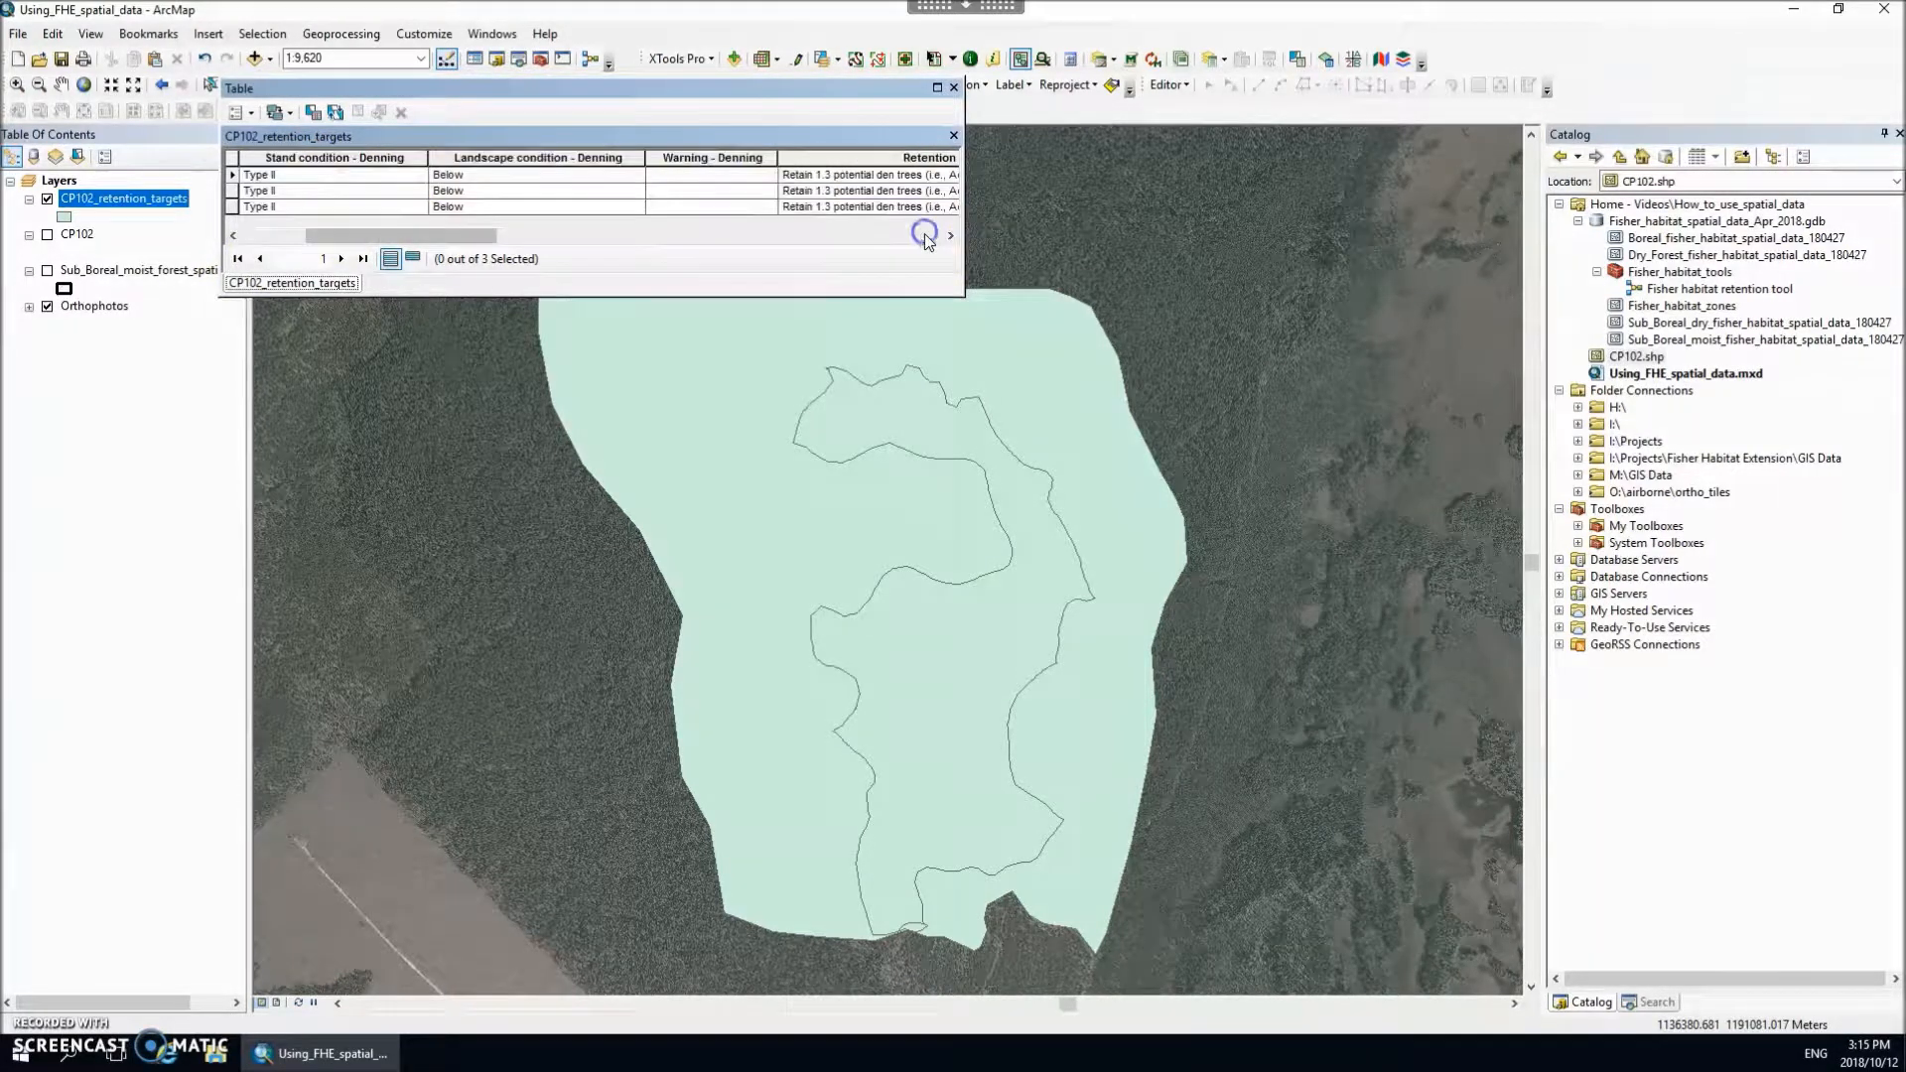
{"action": "left_click", "coordinate": [926, 236]}
{"action": "left_click", "coordinate": [925, 236]}
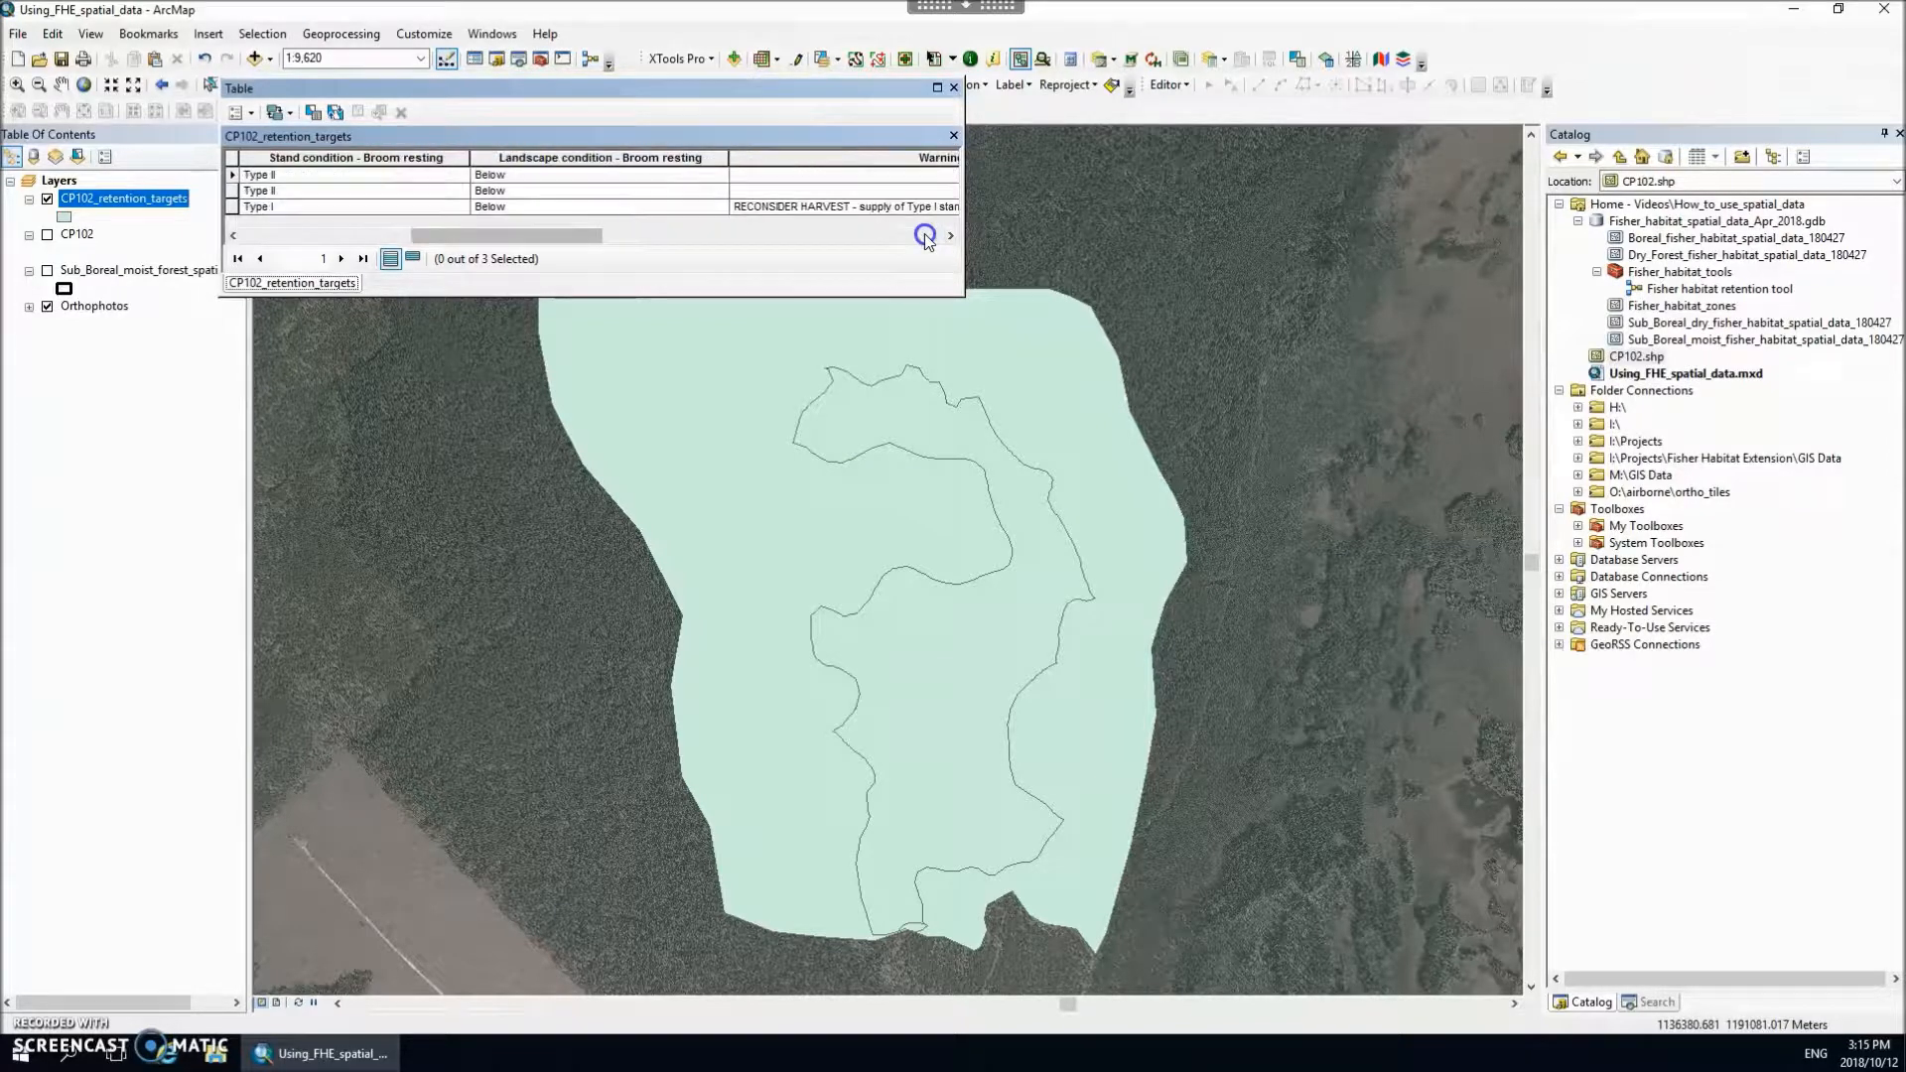
{"action": "left_click", "coordinate": [925, 237]}
{"action": "left_click", "coordinate": [925, 236]}
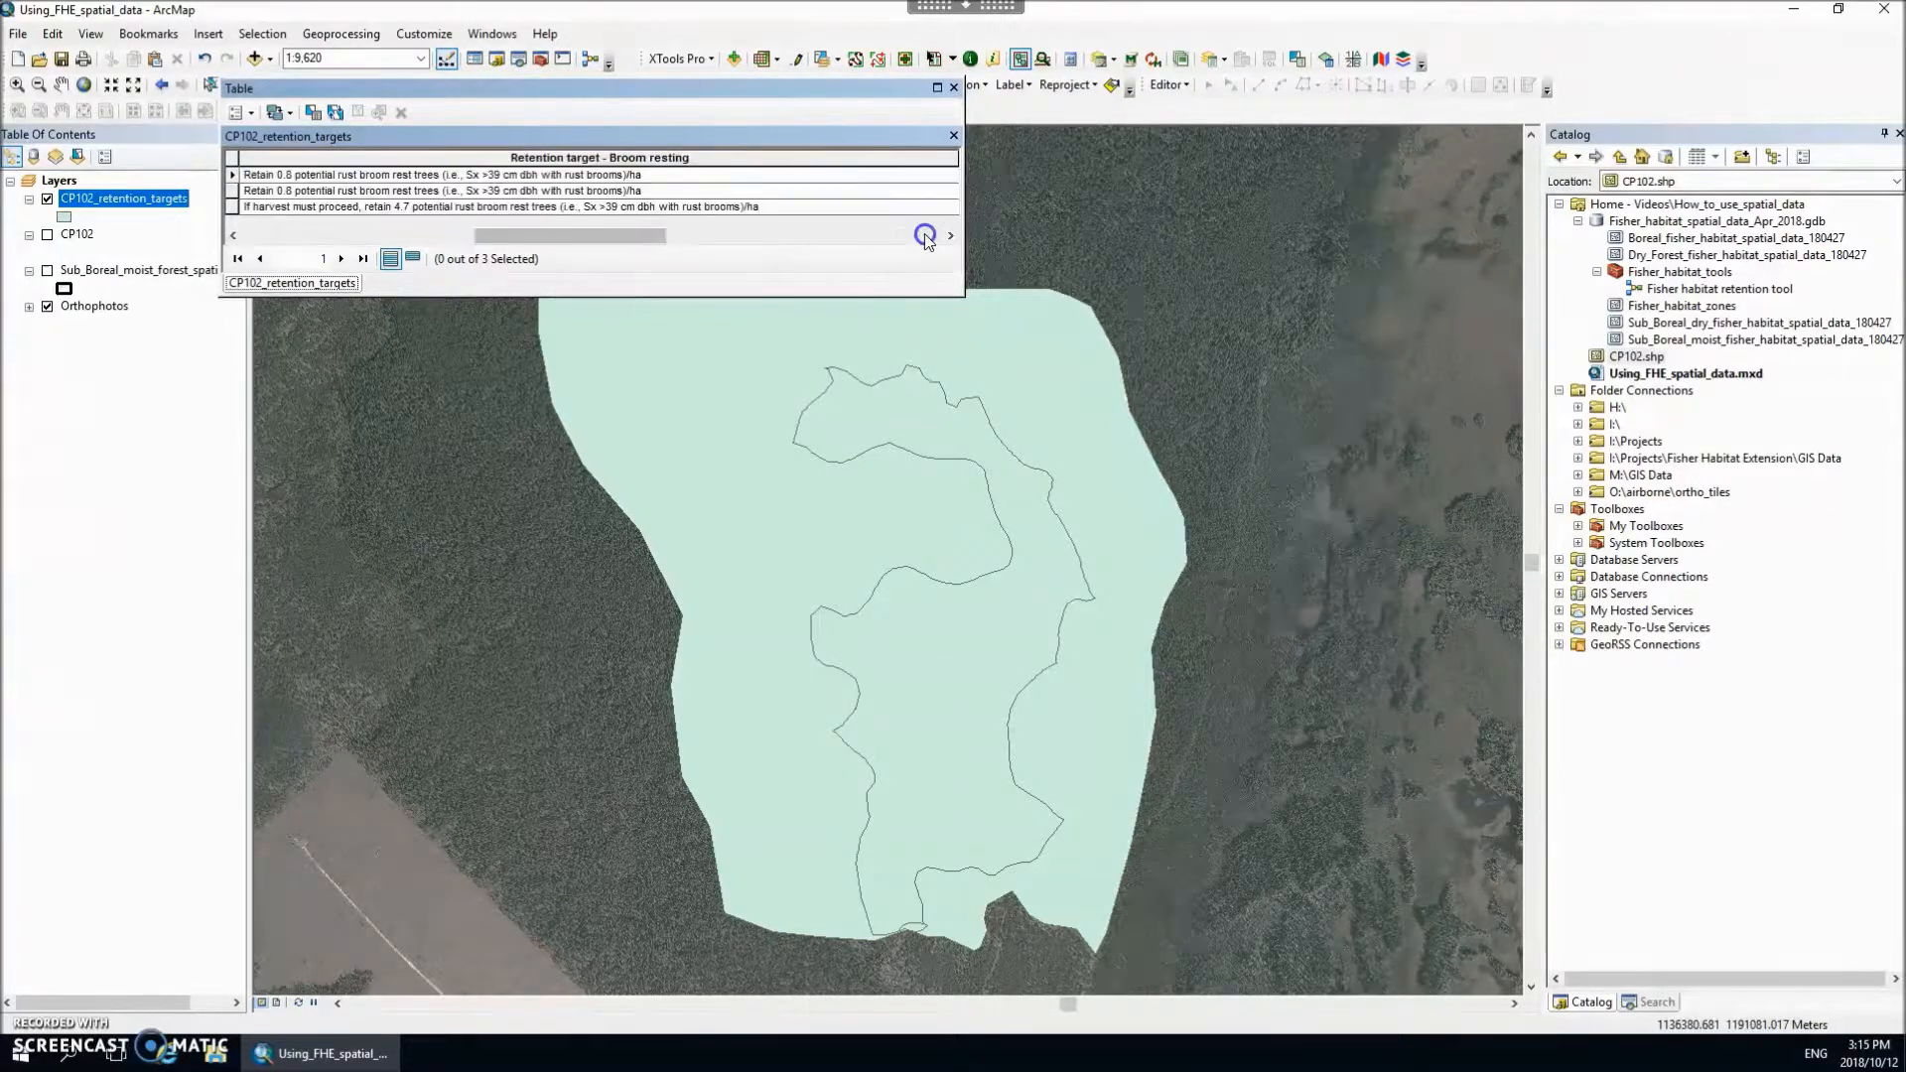
{"action": "left_click", "coordinate": [925, 236]}
{"action": "left_click", "coordinate": [925, 236]}
{"action": "left_click", "coordinate": [925, 236]}
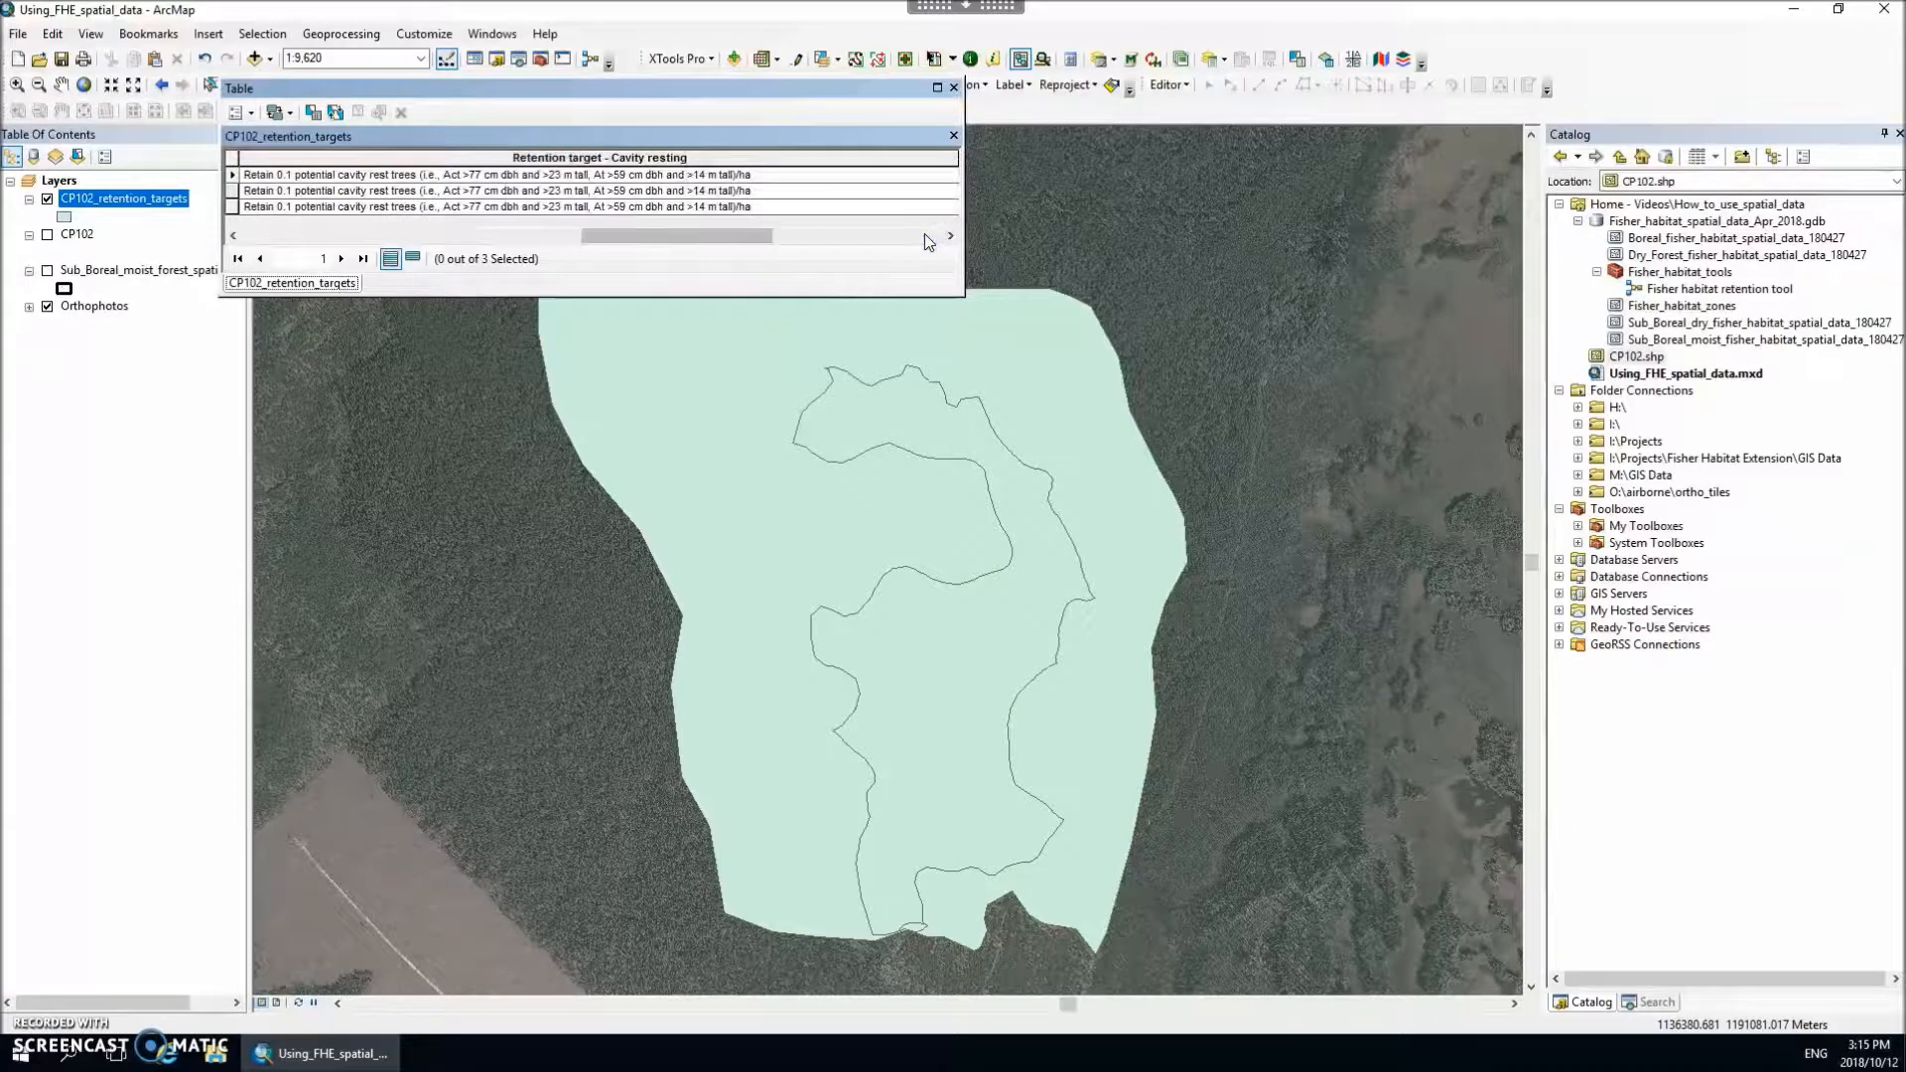
{"action": "left_click", "coordinate": [925, 237]}
{"action": "left_click", "coordinate": [925, 236]}
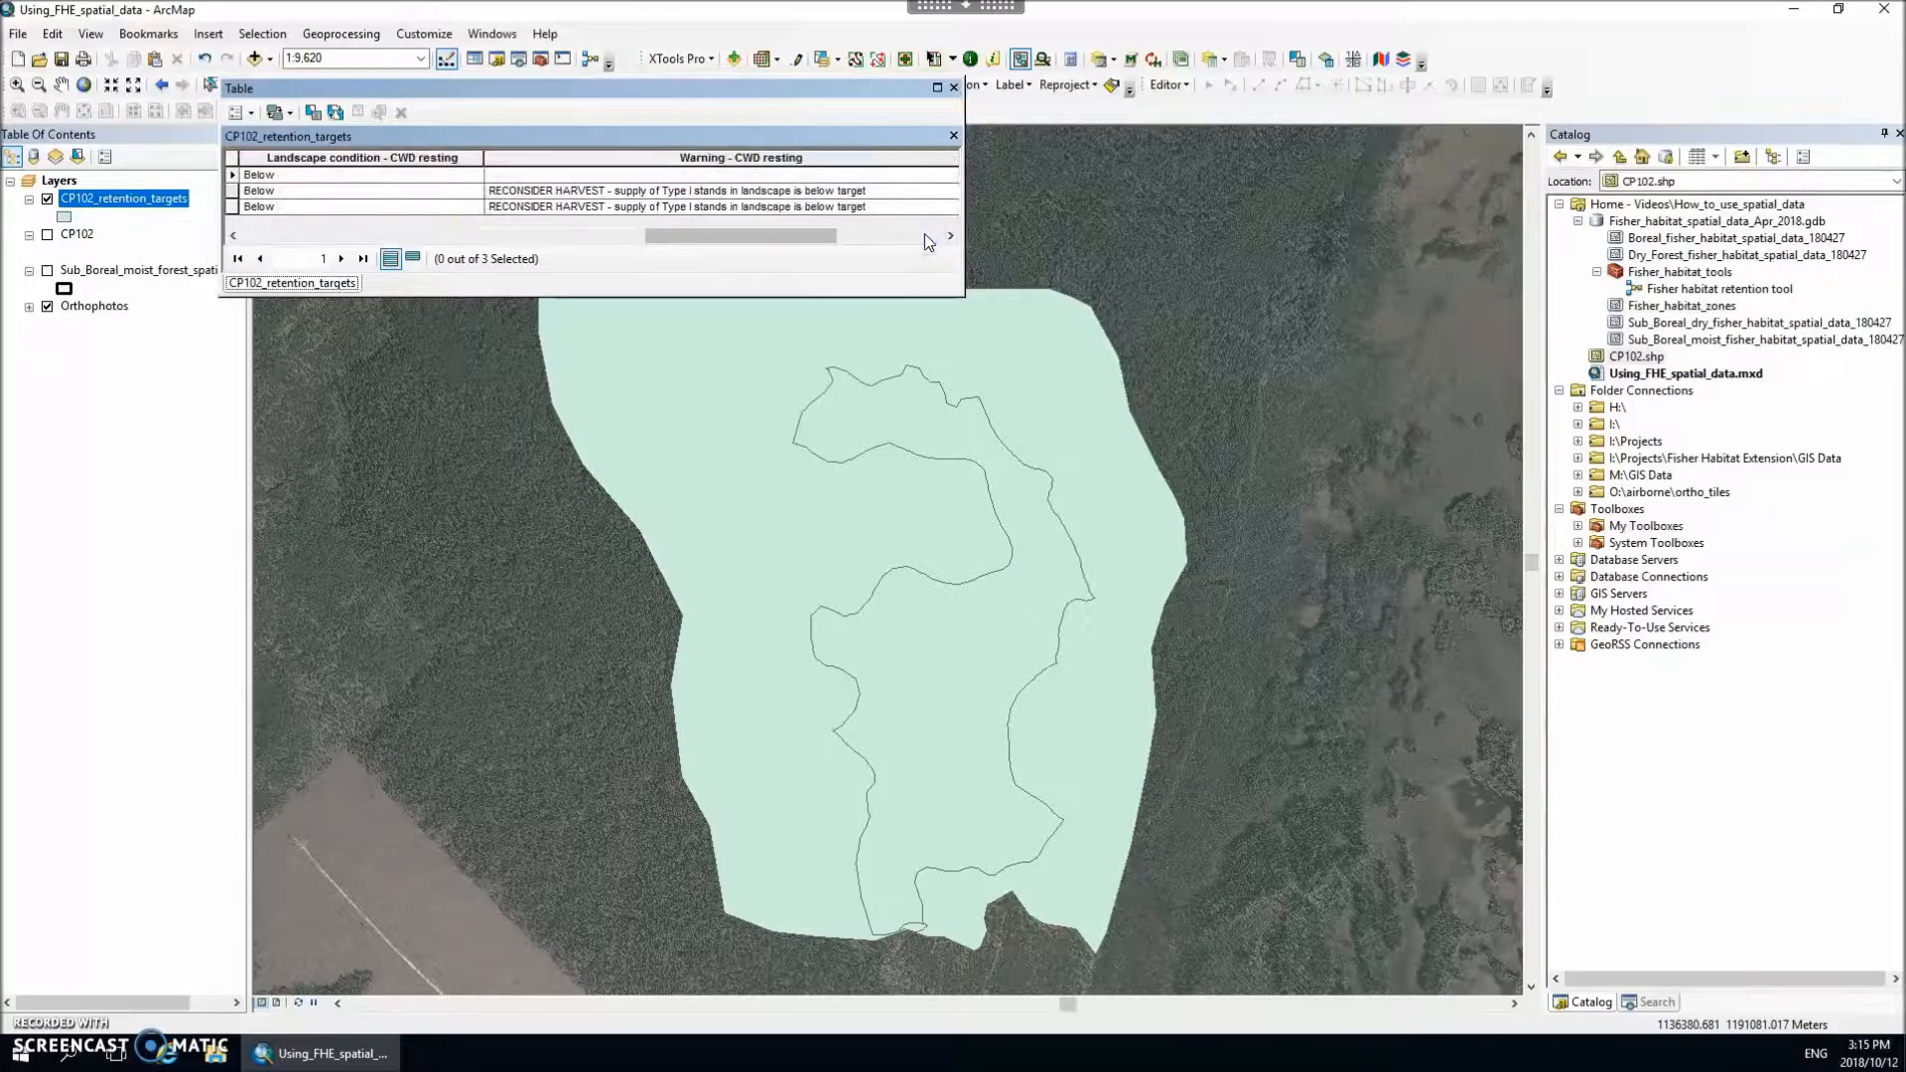
{"action": "left_click", "coordinate": [925, 237]}
{"action": "left_click", "coordinate": [925, 236]}
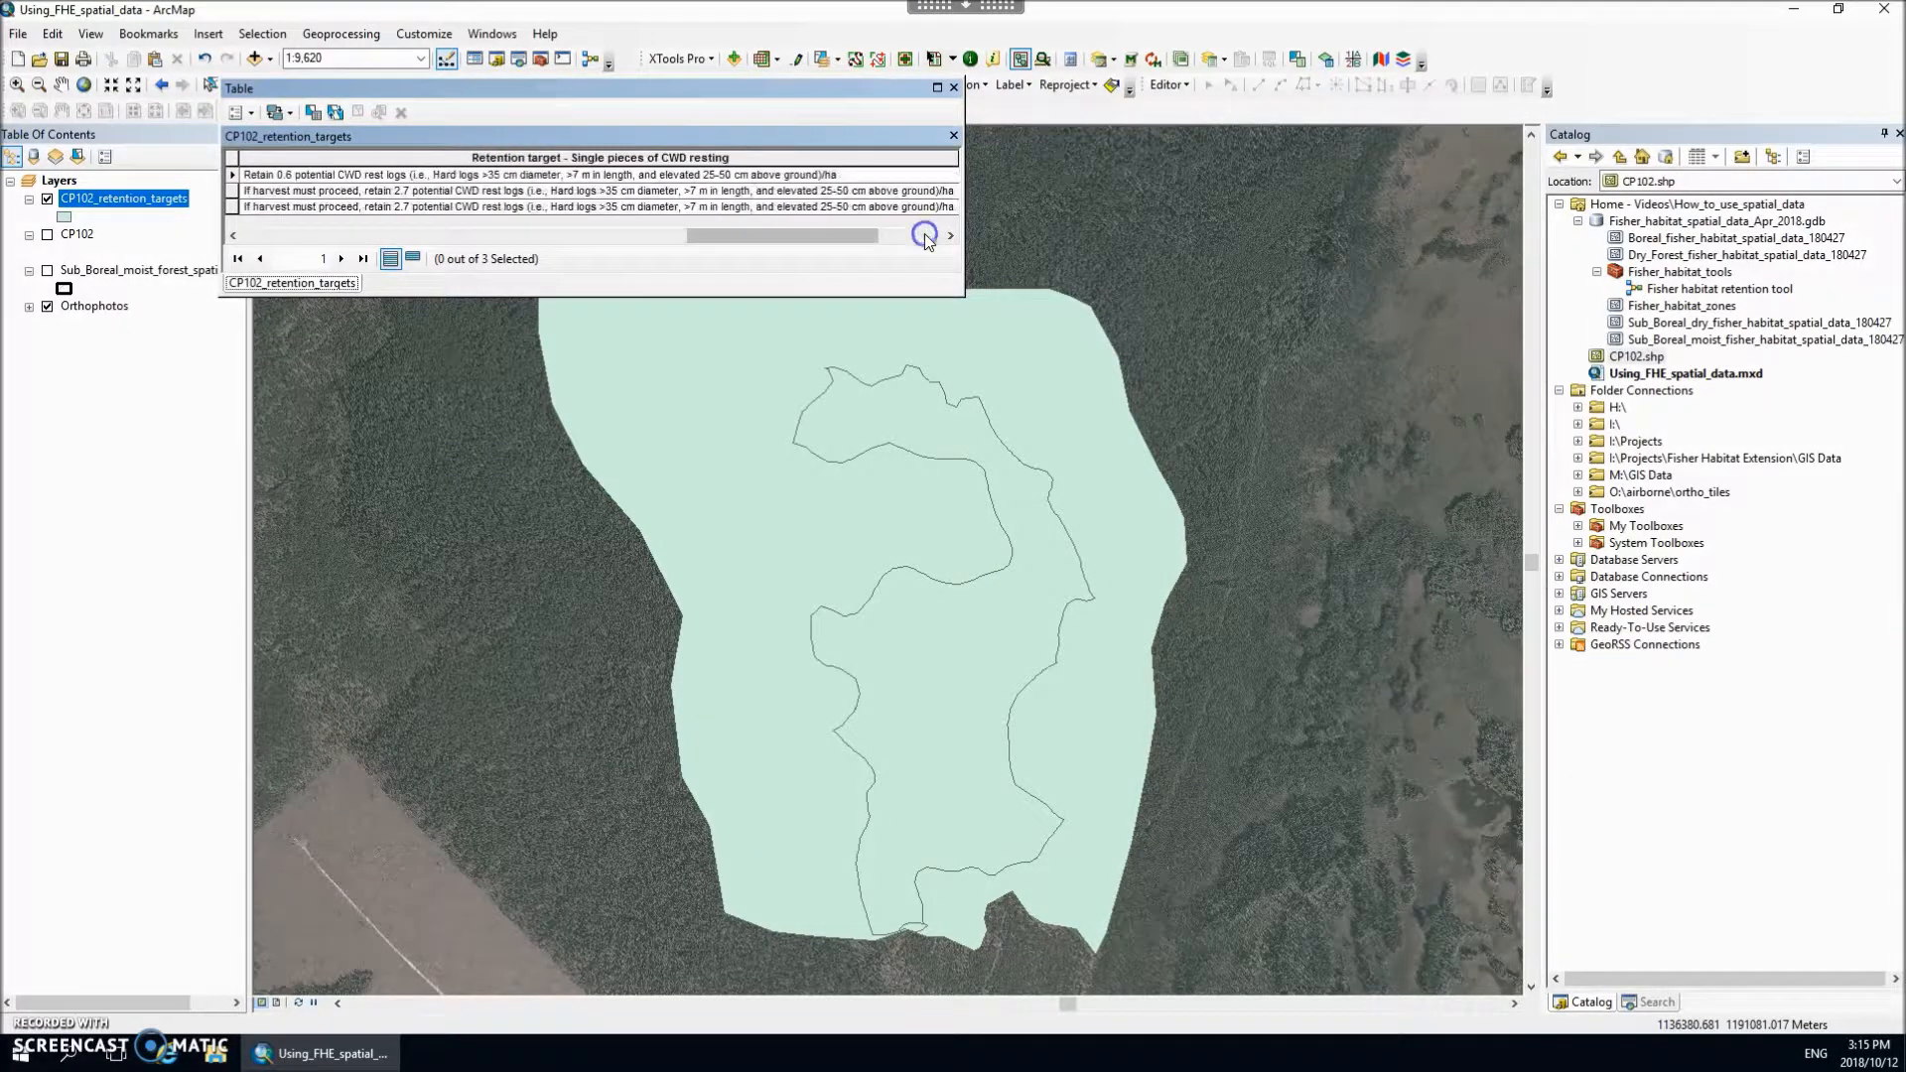
{"action": "left_click", "coordinate": [925, 236]}
{"action": "left_click", "coordinate": [925, 236]}
{"action": "left_click", "coordinate": [925, 236]}
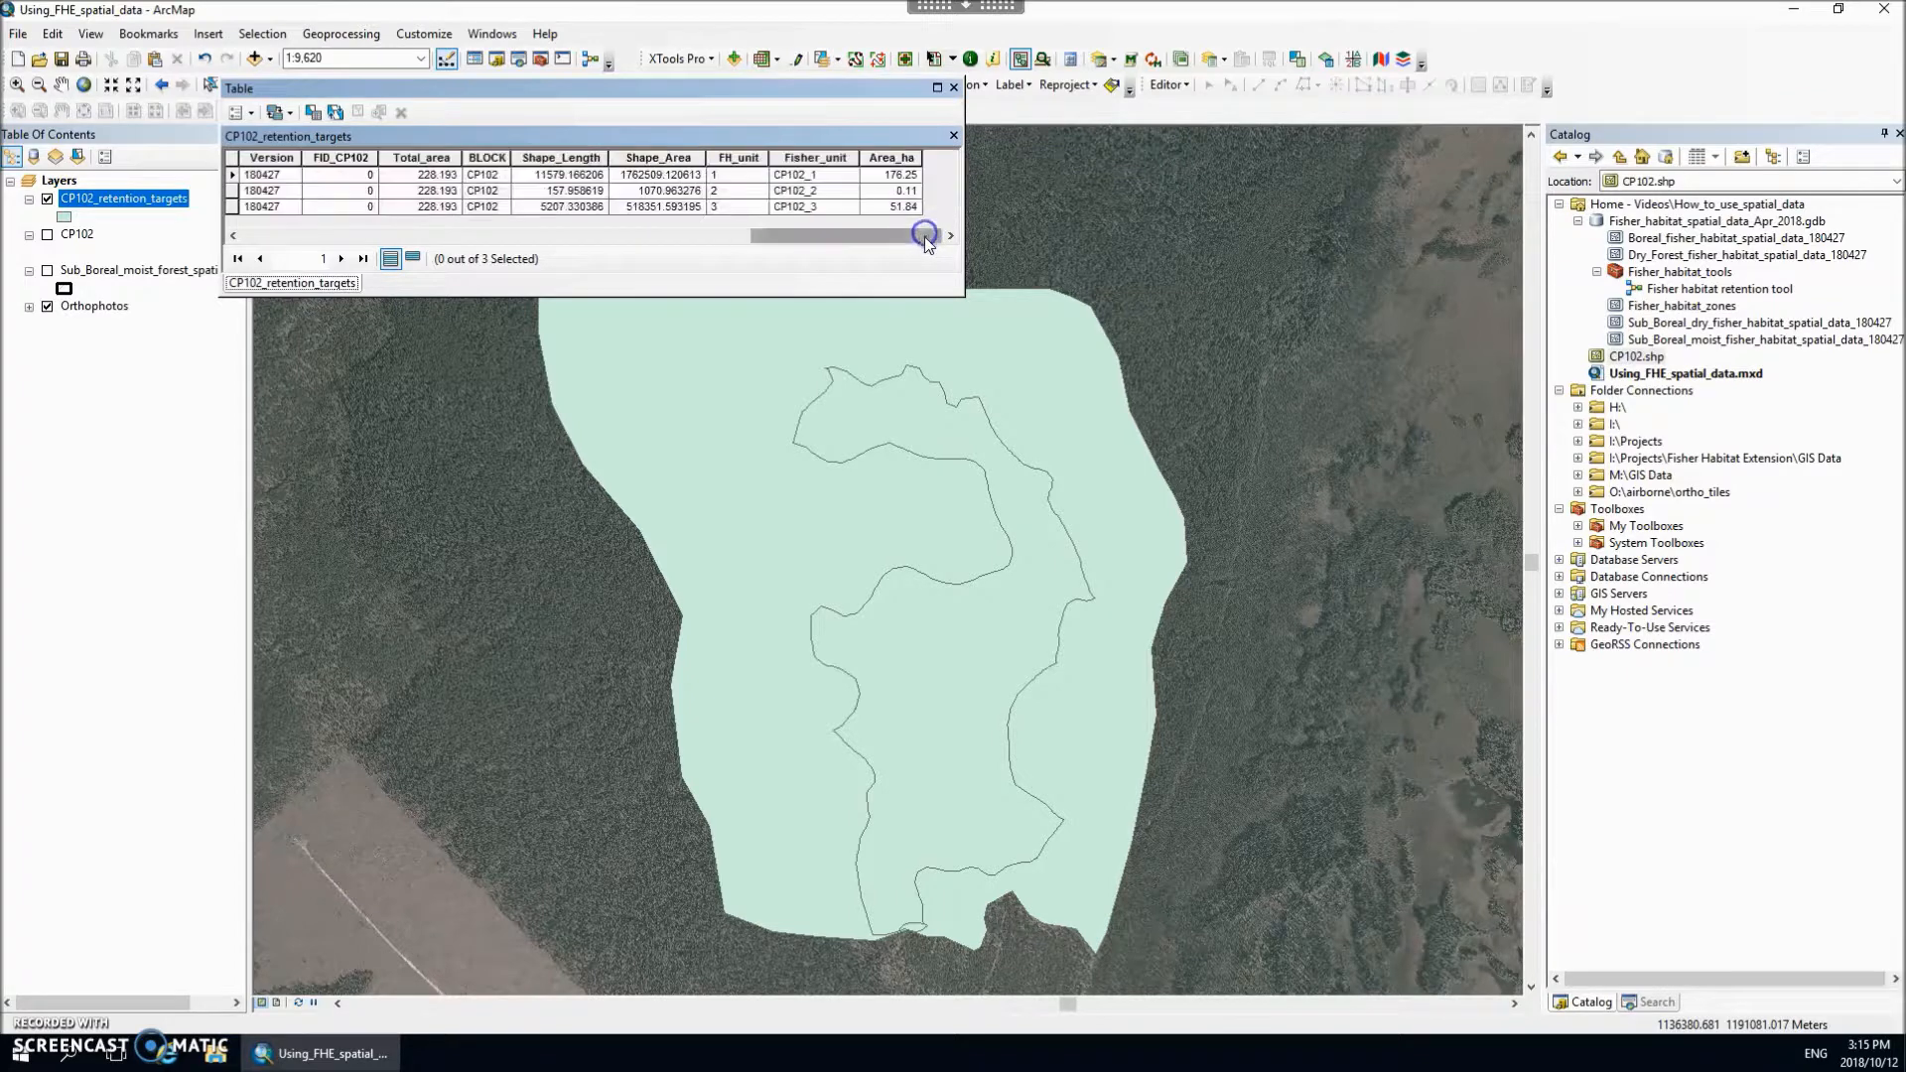
{"action": "left_click", "coordinate": [799, 159]}
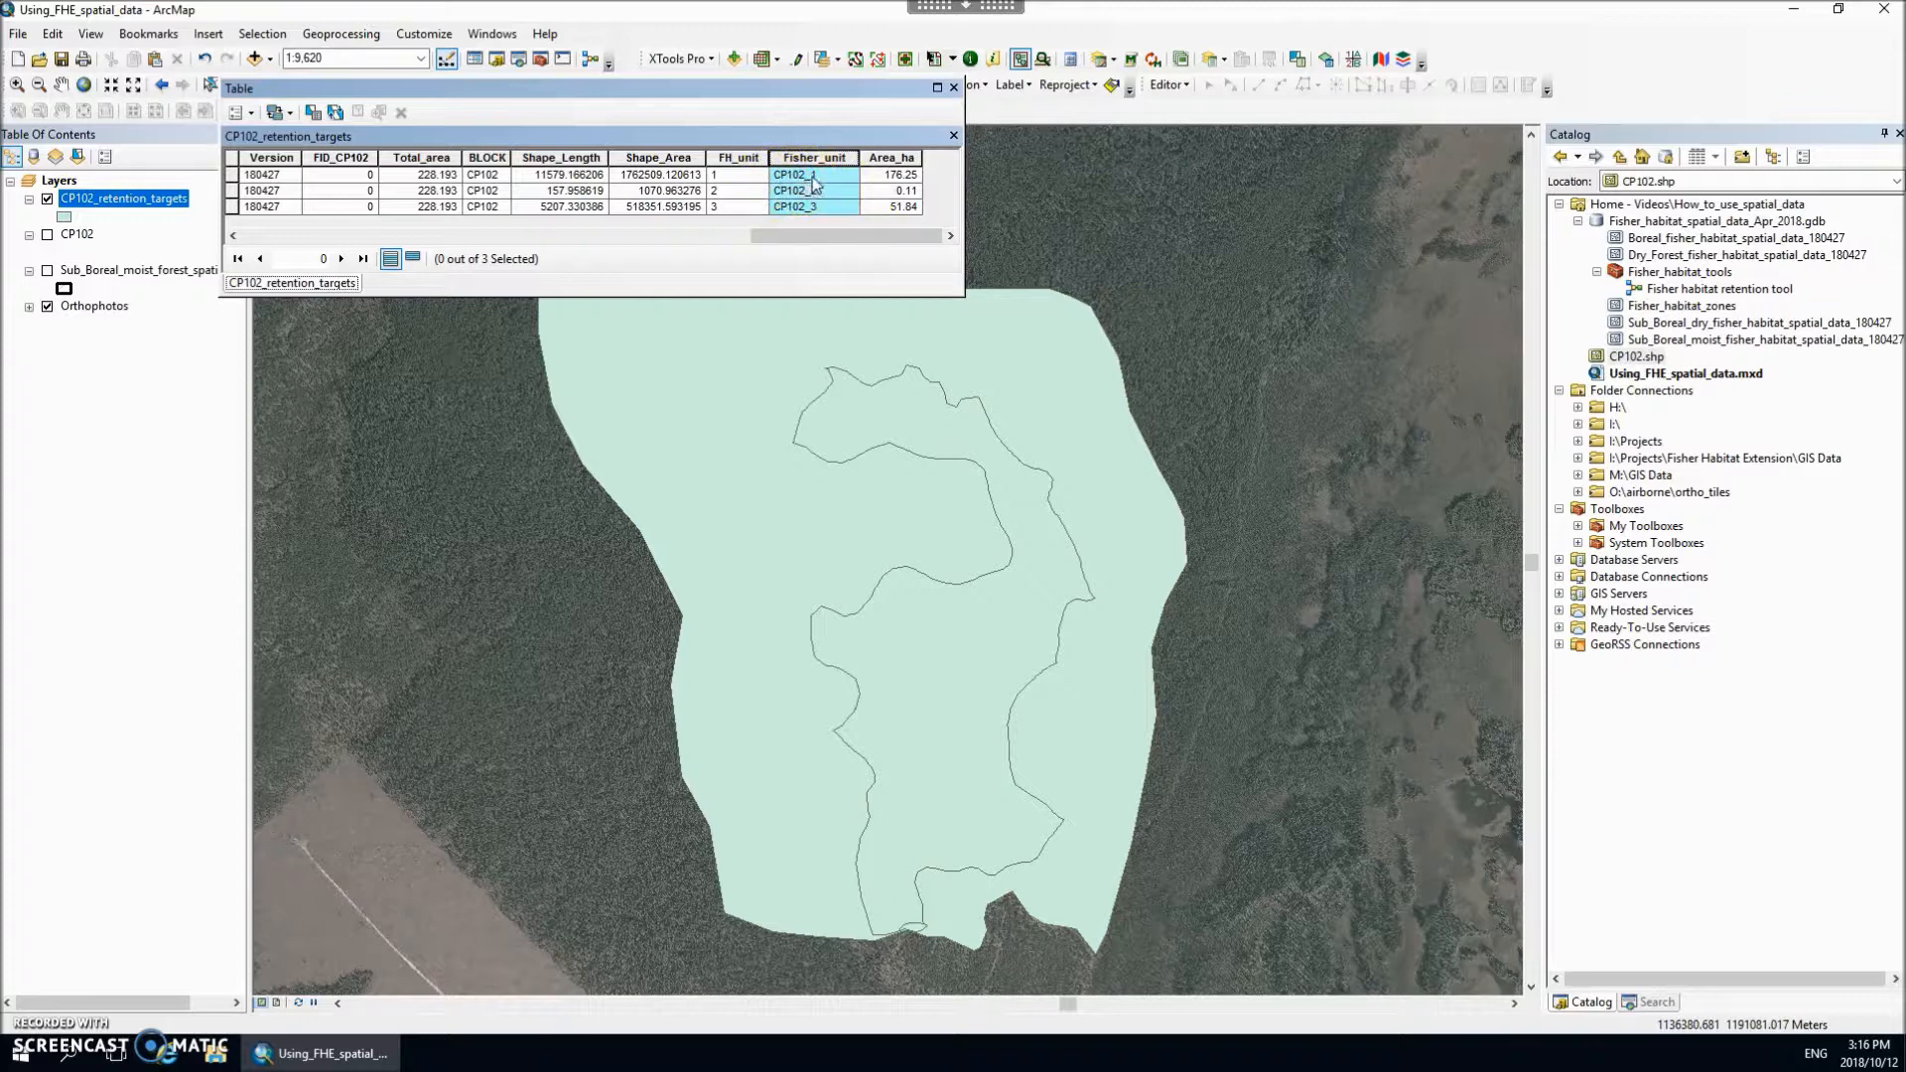
{"action": "left_click", "coordinate": [954, 88]}
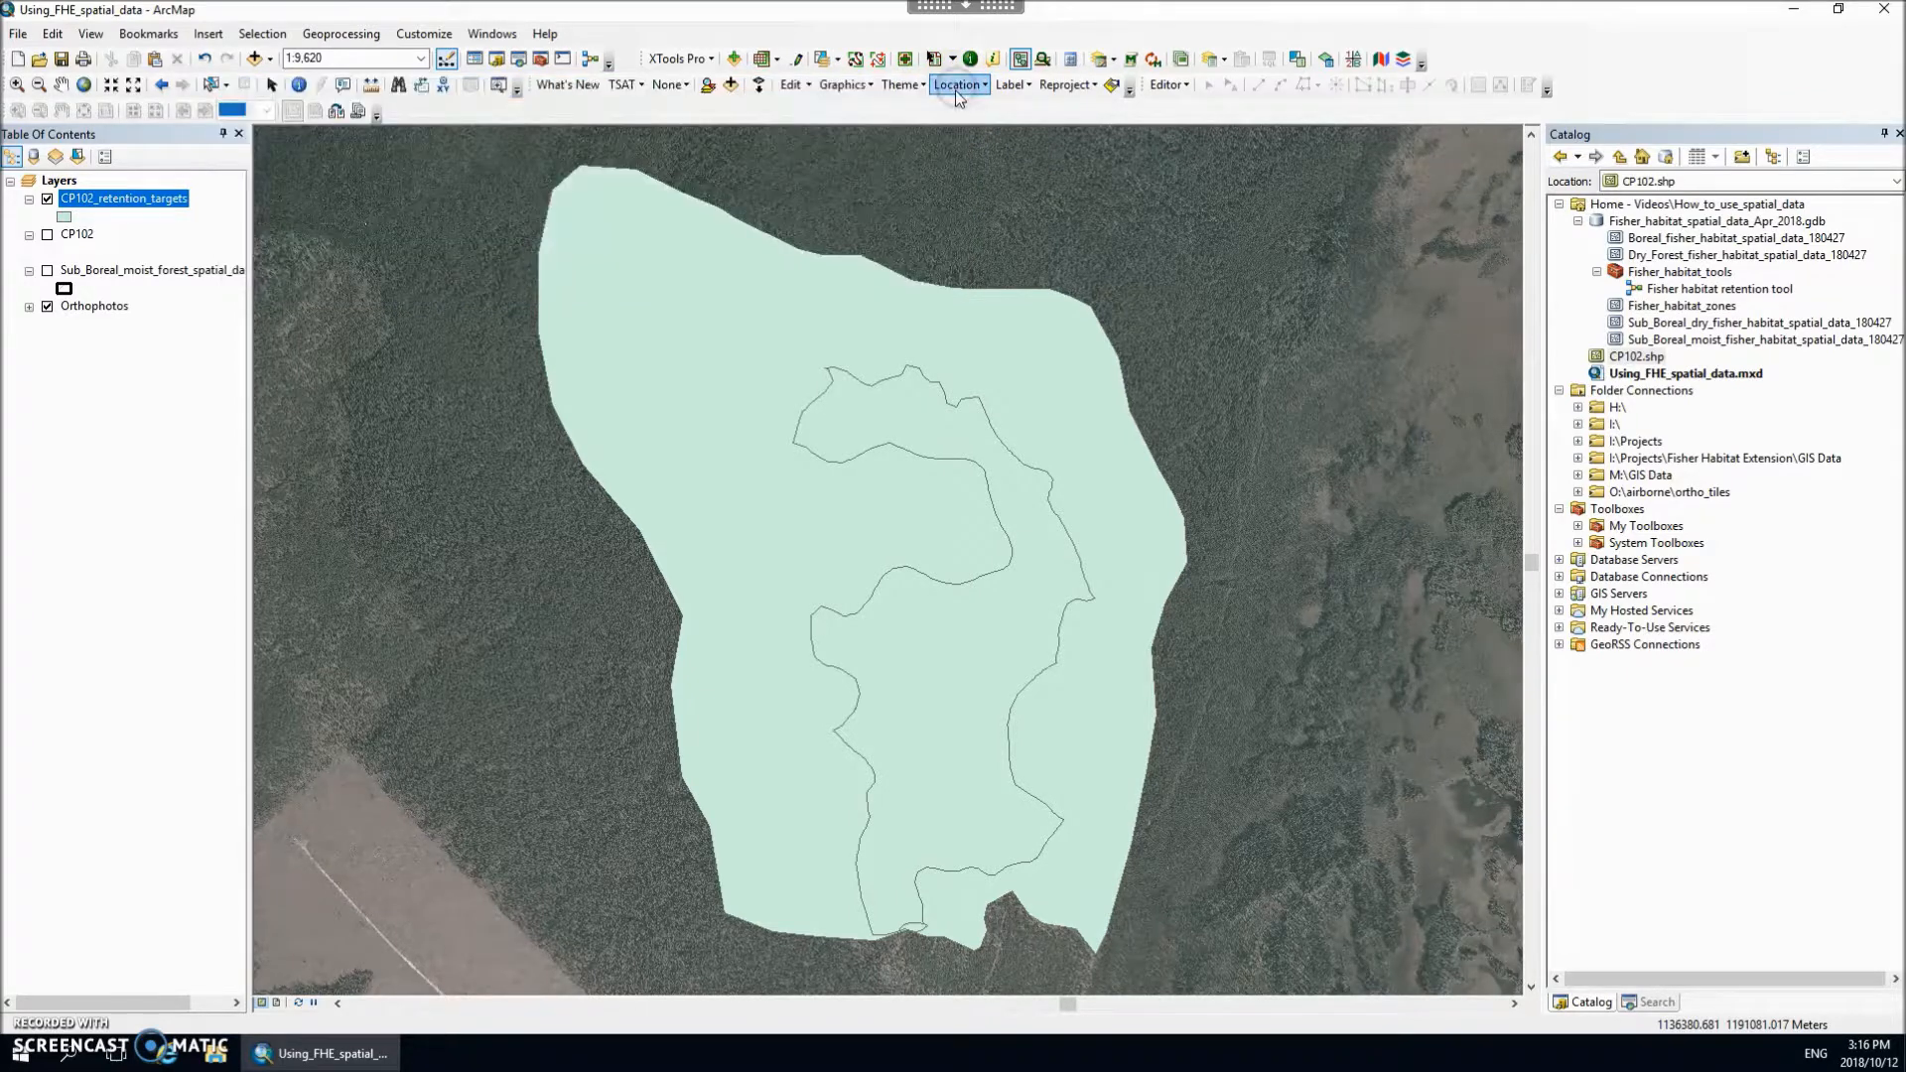
Step: Open the CP102_retention_targets layer's properties and set its label field to Fisher_unit
{"action": "right_click", "coordinate": [109, 206]}
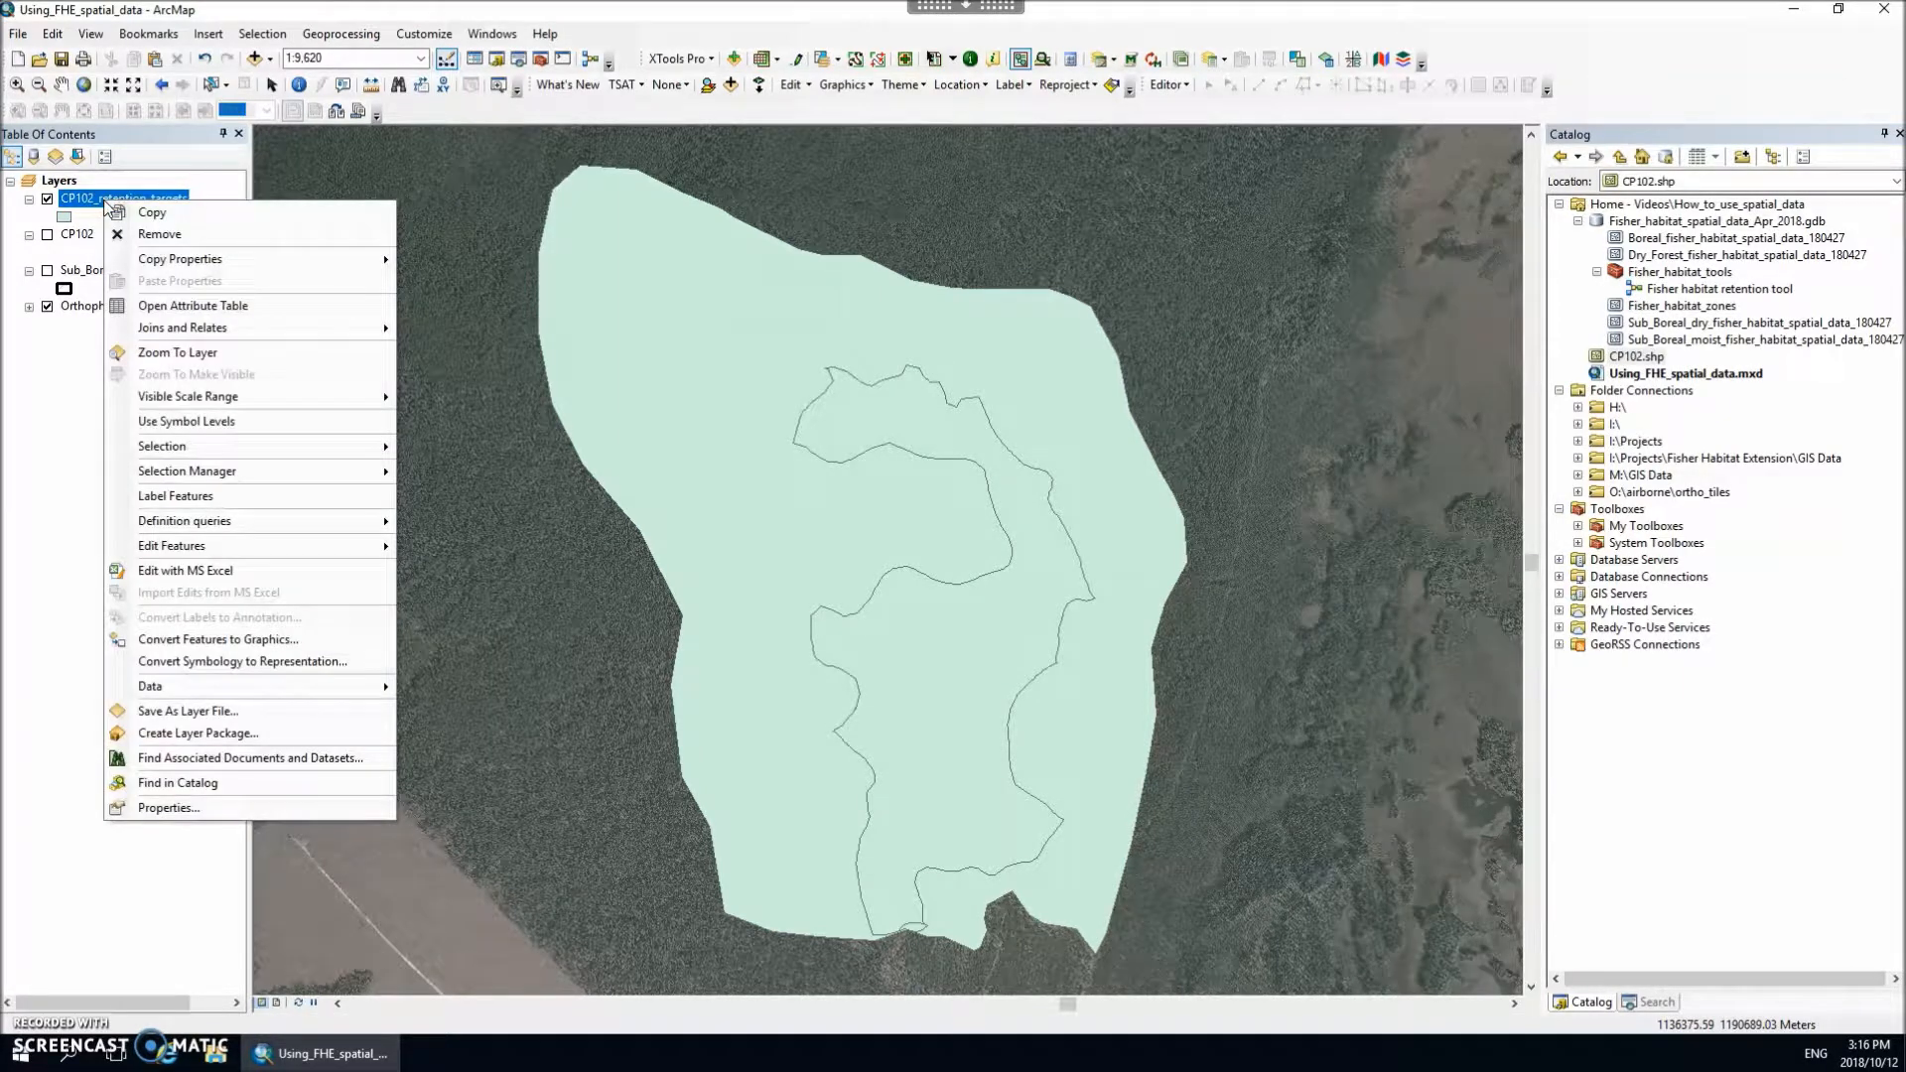
{"action": "left_click", "coordinate": [212, 808]}
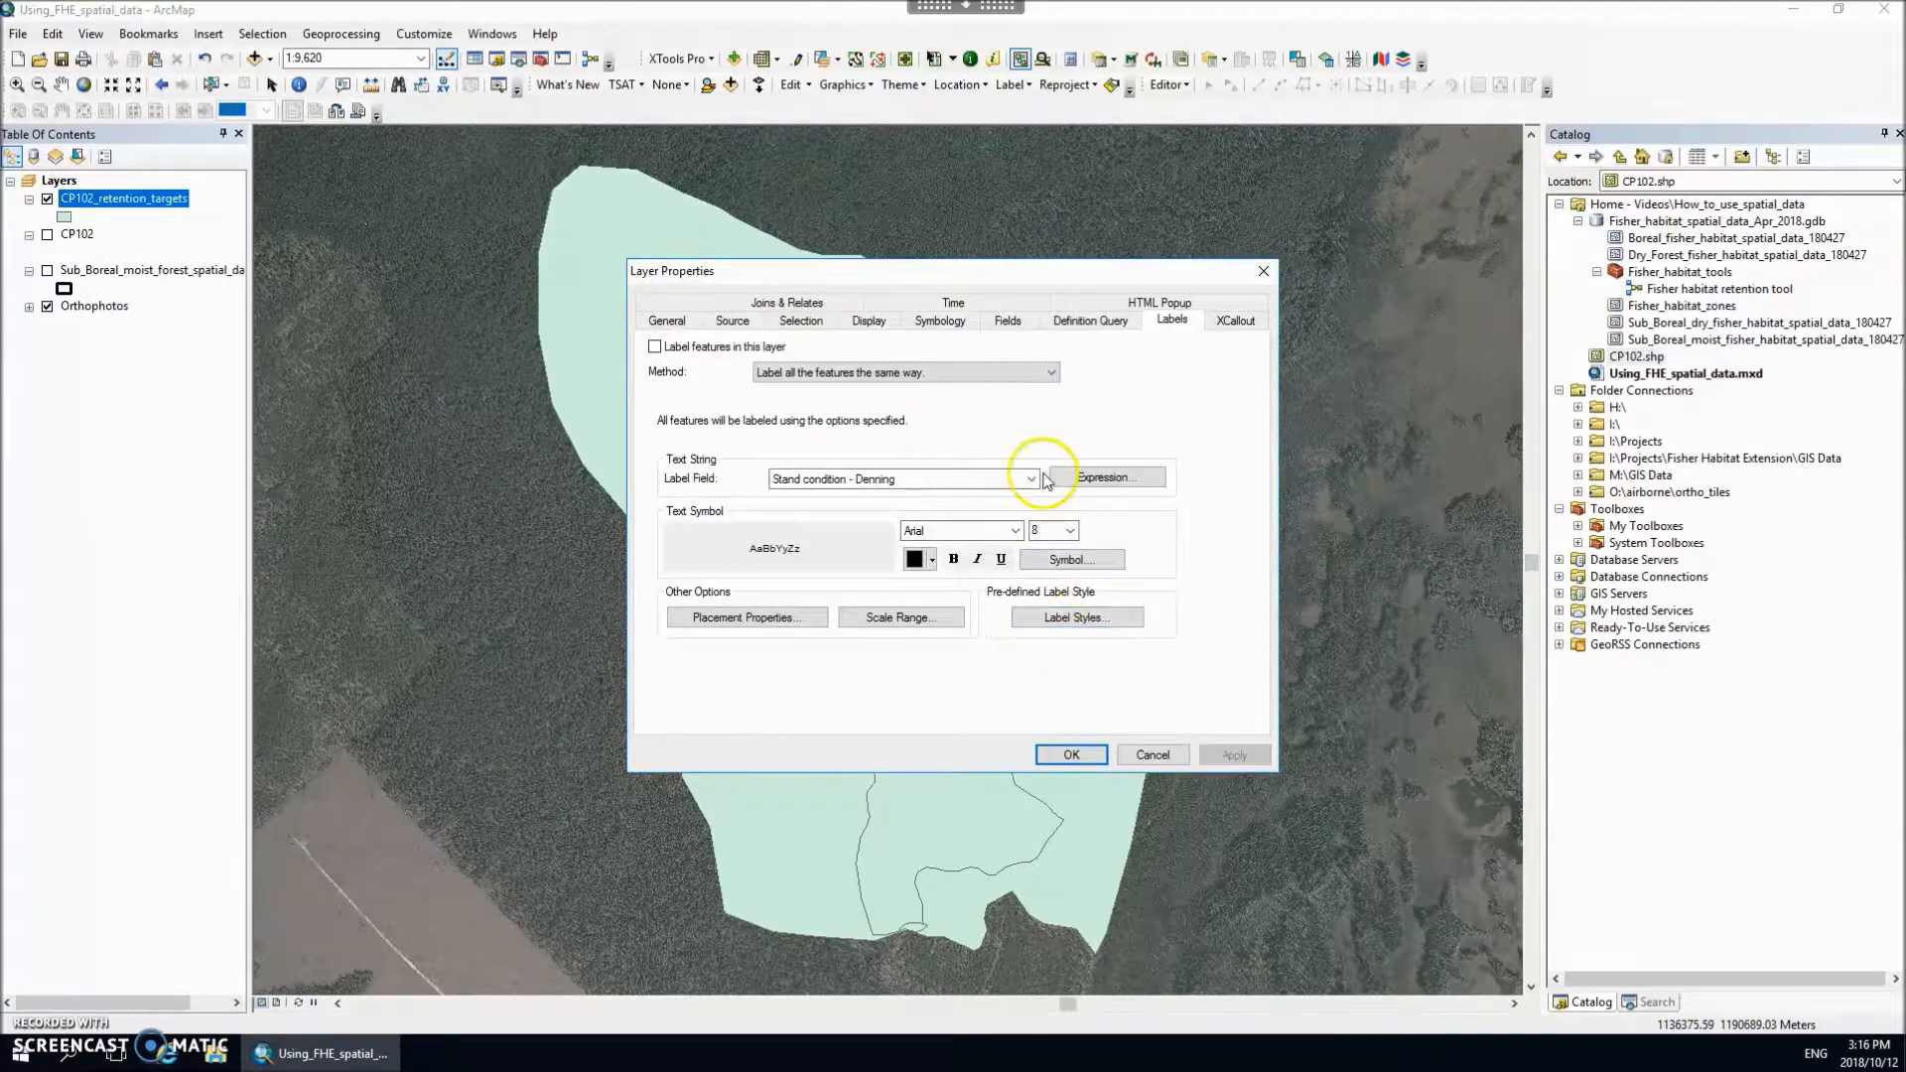
{"action": "left_click", "coordinate": [1032, 478]}
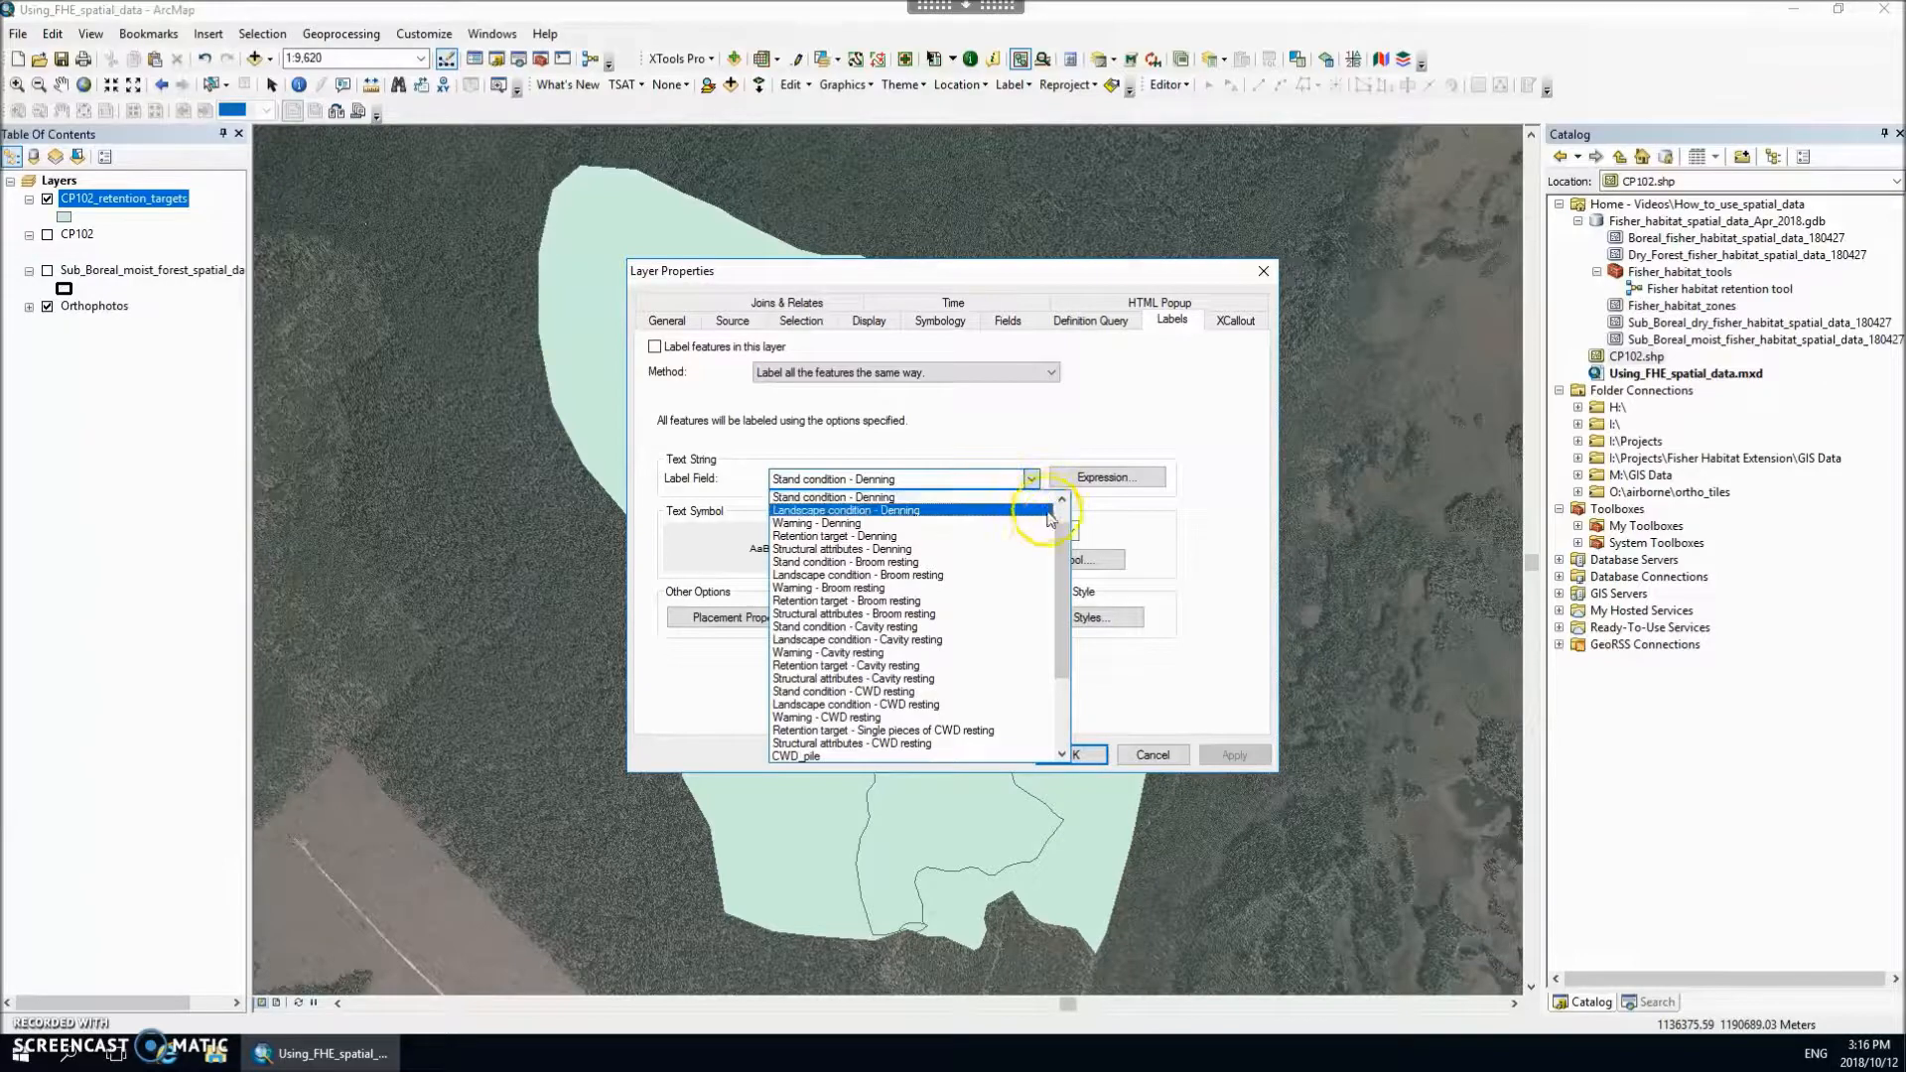
{"action": "scroll", "coordinate": [1057, 586], "scroll_direction": "down", "scroll_amount": 1}
{"action": "left_click_drag", "start_coordinate": [1056, 585], "coordinate": [1056, 659]}
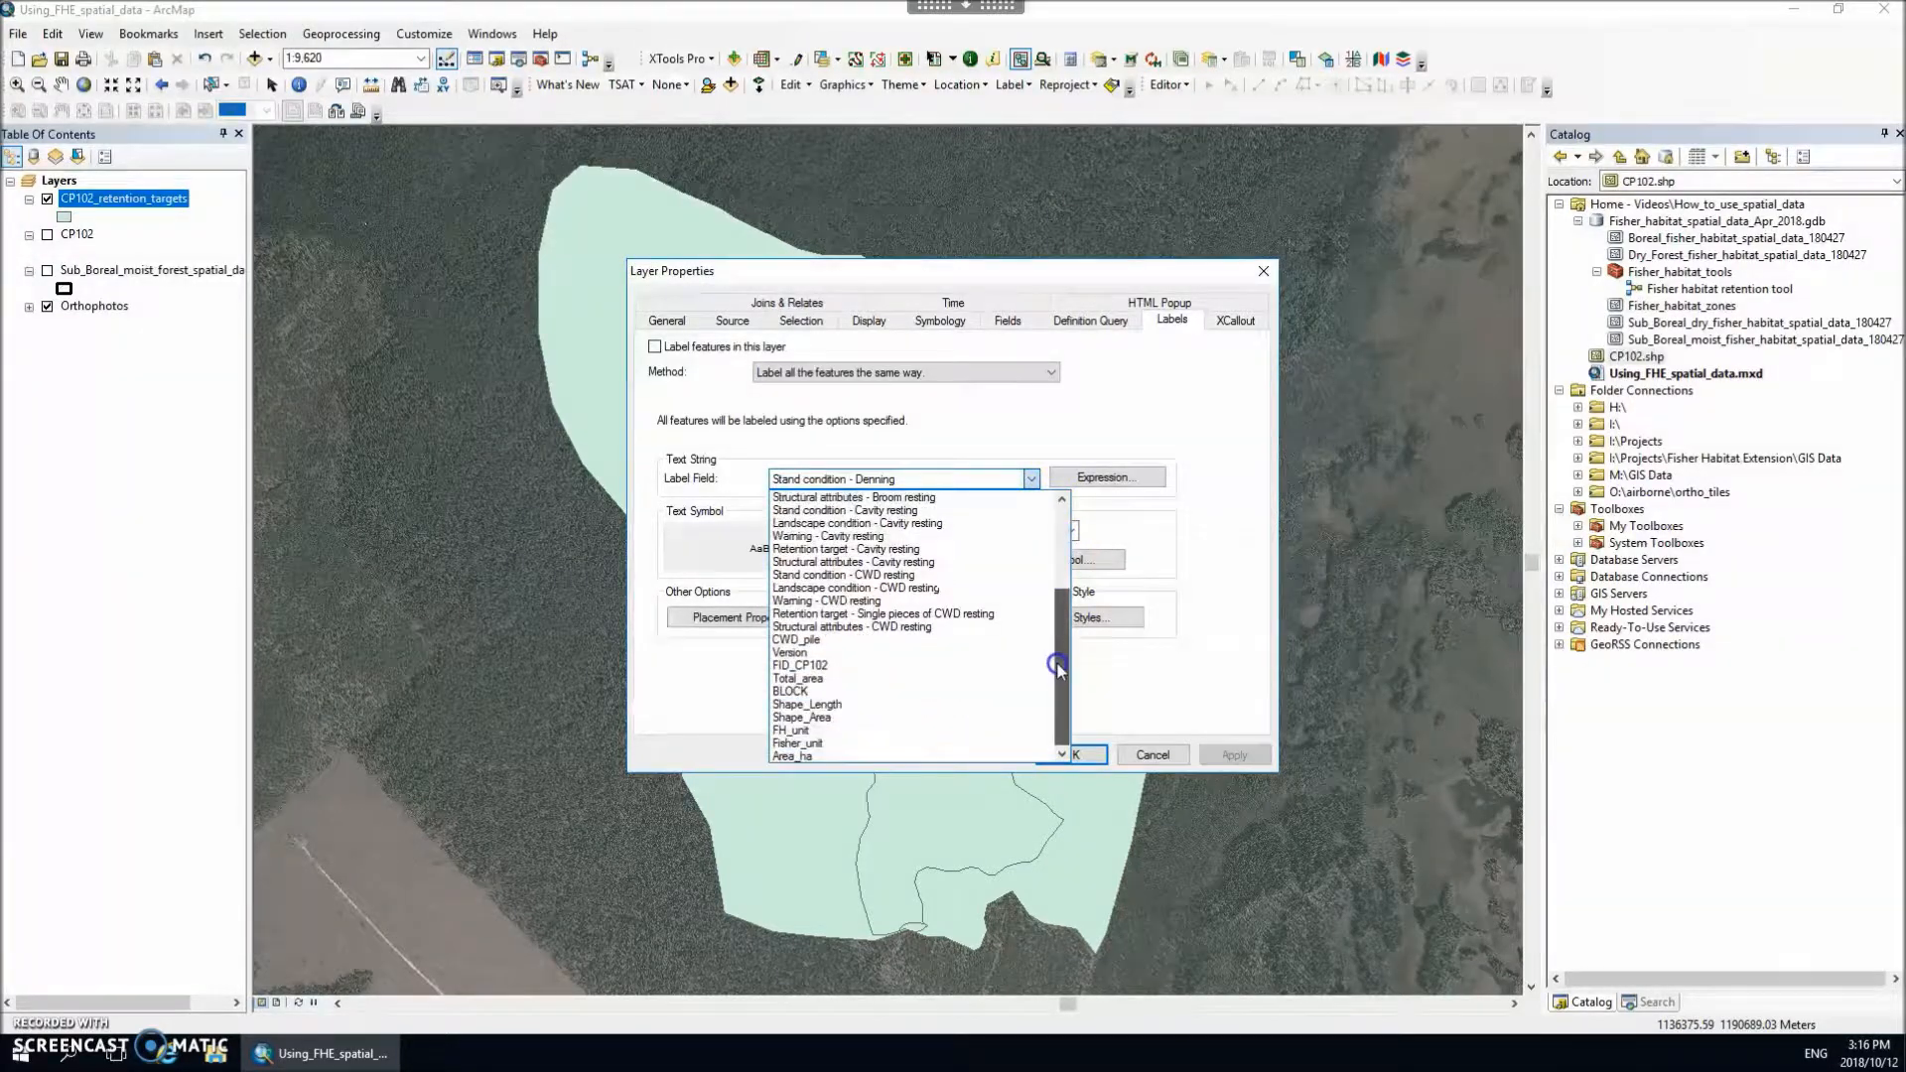
{"action": "left_click", "coordinate": [809, 745]}
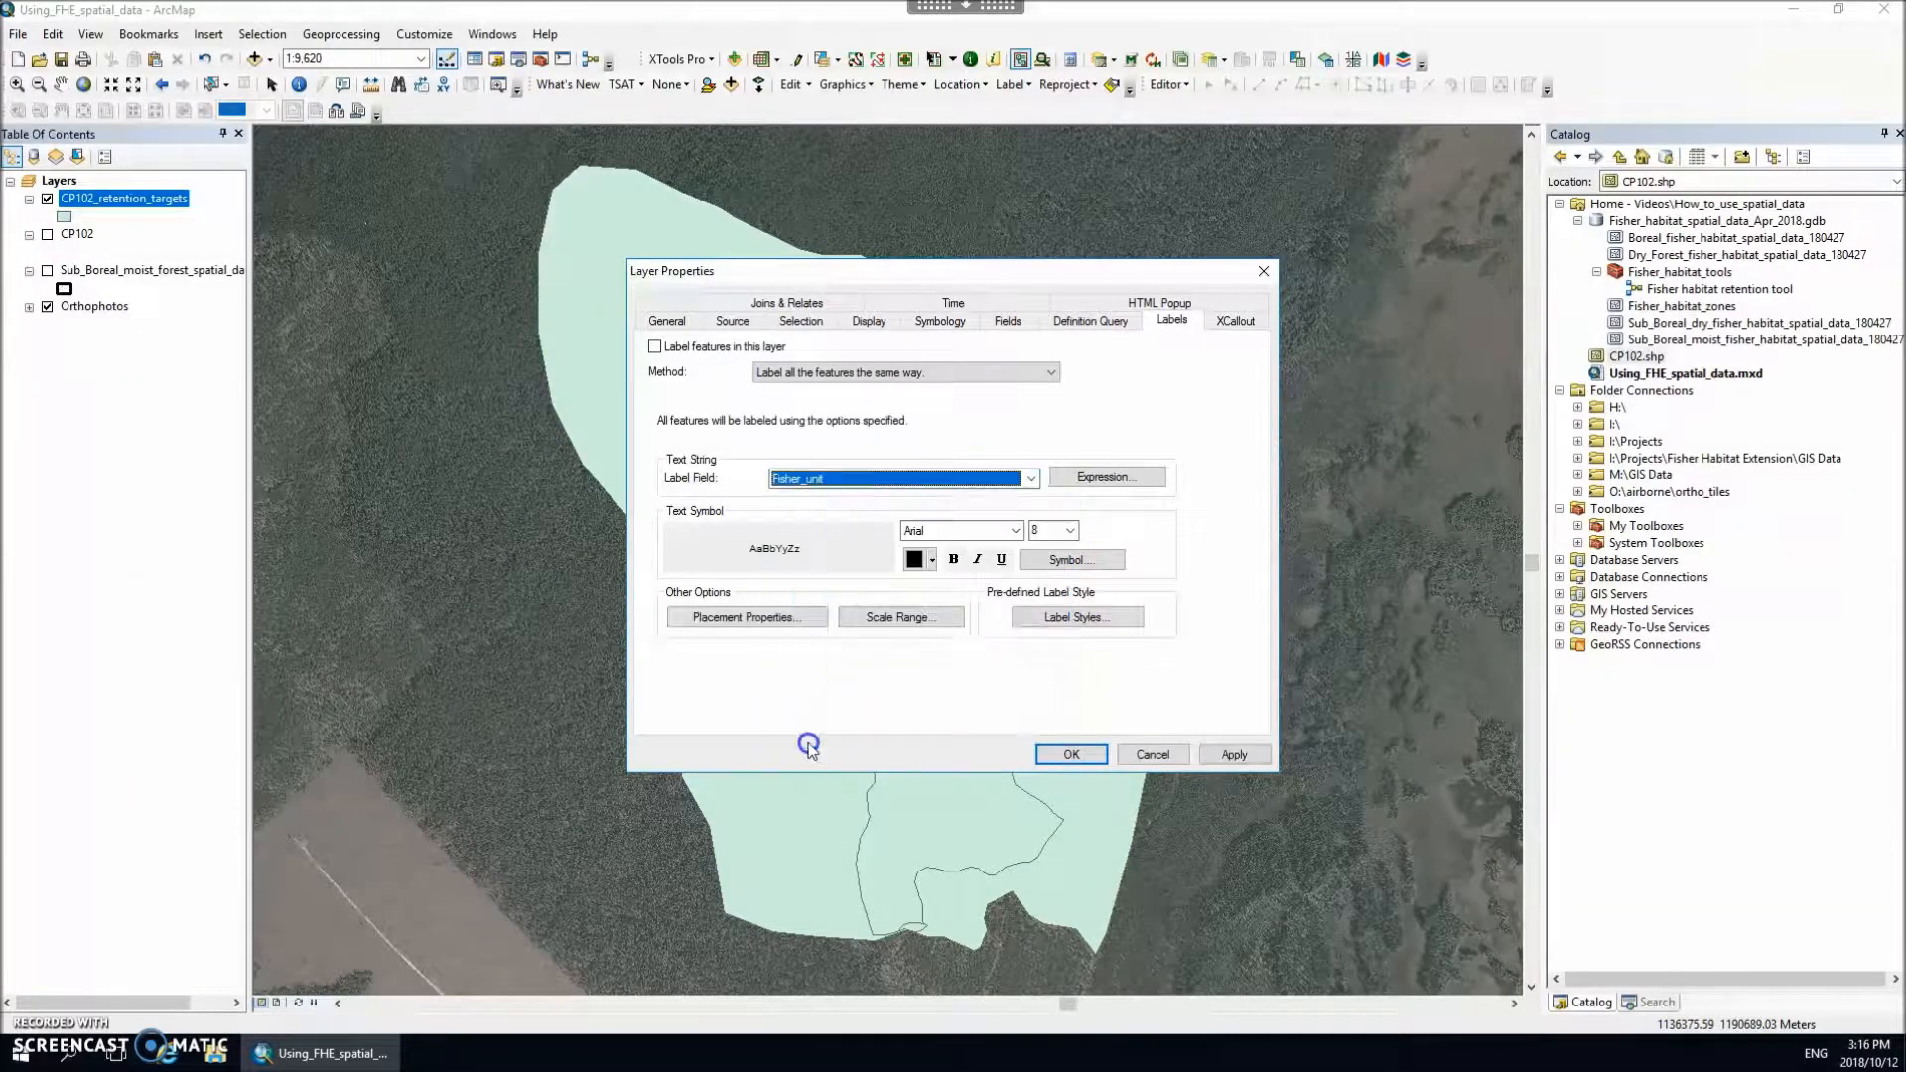
Step: Set the label font size to 12, apply the layer properties and turn on labels for CP102_retention_targets
{"action": "left_click", "coordinate": [1070, 532]}
{"action": "left_click", "coordinate": [1070, 532]}
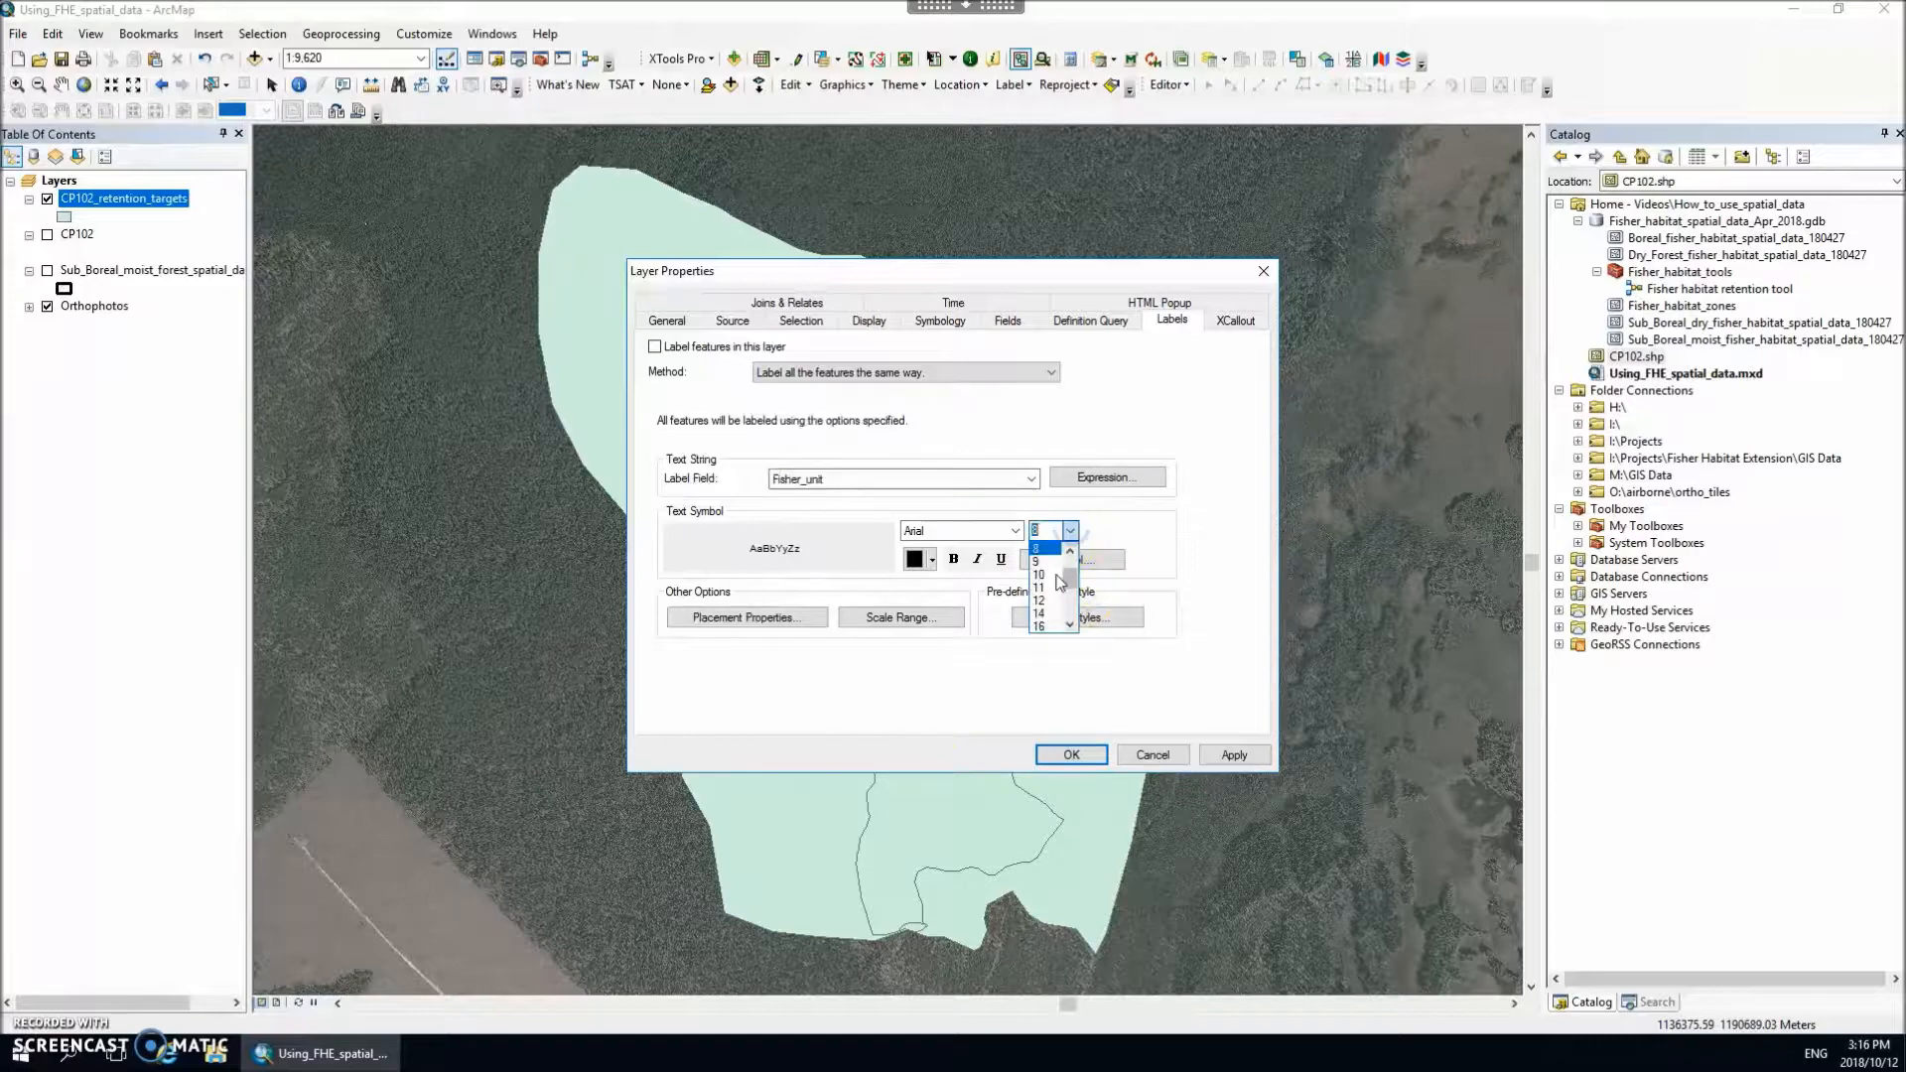
{"action": "left_click", "coordinate": [1043, 605]}
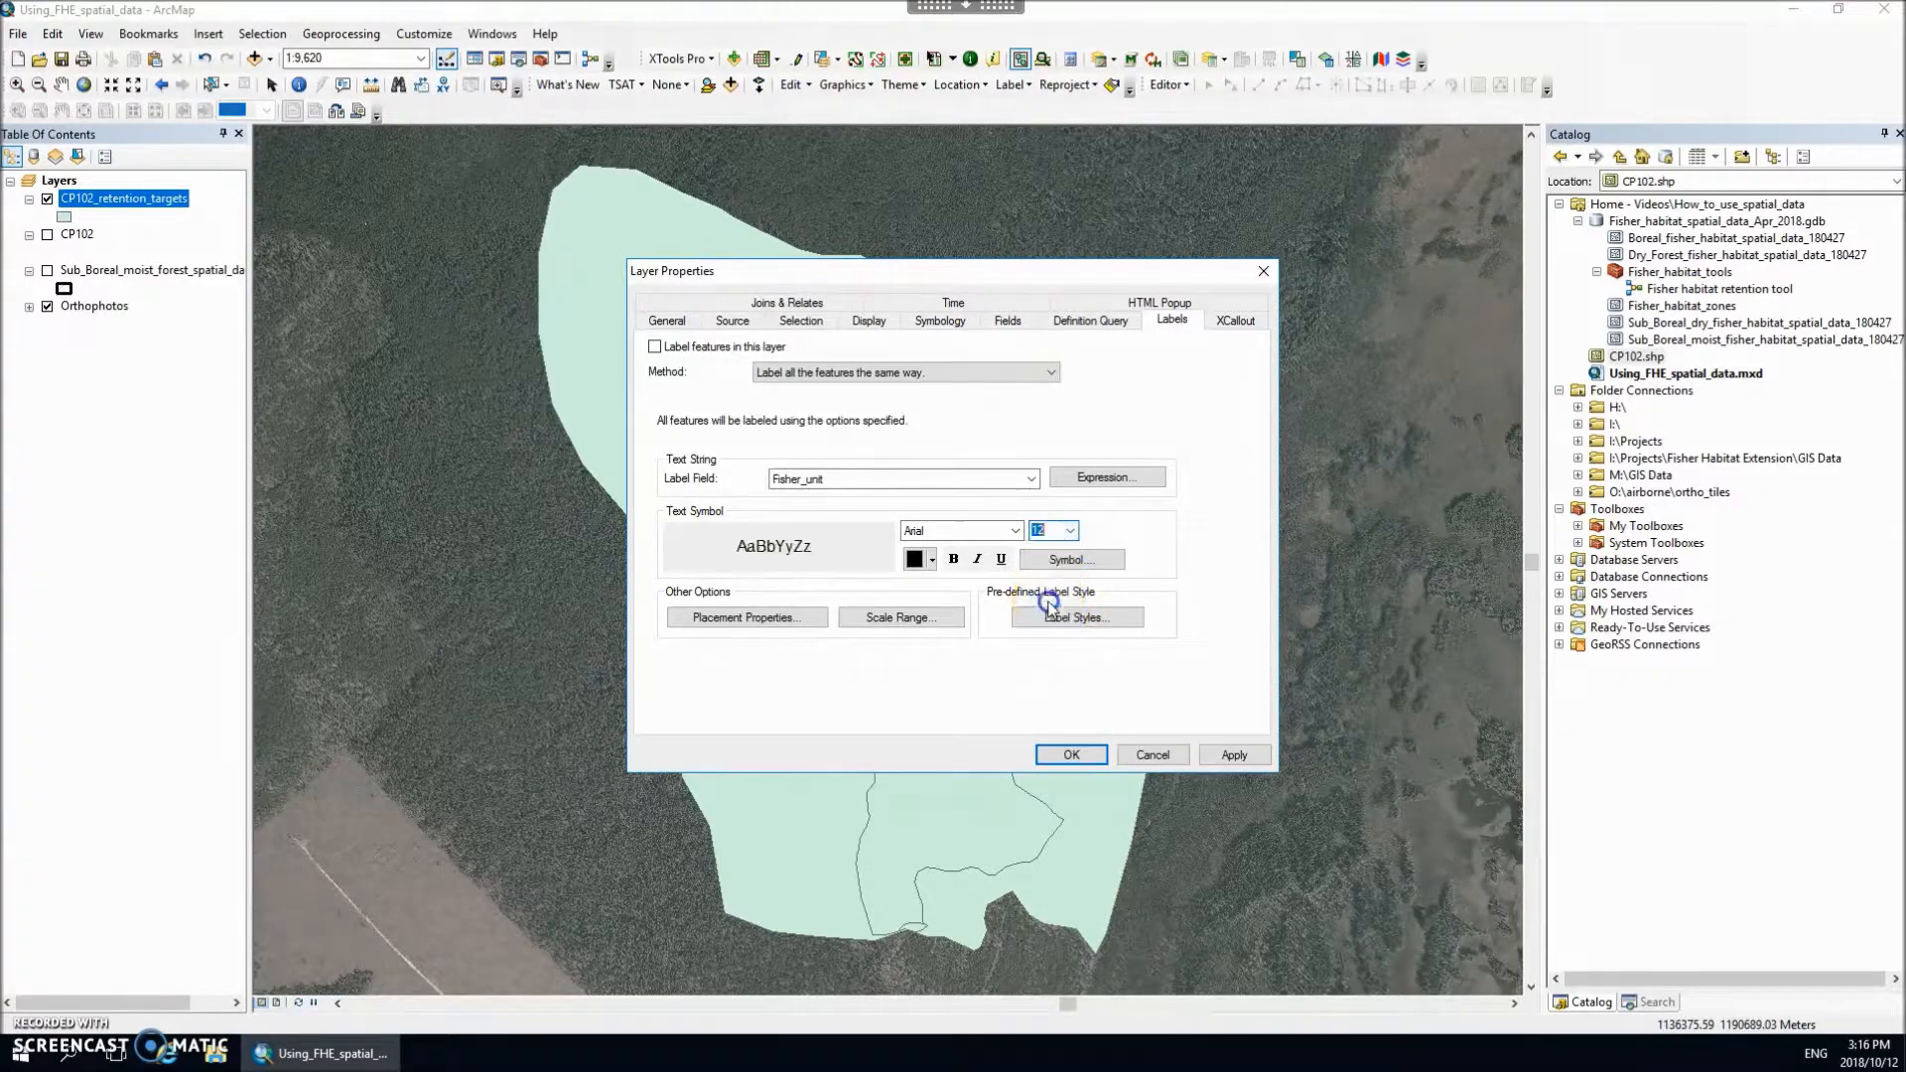
{"action": "left_click", "coordinate": [1071, 754]}
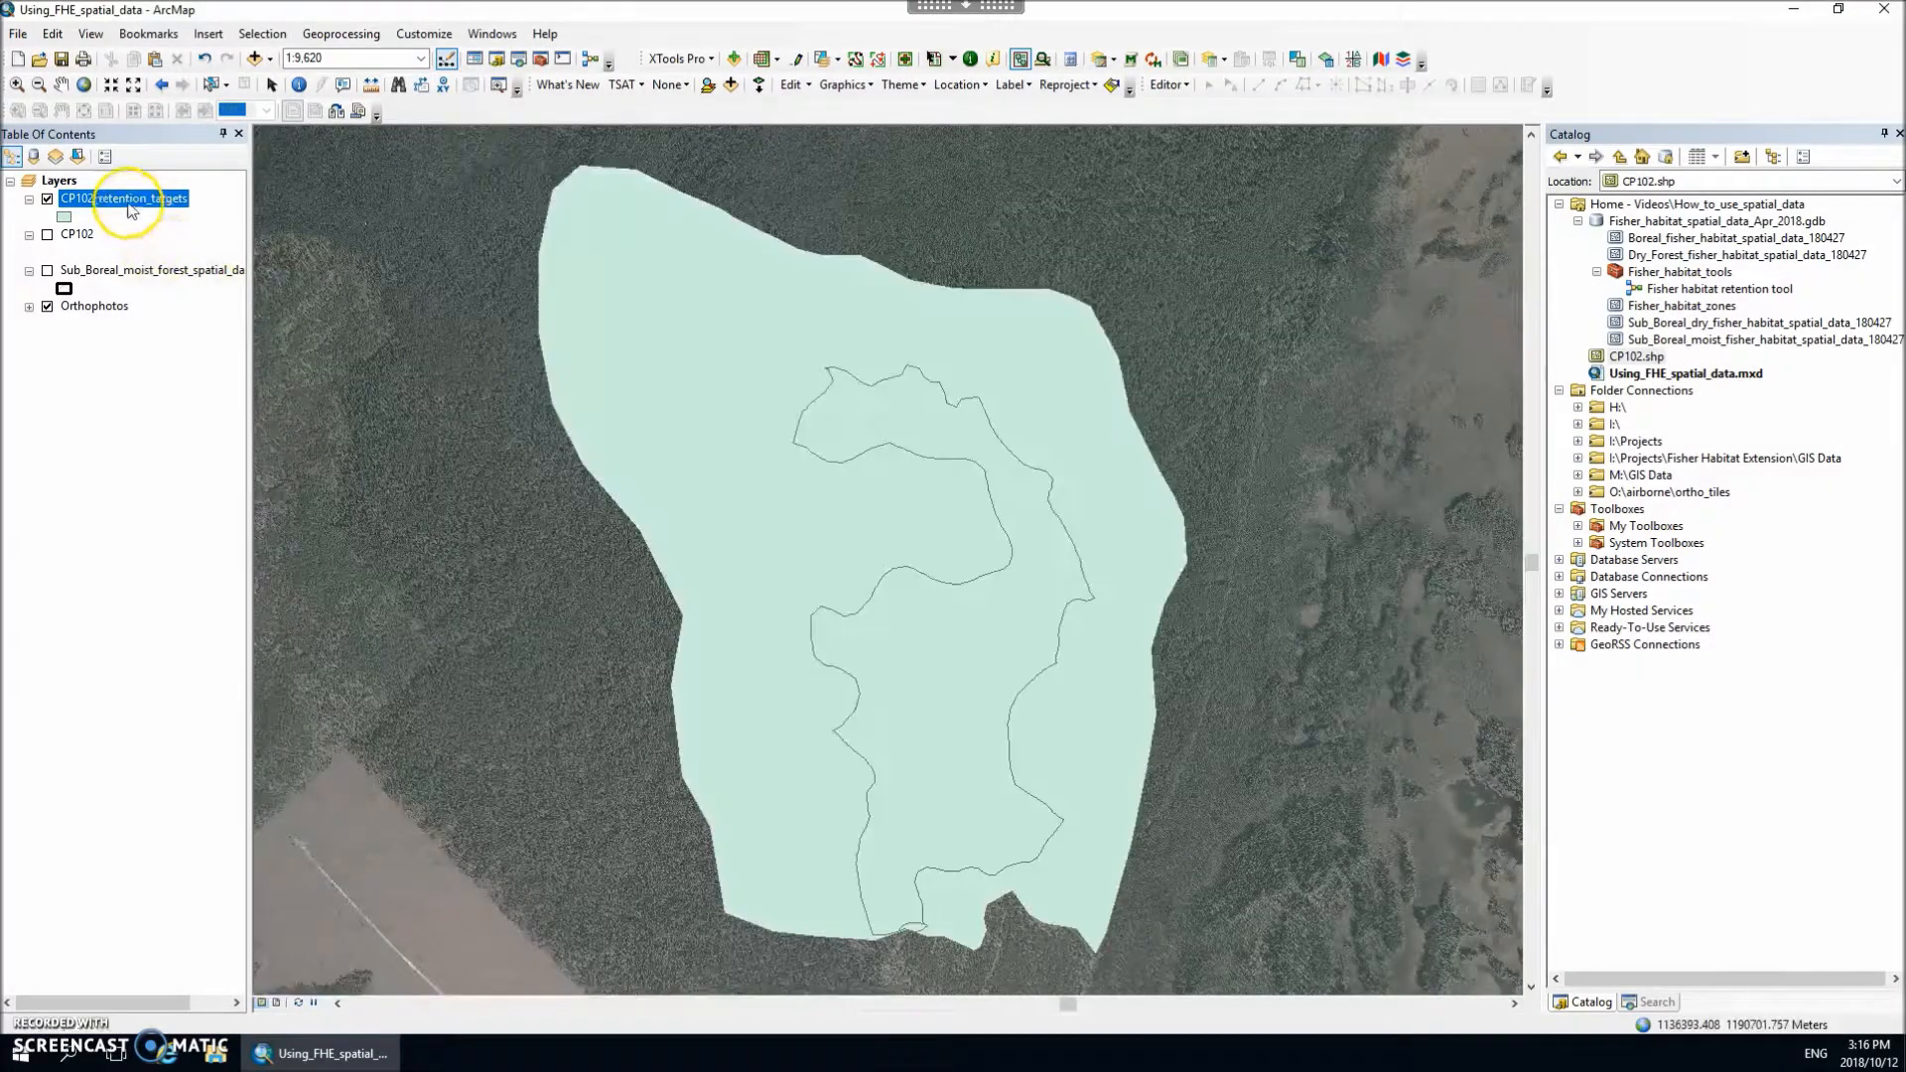
{"action": "right_click", "coordinate": [127, 198]}
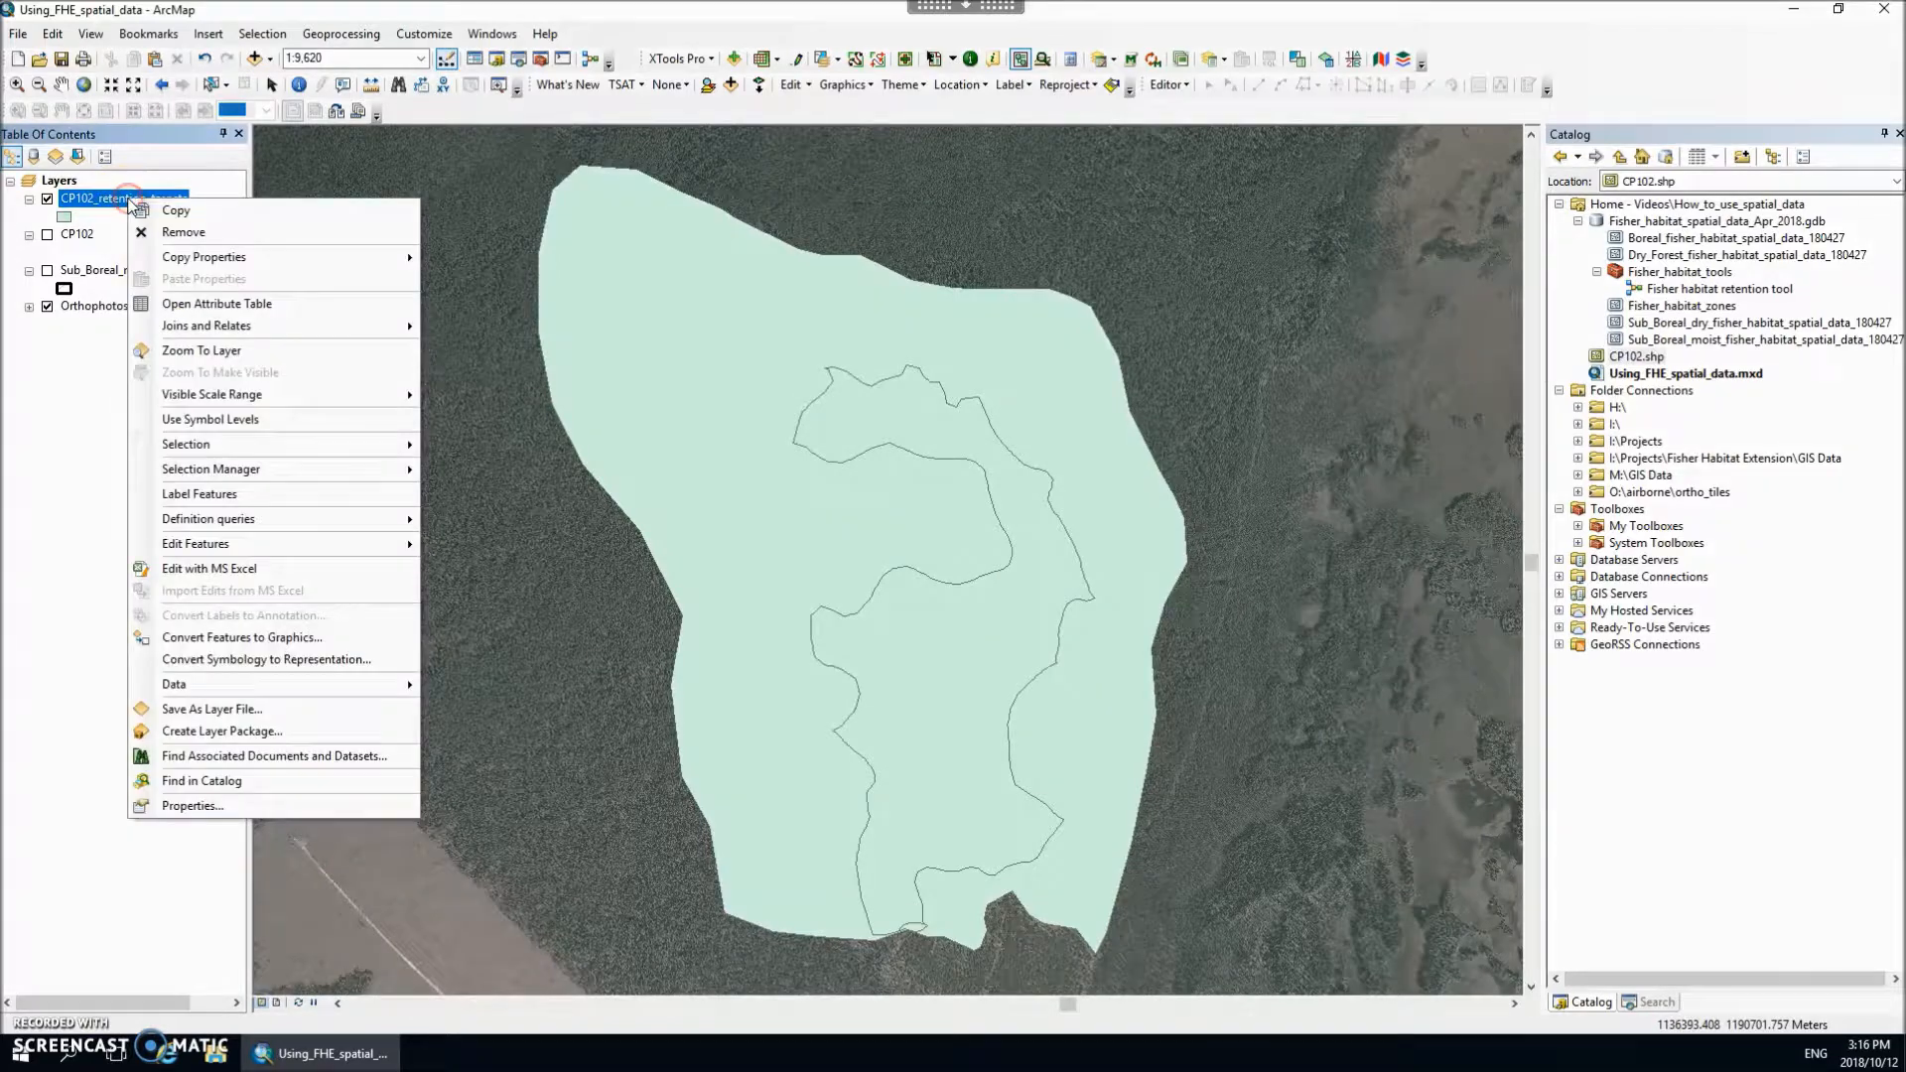
{"action": "left_click", "coordinate": [184, 496]}
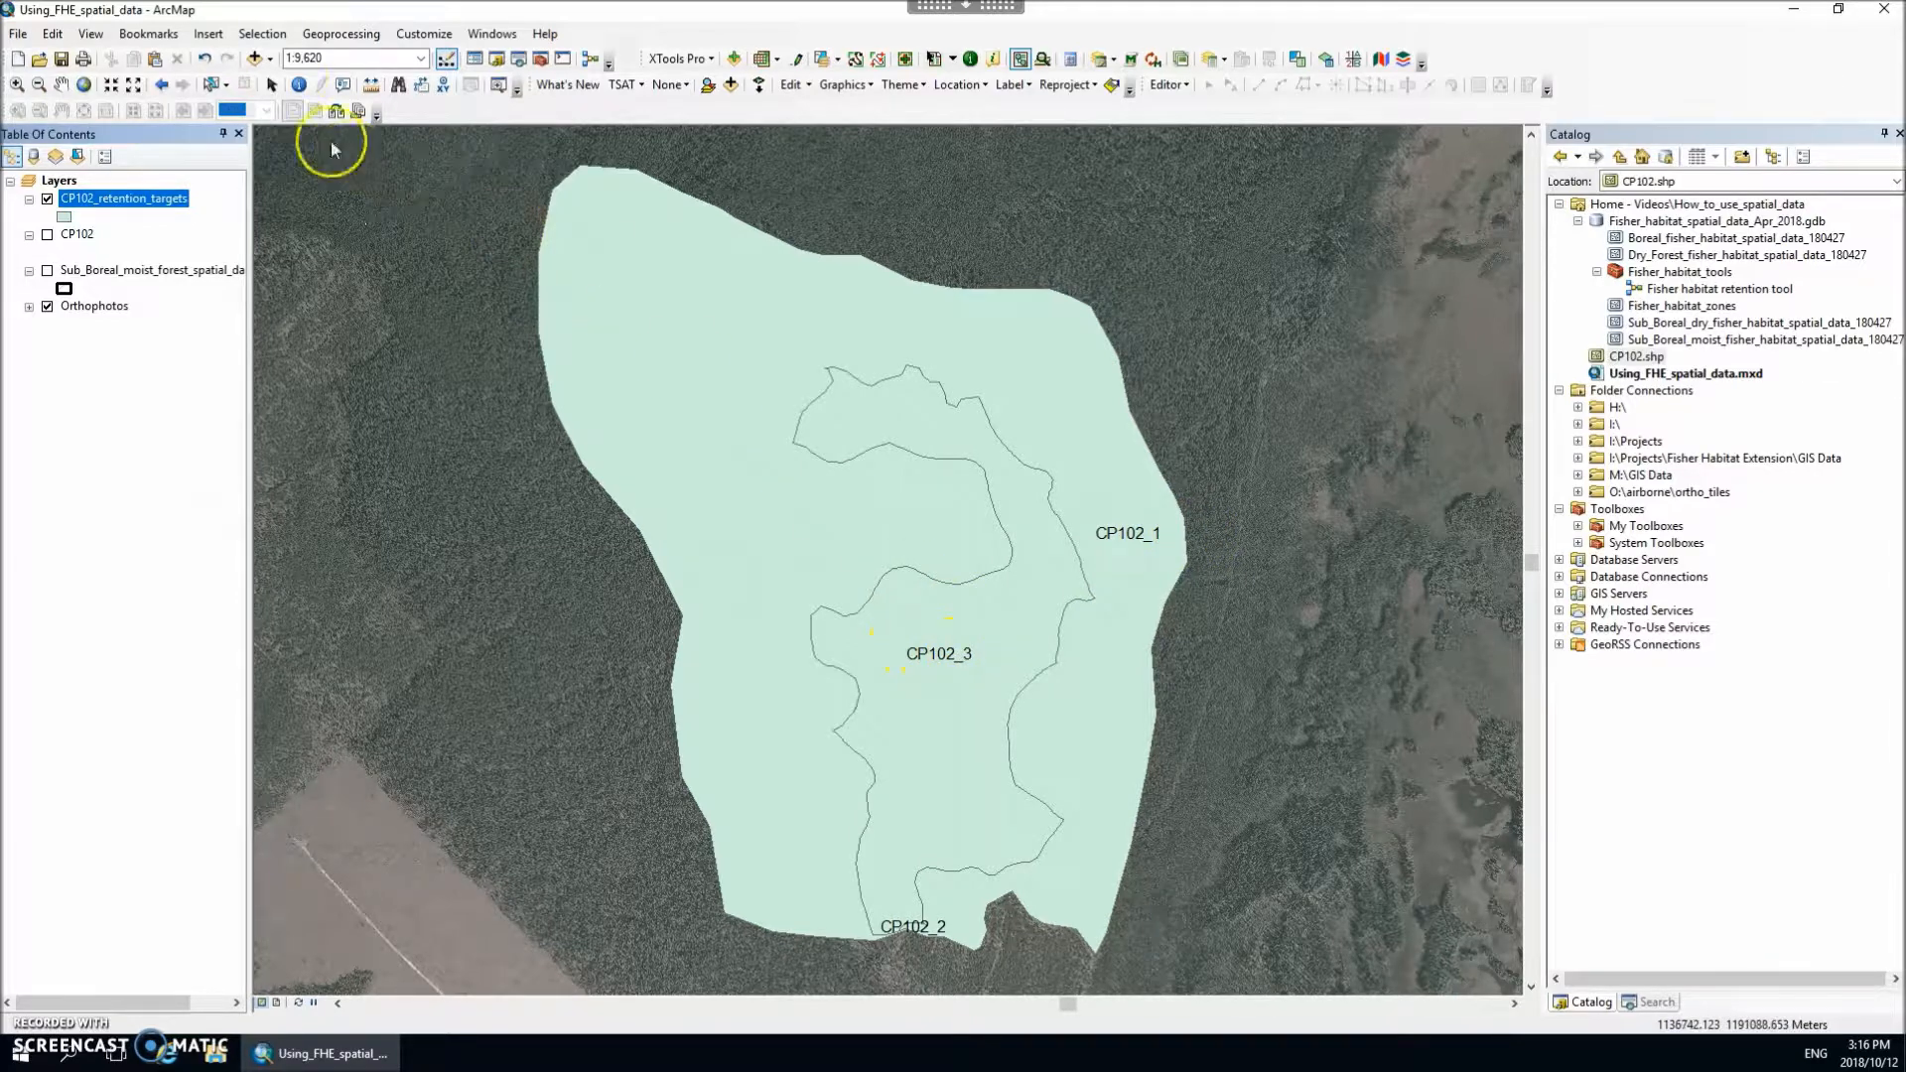
Step: Open the HTML popup for unit CP102_1, widen it, examine the denning, broom, cavity and CWD resting retention targets, then close it
{"action": "left_click", "coordinate": [343, 87]}
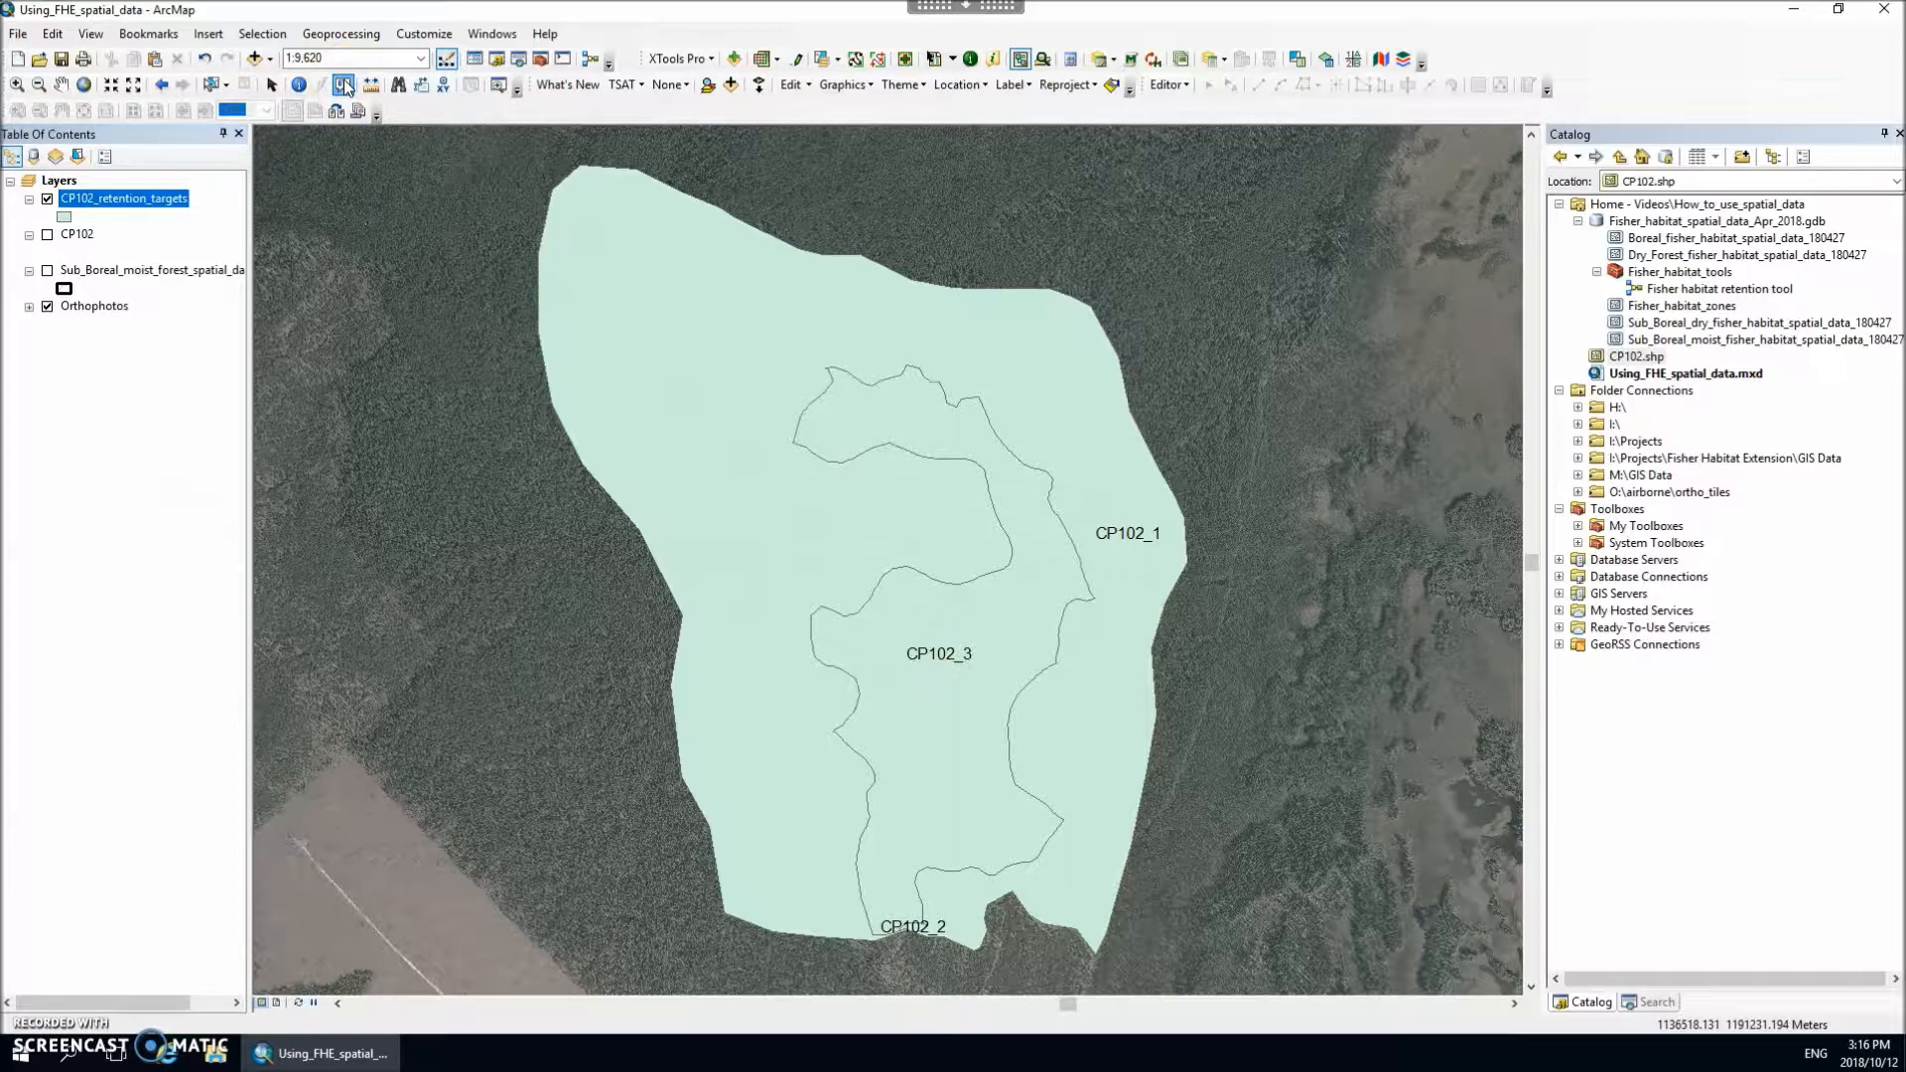
{"action": "left_click", "coordinate": [970, 516]}
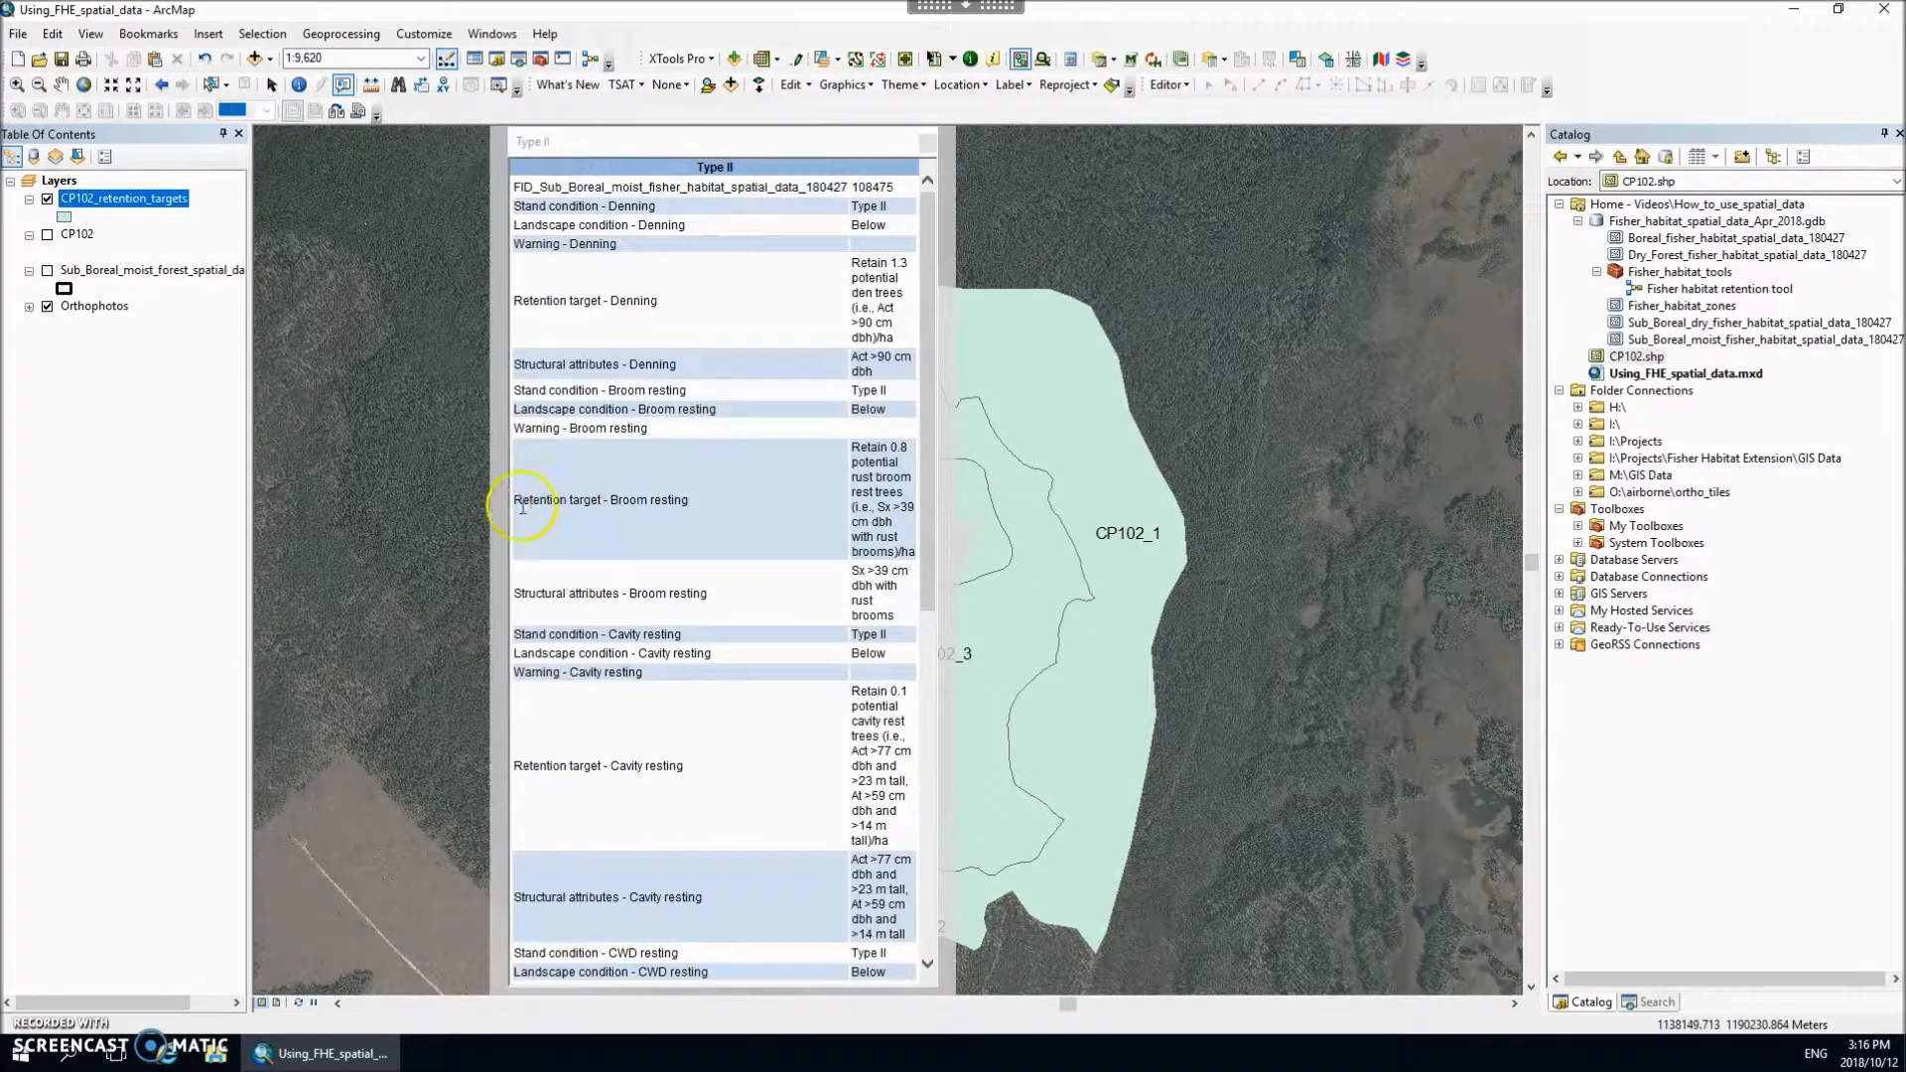
{"action": "left_click_drag", "start_coordinate": [503, 522], "coordinate": [251, 510]}
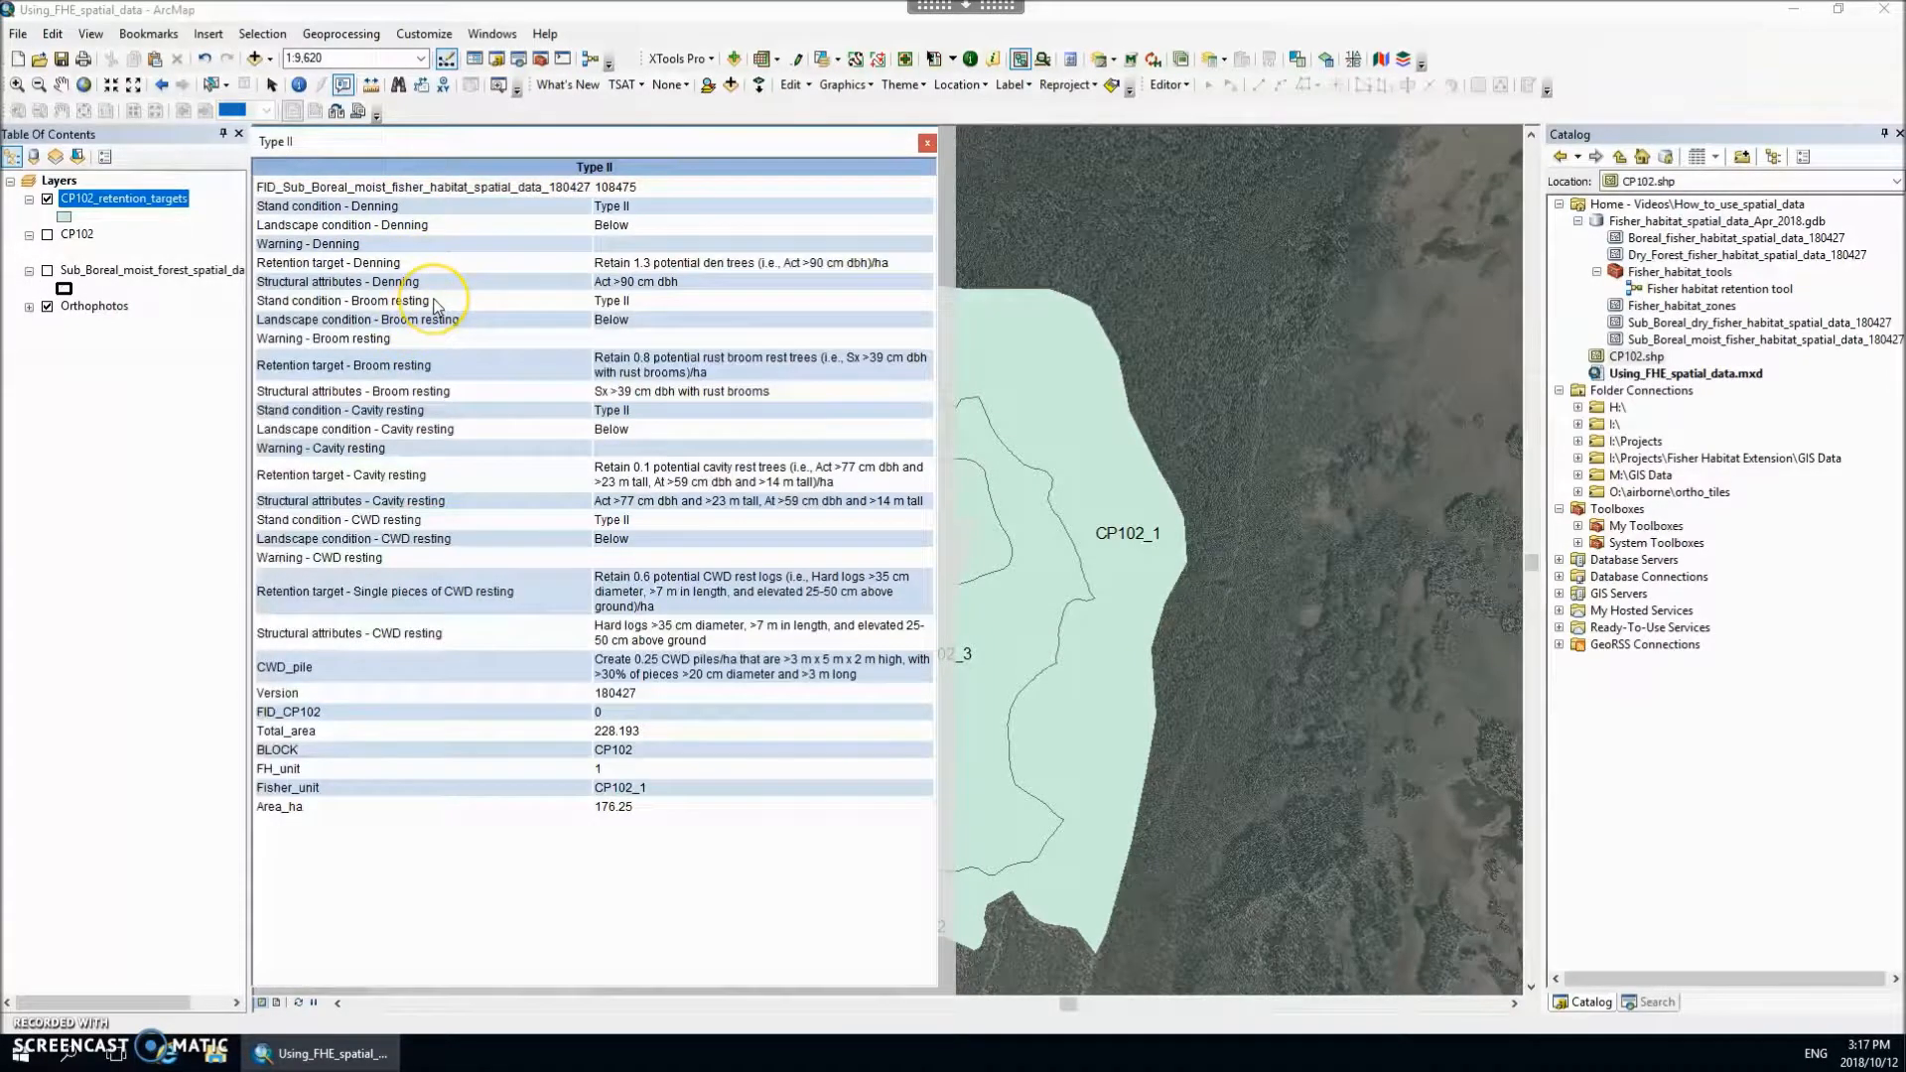
{"action": "left_click_drag", "start_coordinate": [427, 263], "coordinate": [265, 266]}
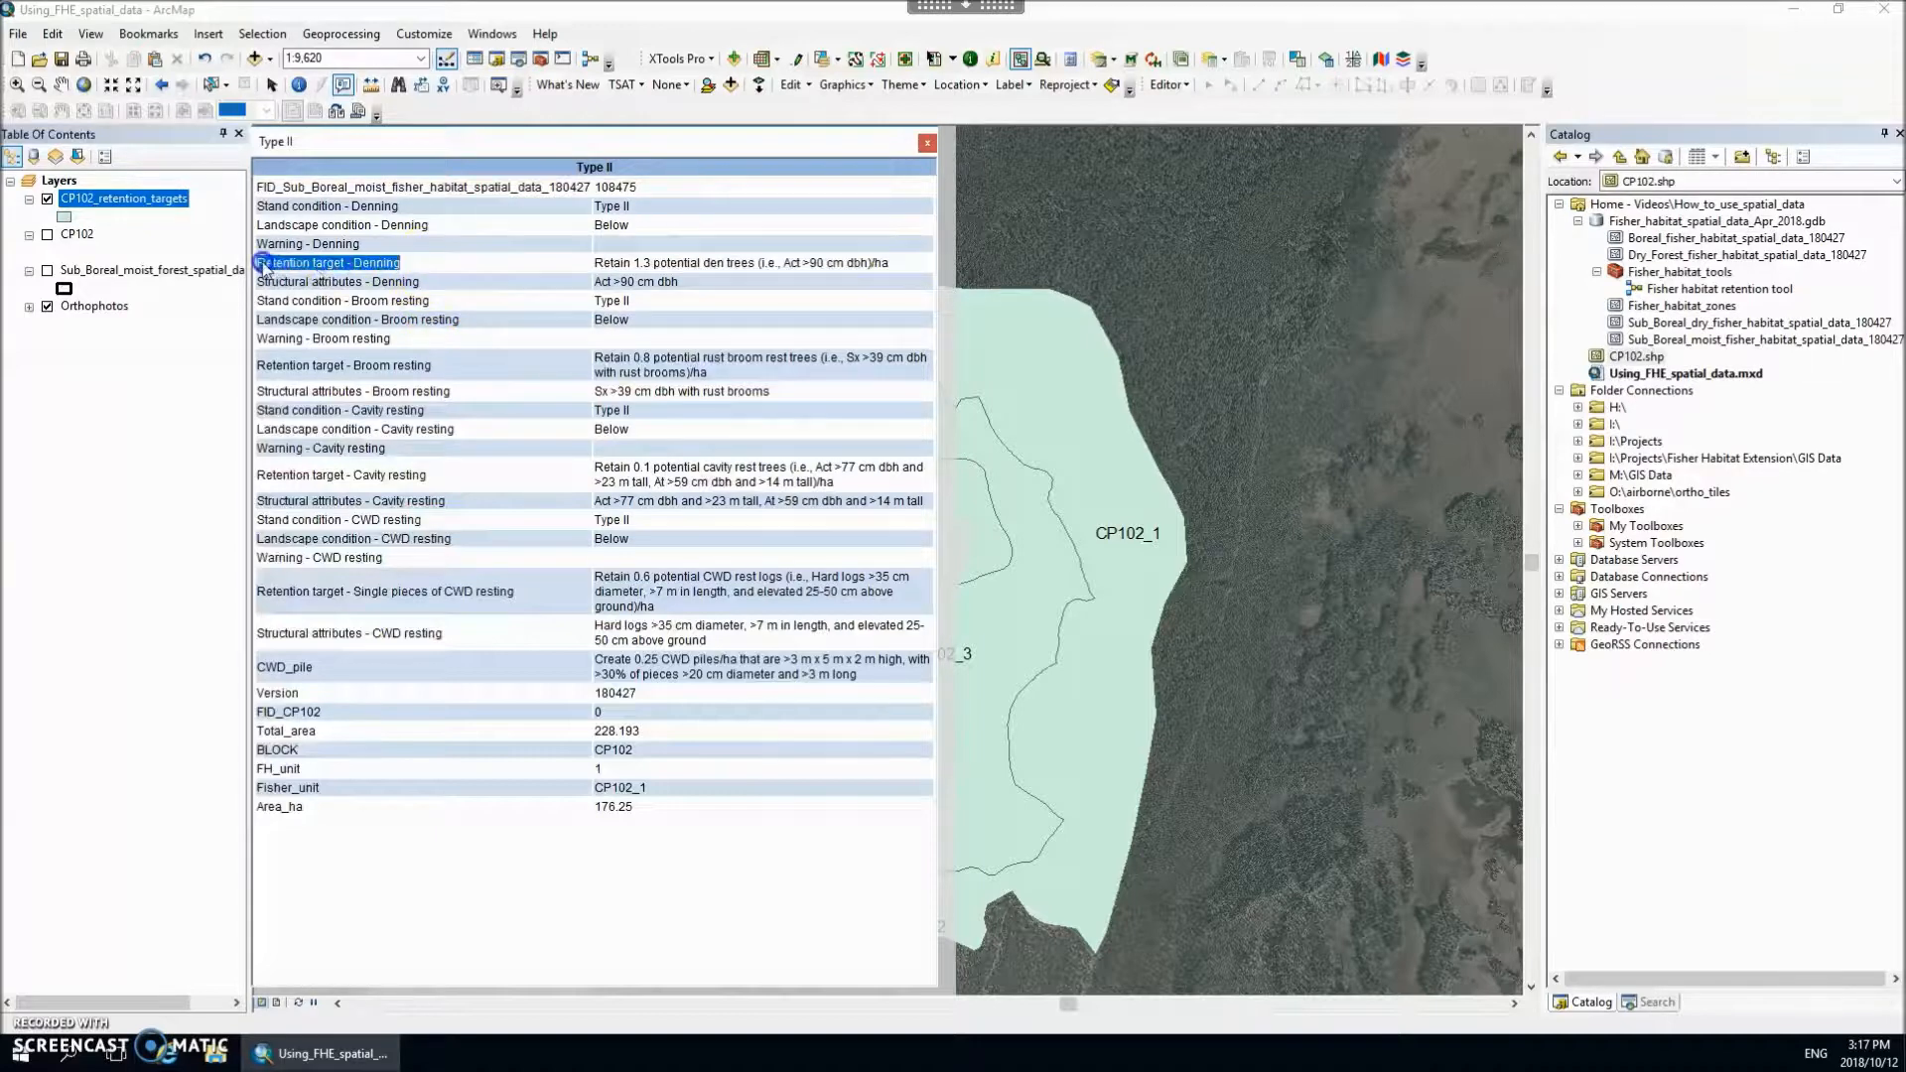
{"action": "left_click", "coordinate": [453, 364]}
{"action": "left_click_drag", "start_coordinate": [453, 364], "coordinate": [254, 366]}
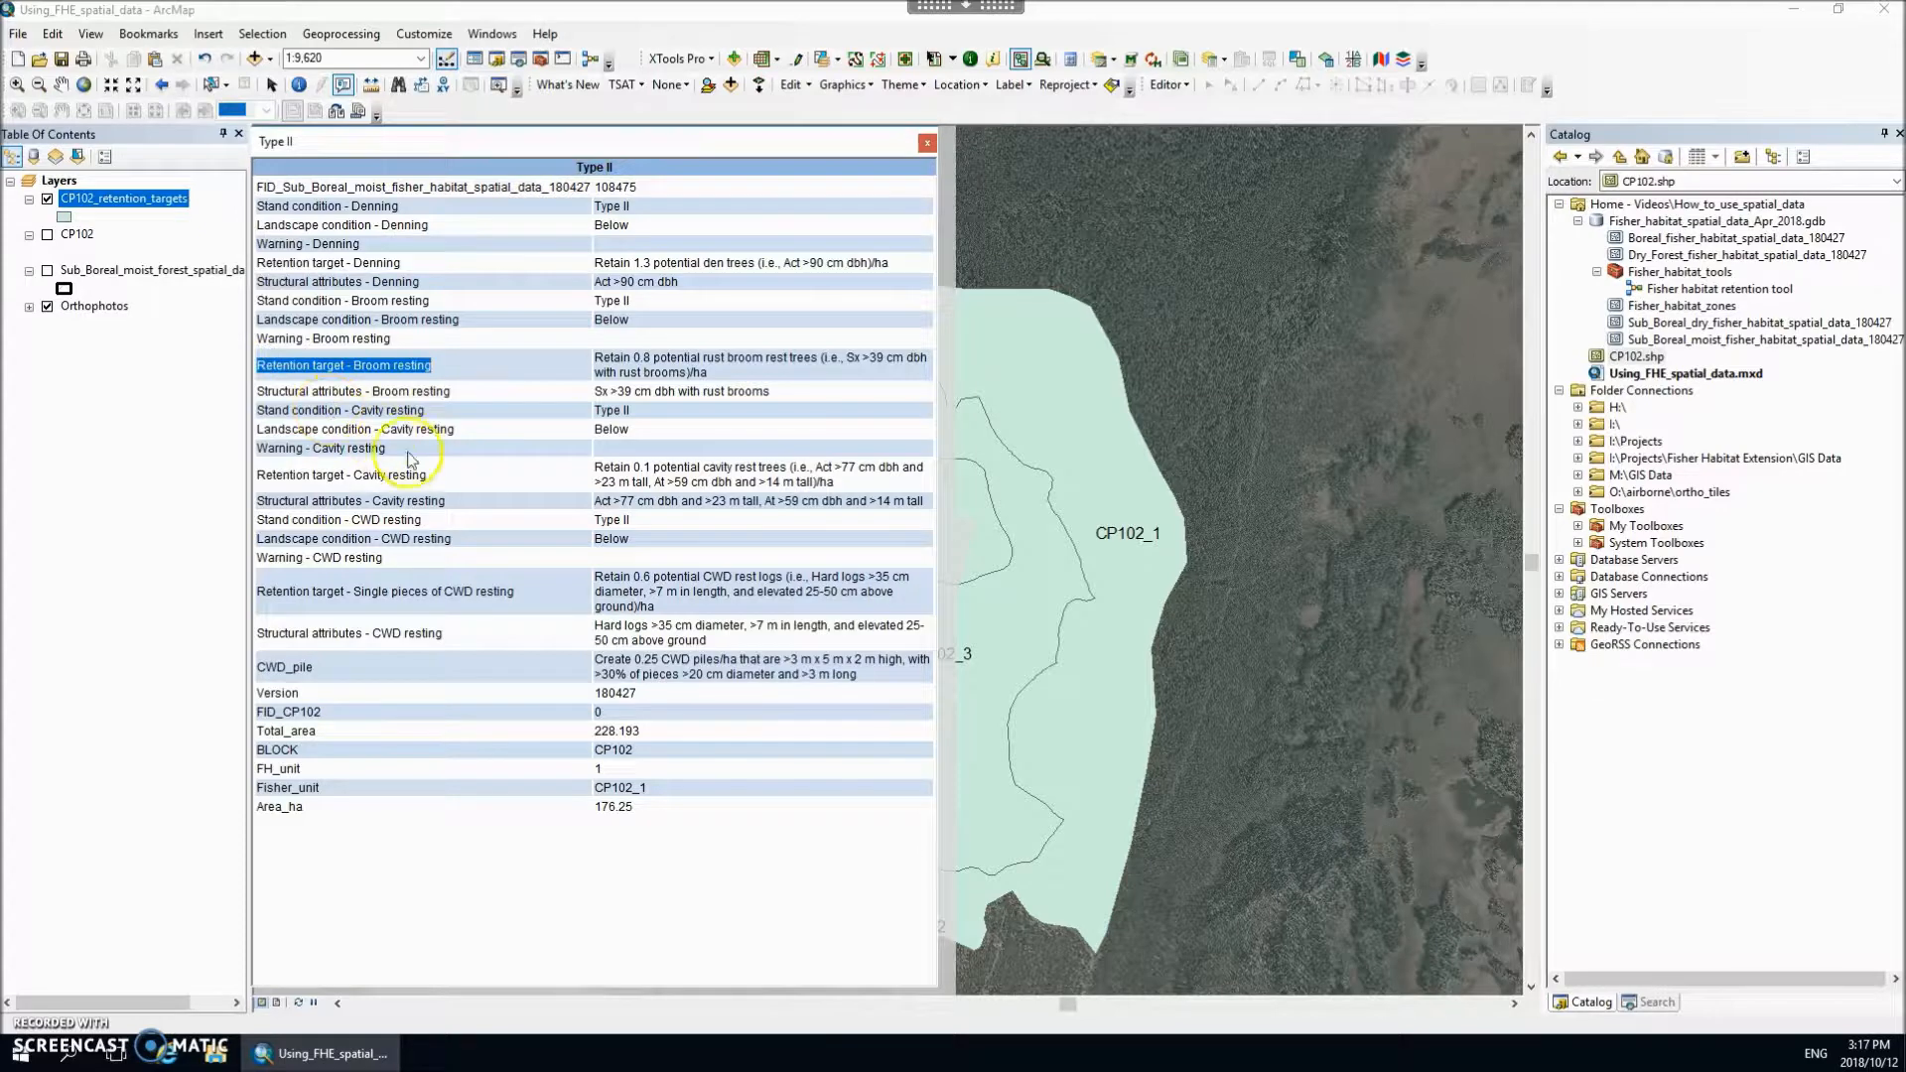
{"action": "left_click_drag", "start_coordinate": [440, 476], "coordinate": [274, 478]}
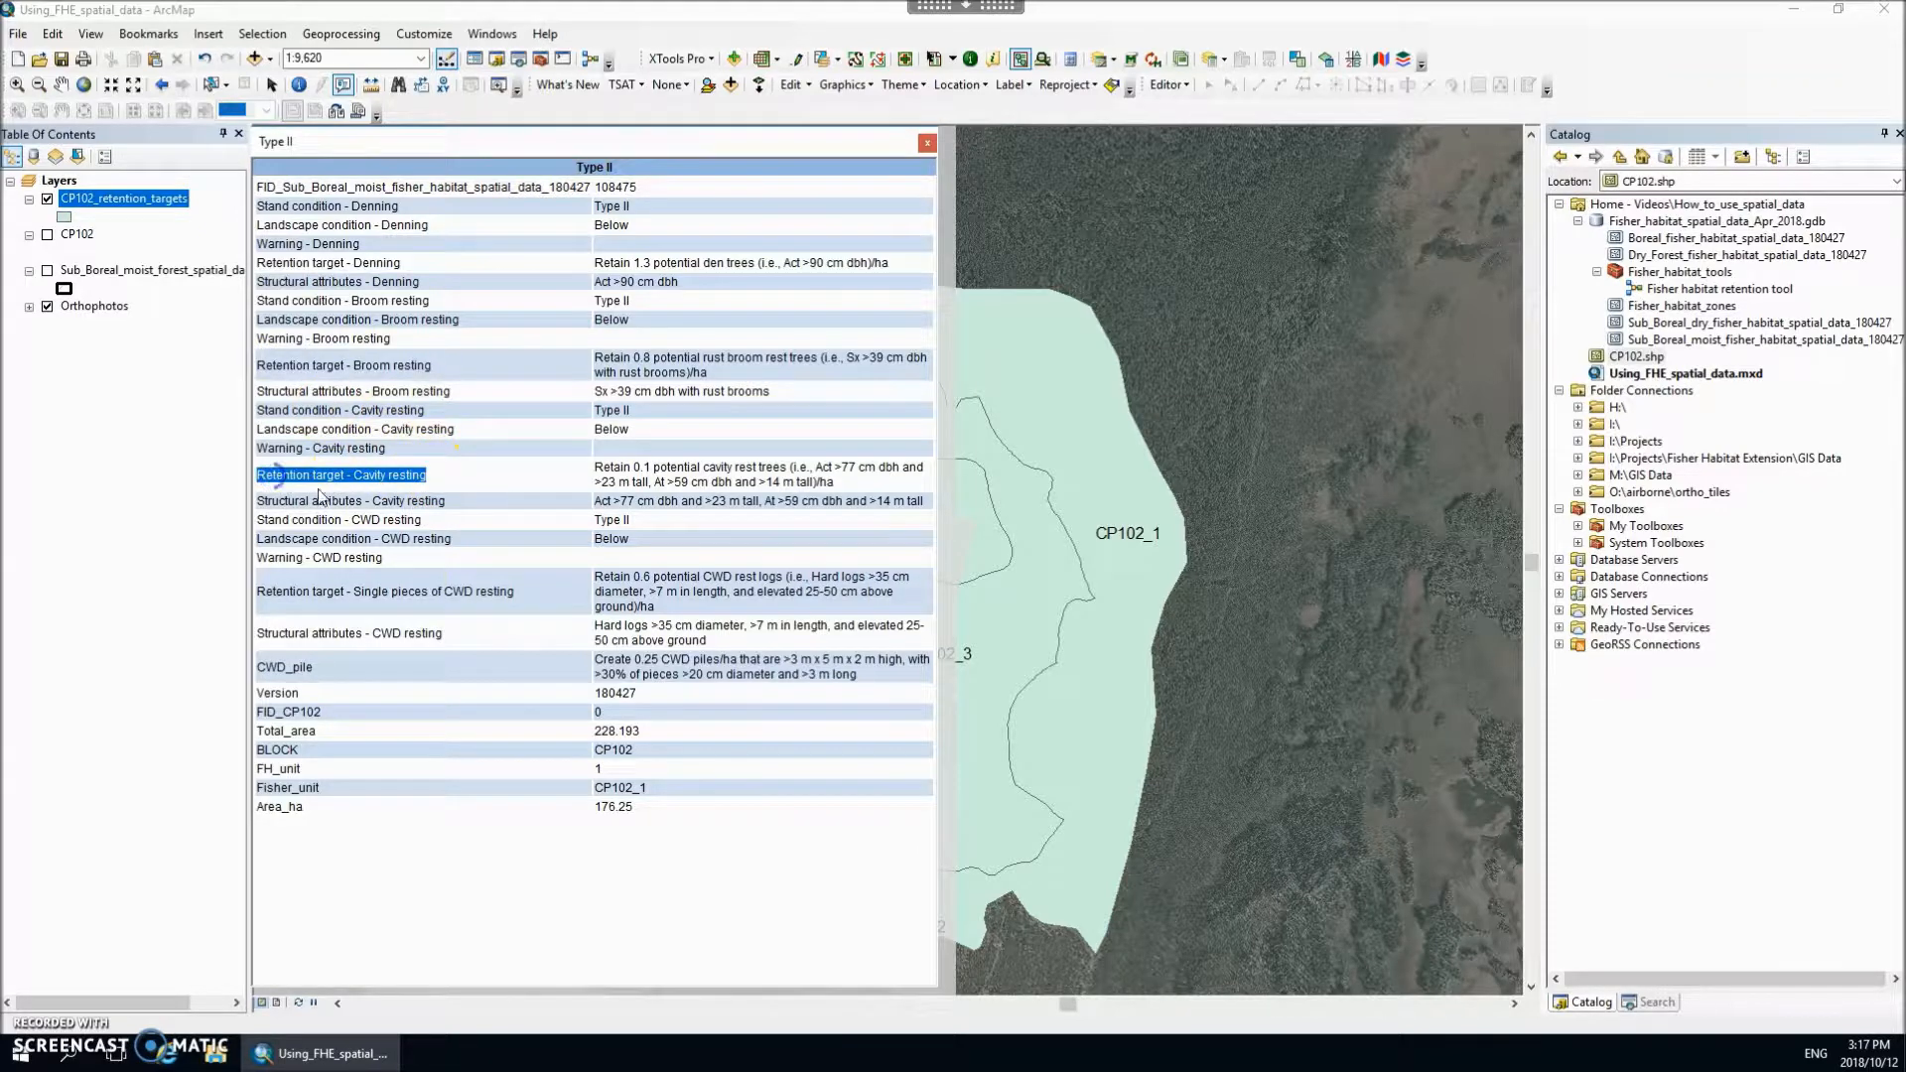
{"action": "left_click_drag", "start_coordinate": [514, 592], "coordinate": [268, 594]}
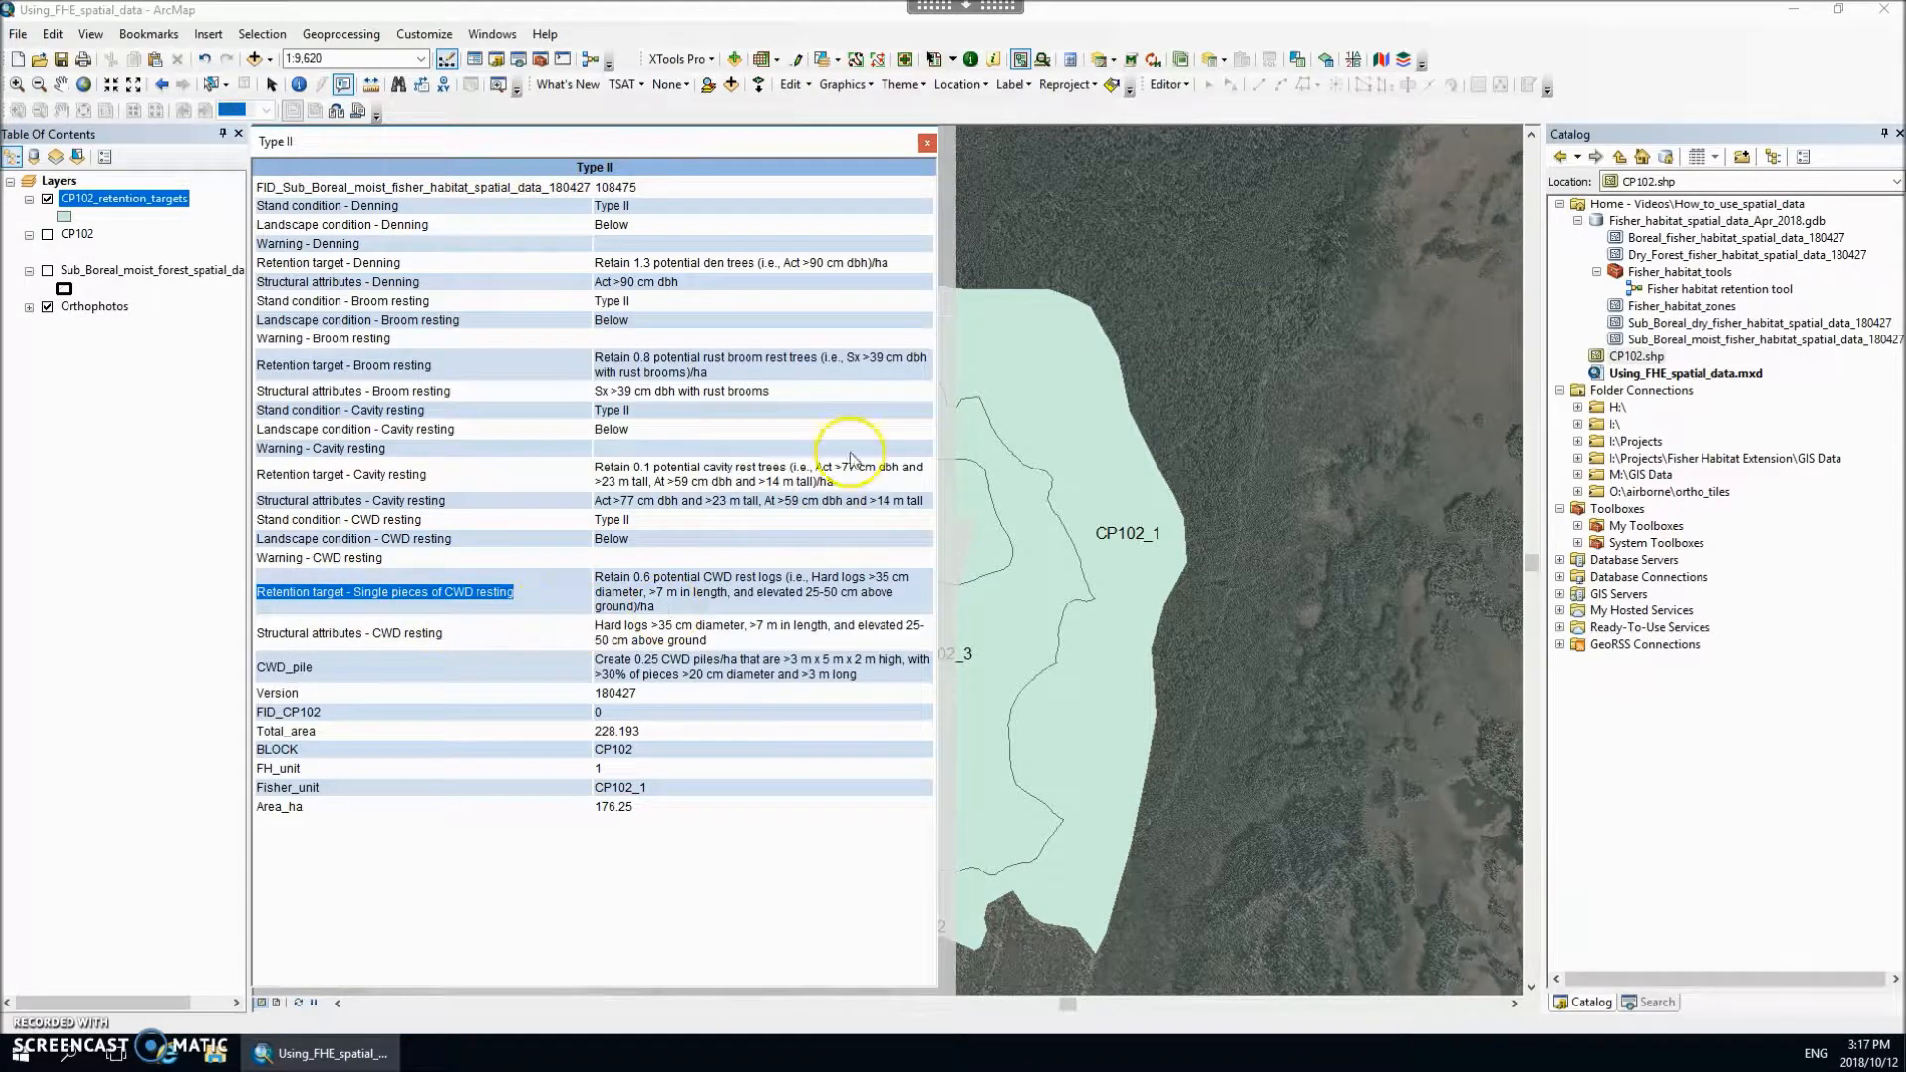
{"action": "left_click", "coordinate": [926, 143]}
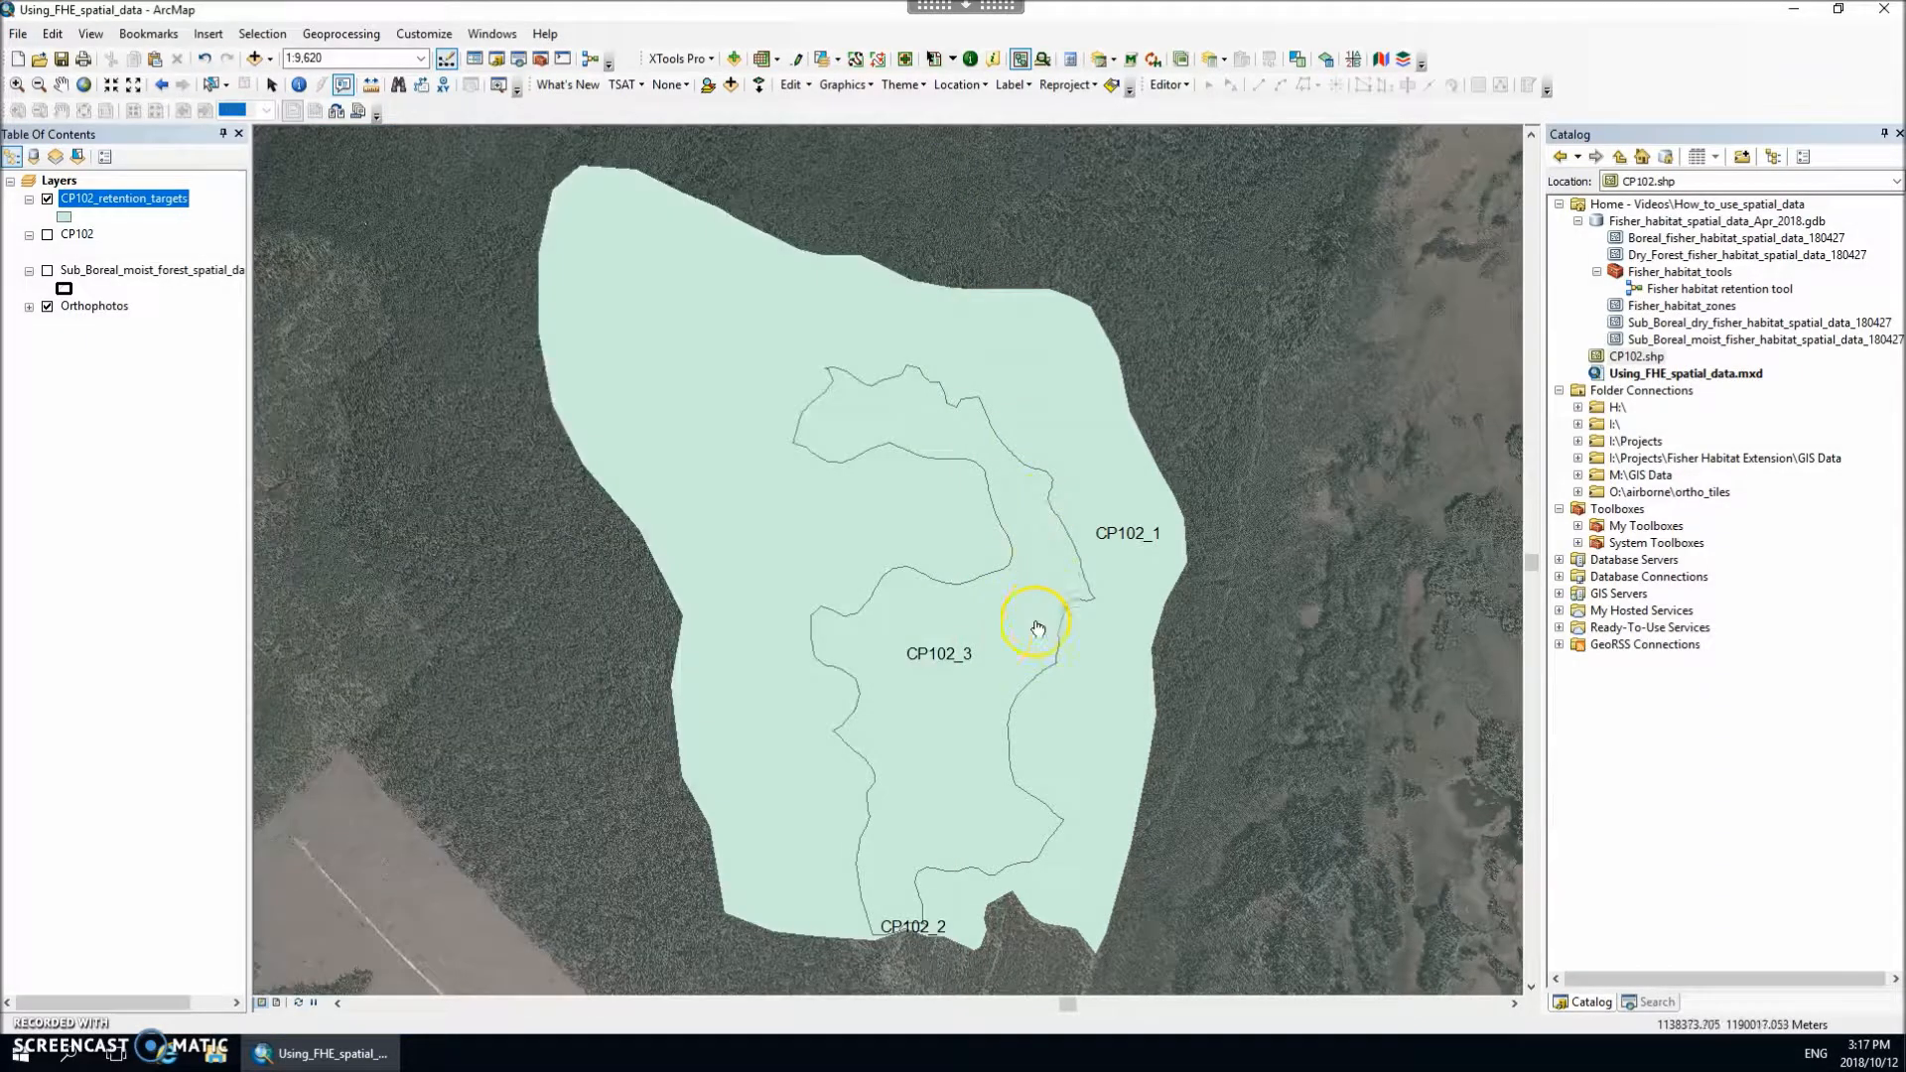
Step: Open the HTML popup for unit CP102_3, widen it and examine the broom resting warning and the CWD resting stand condition and warning
{"action": "left_click", "coordinate": [867, 633]}
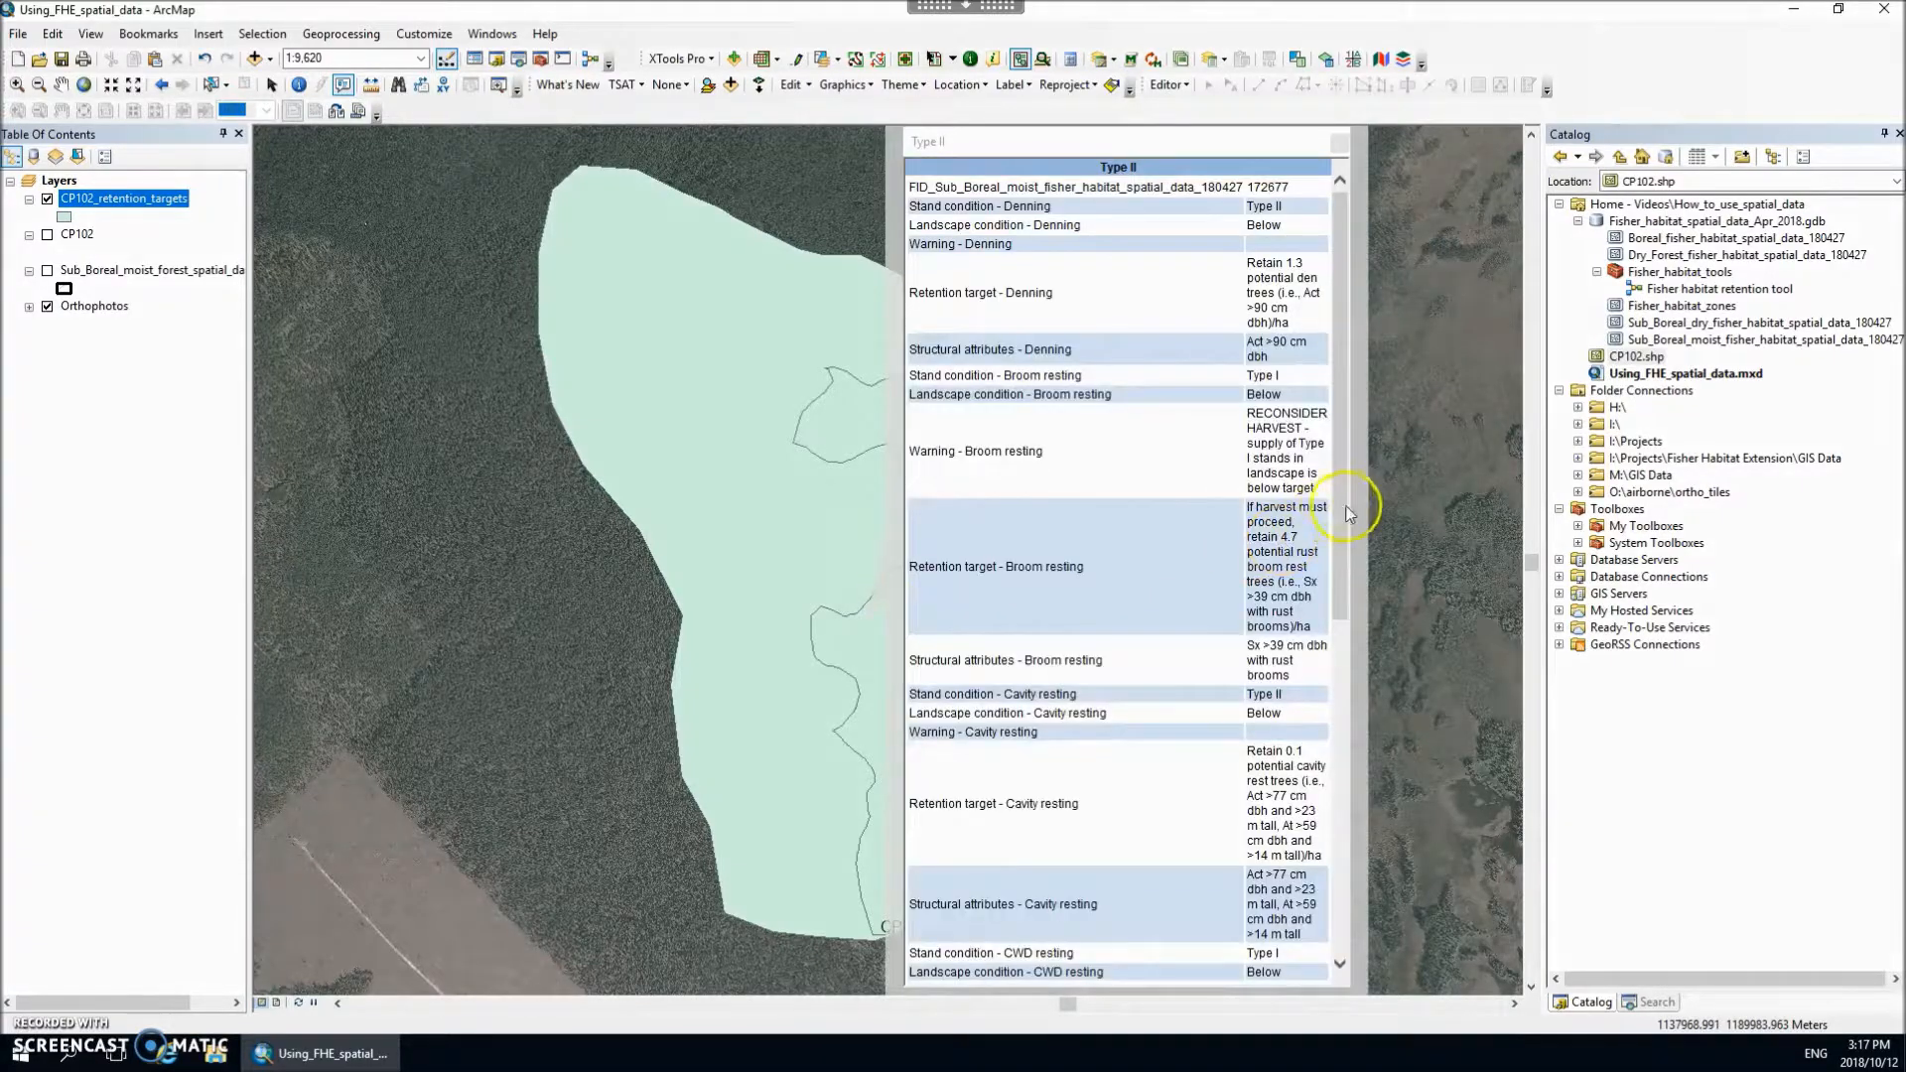
{"action": "left_click_drag", "start_coordinate": [1366, 501], "coordinate": [1700, 494]}
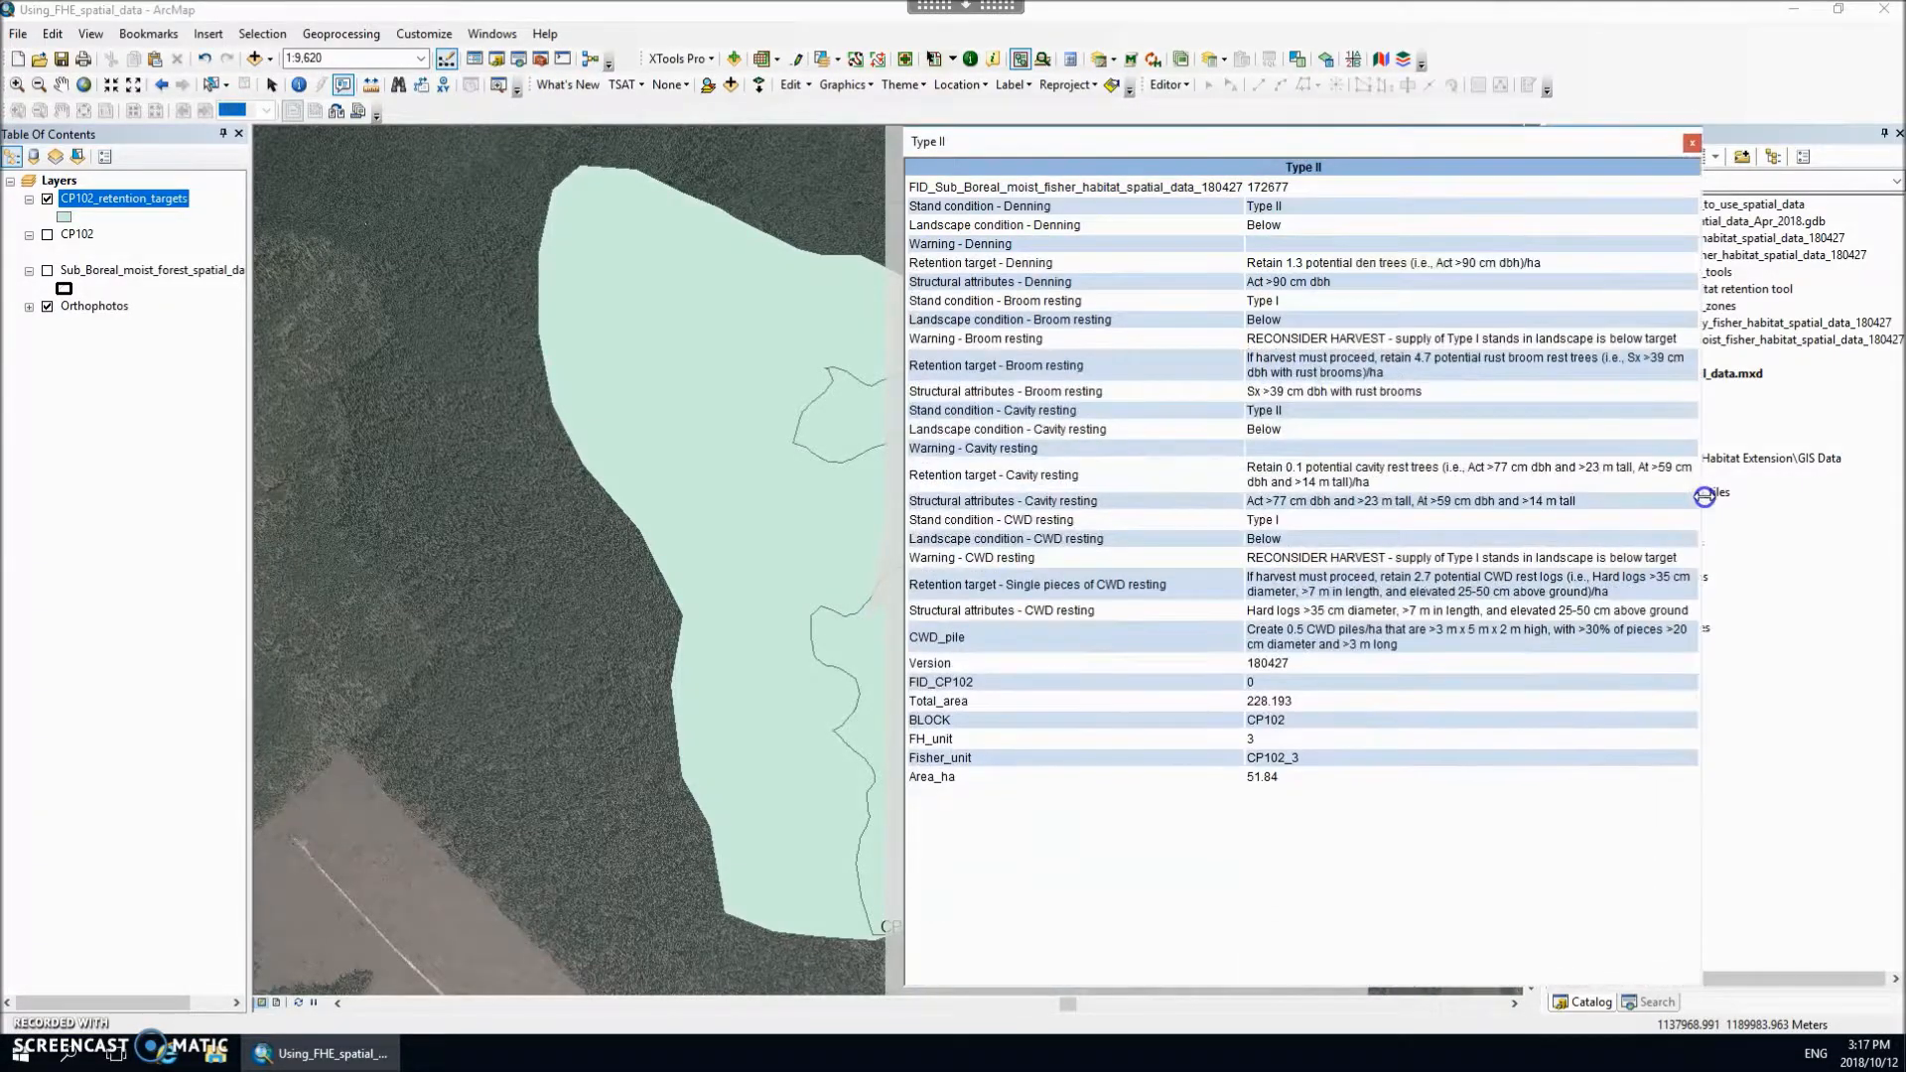
{"action": "left_click", "coordinate": [1068, 338]}
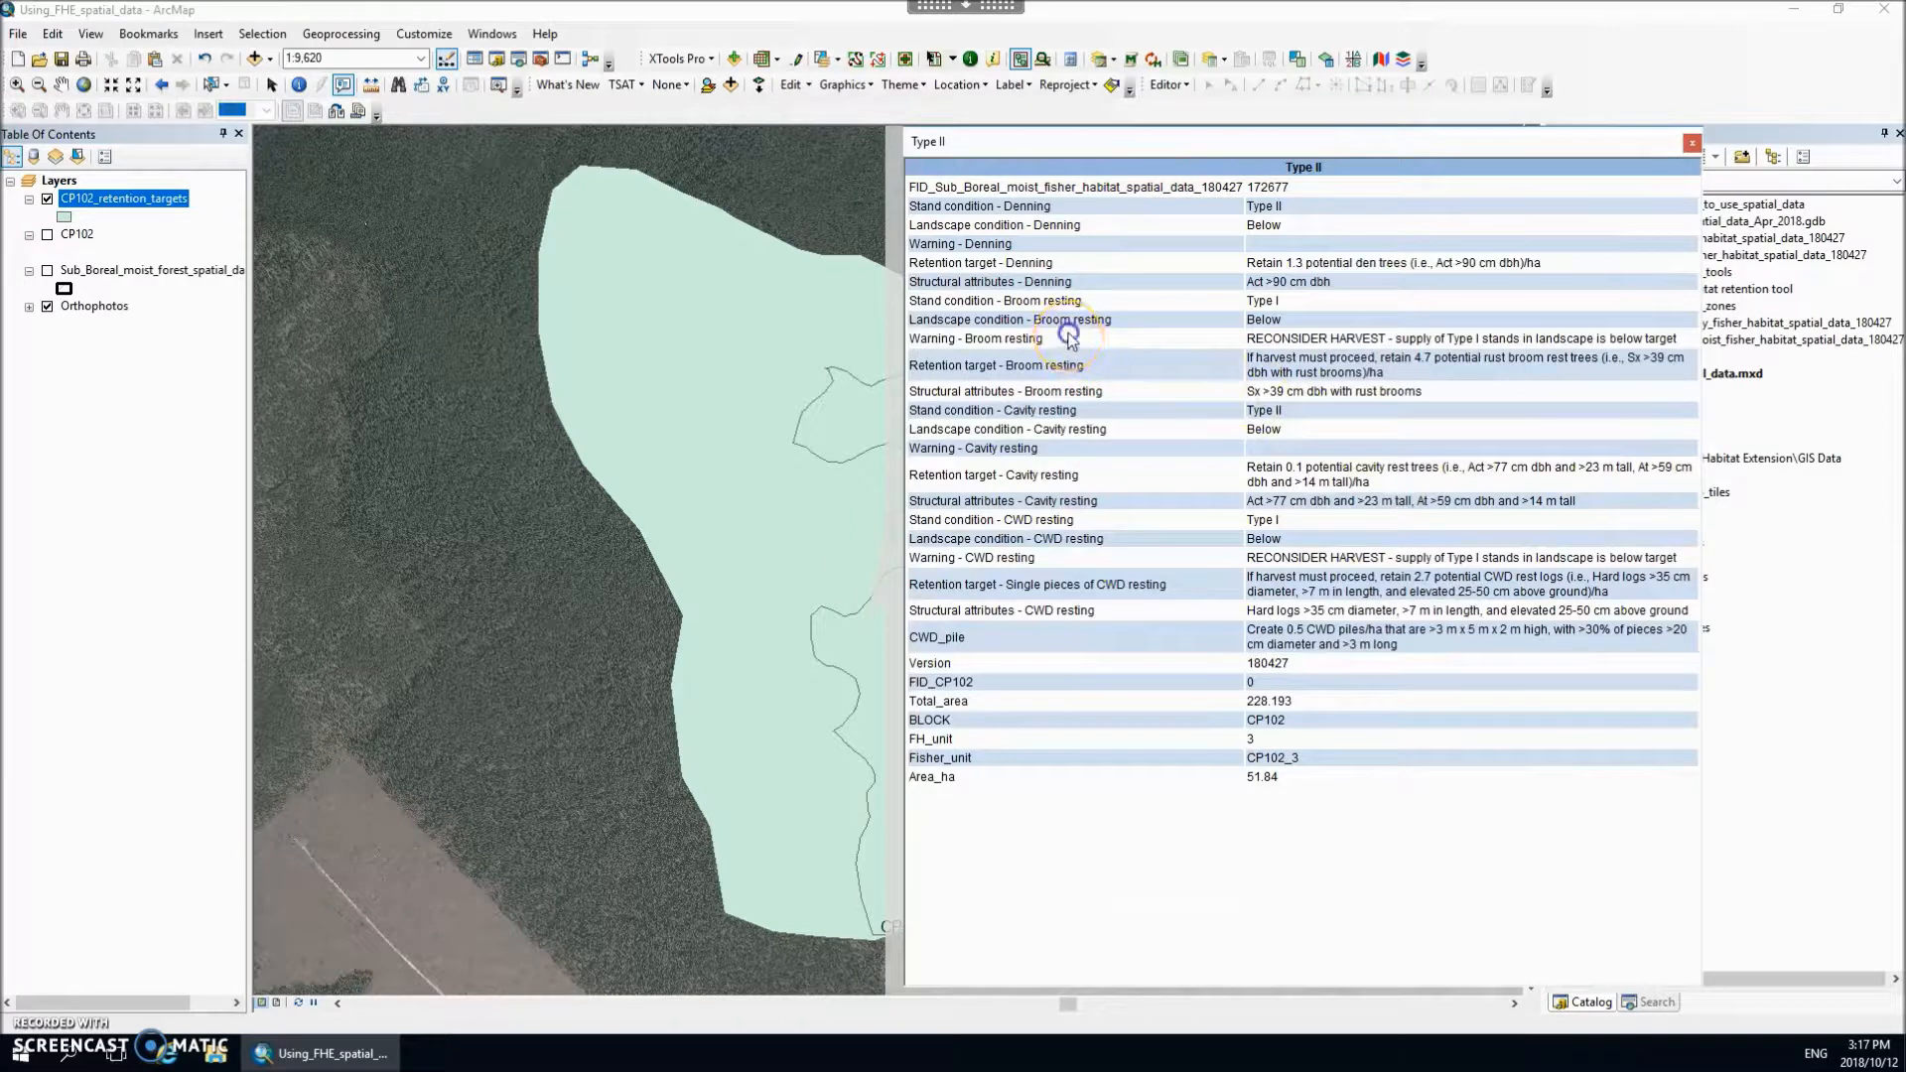
{"action": "left_click_drag", "start_coordinate": [1068, 338], "coordinate": [933, 344]}
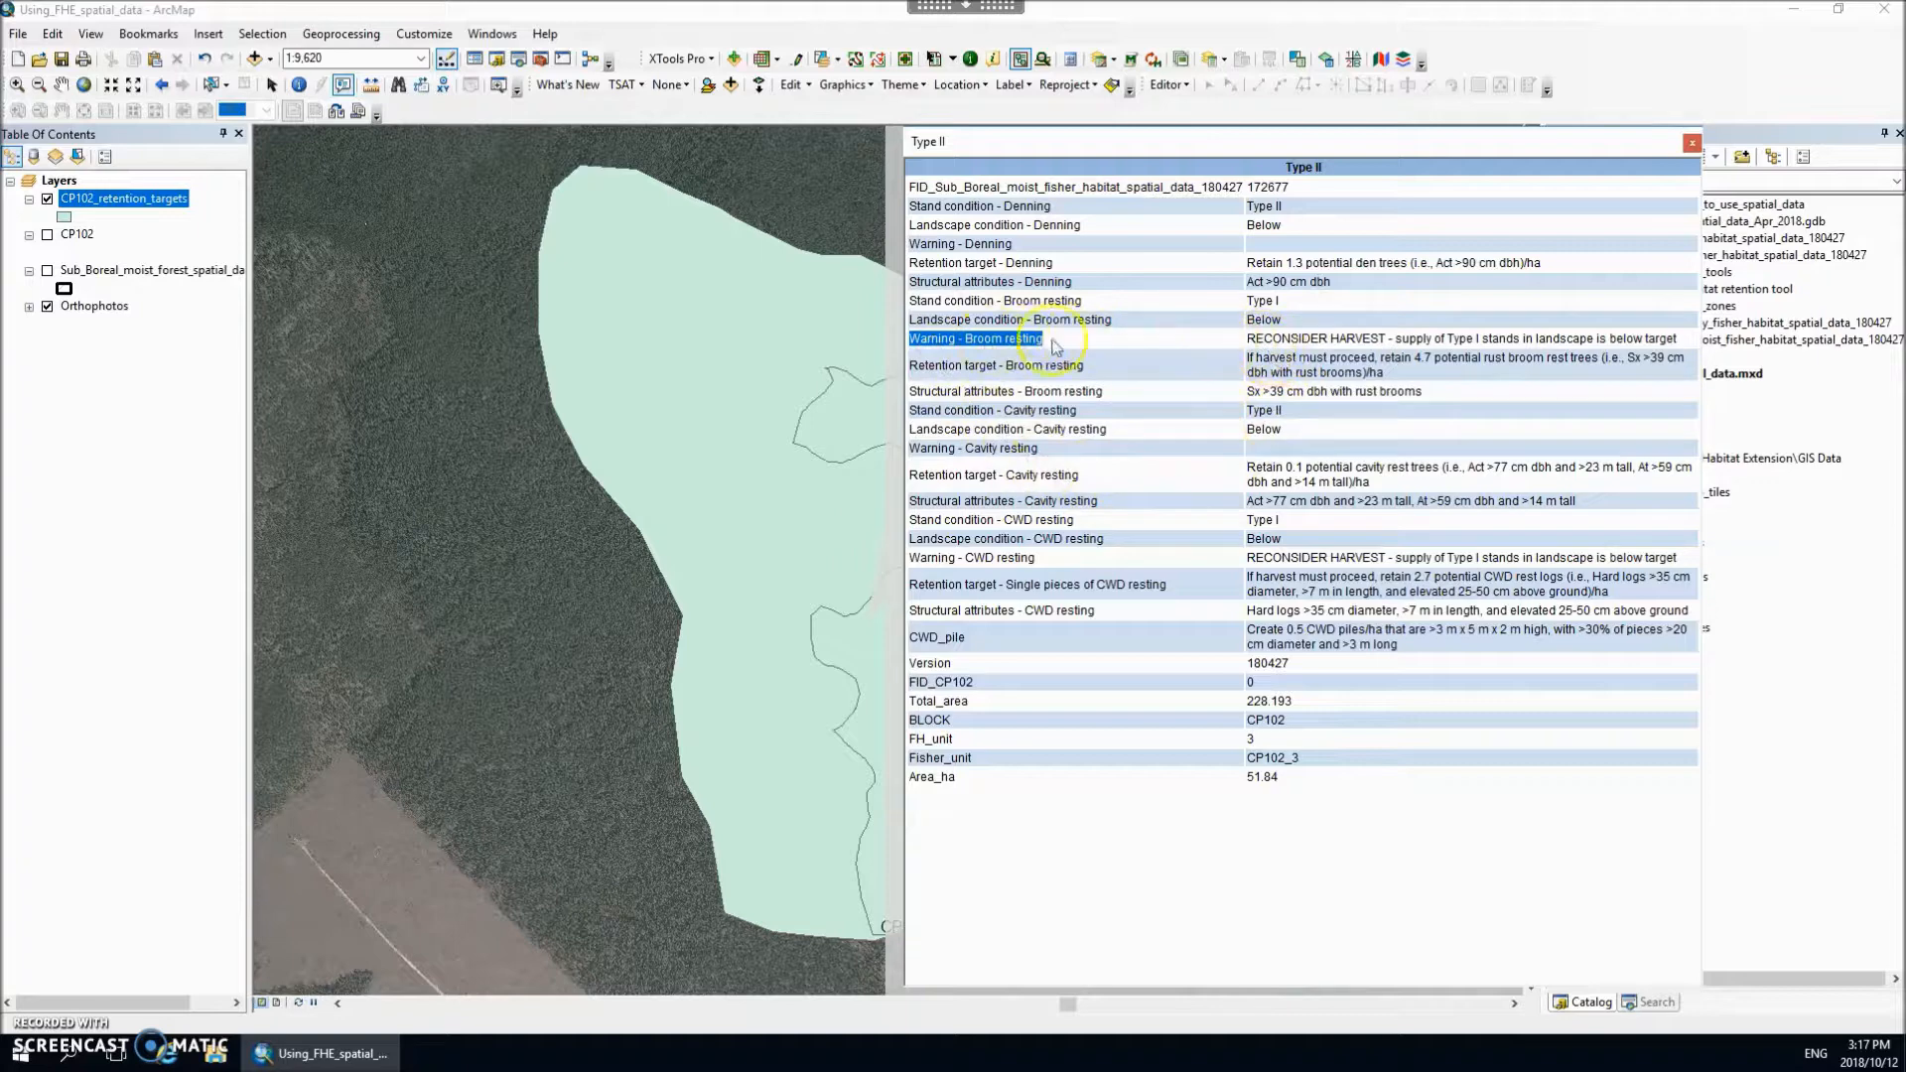
{"action": "left_click_drag", "start_coordinate": [1245, 339], "coordinate": [1651, 341]}
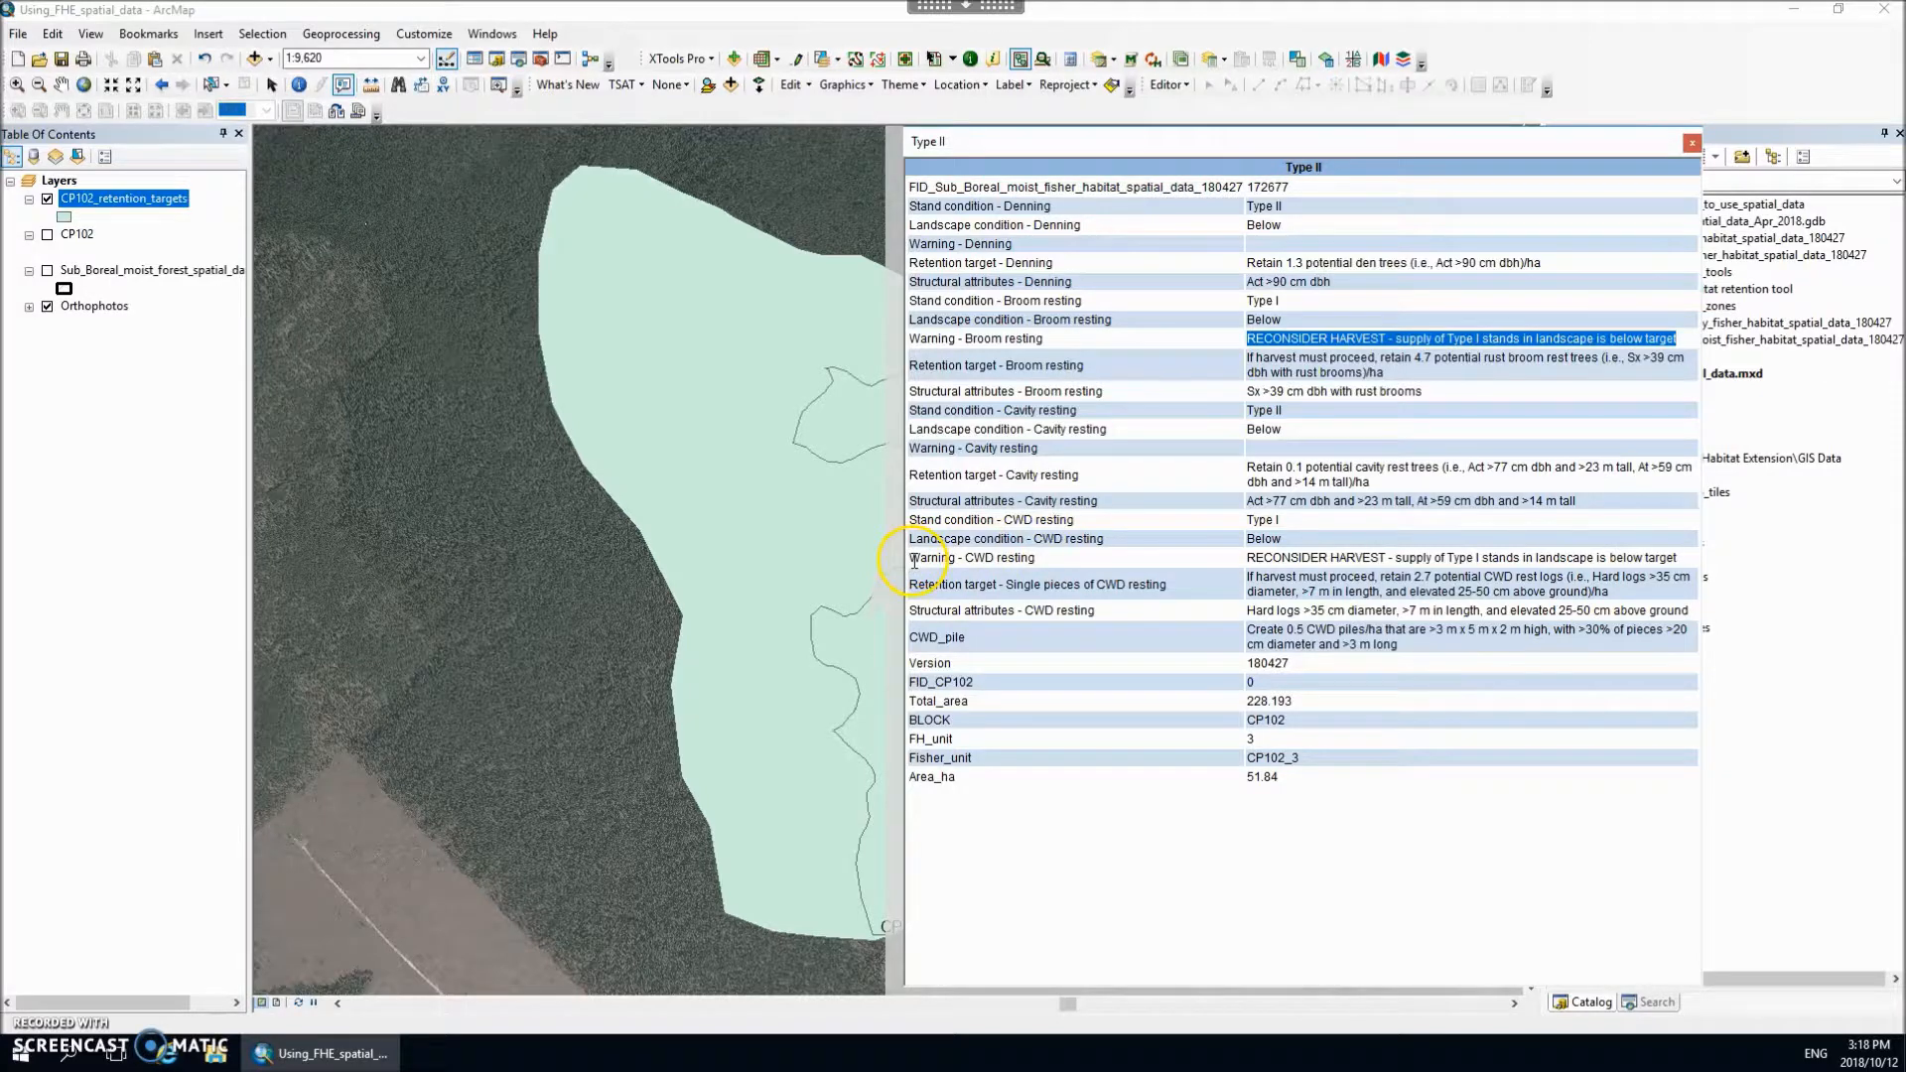
{"action": "left_click_drag", "start_coordinate": [911, 508], "coordinate": [1289, 516]}
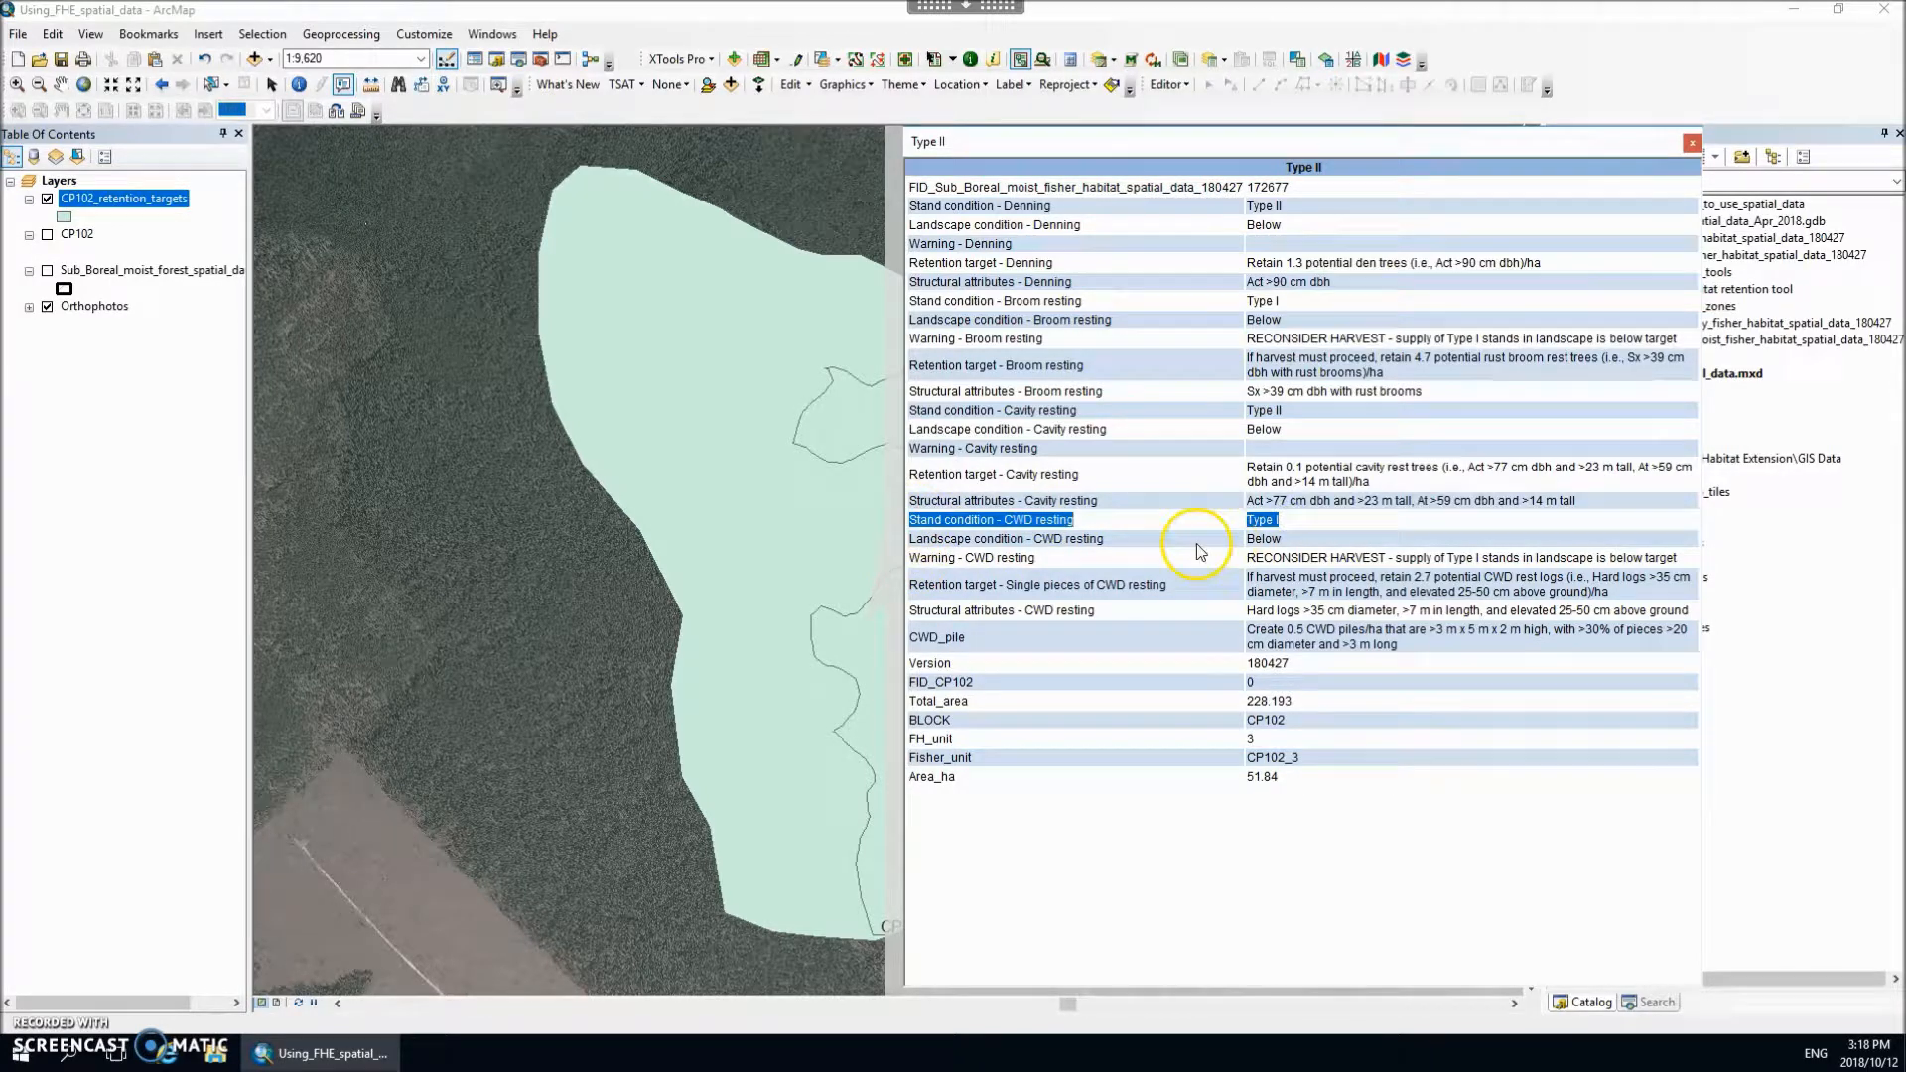
{"action": "left_click_drag", "start_coordinate": [910, 552], "coordinate": [1675, 554]}
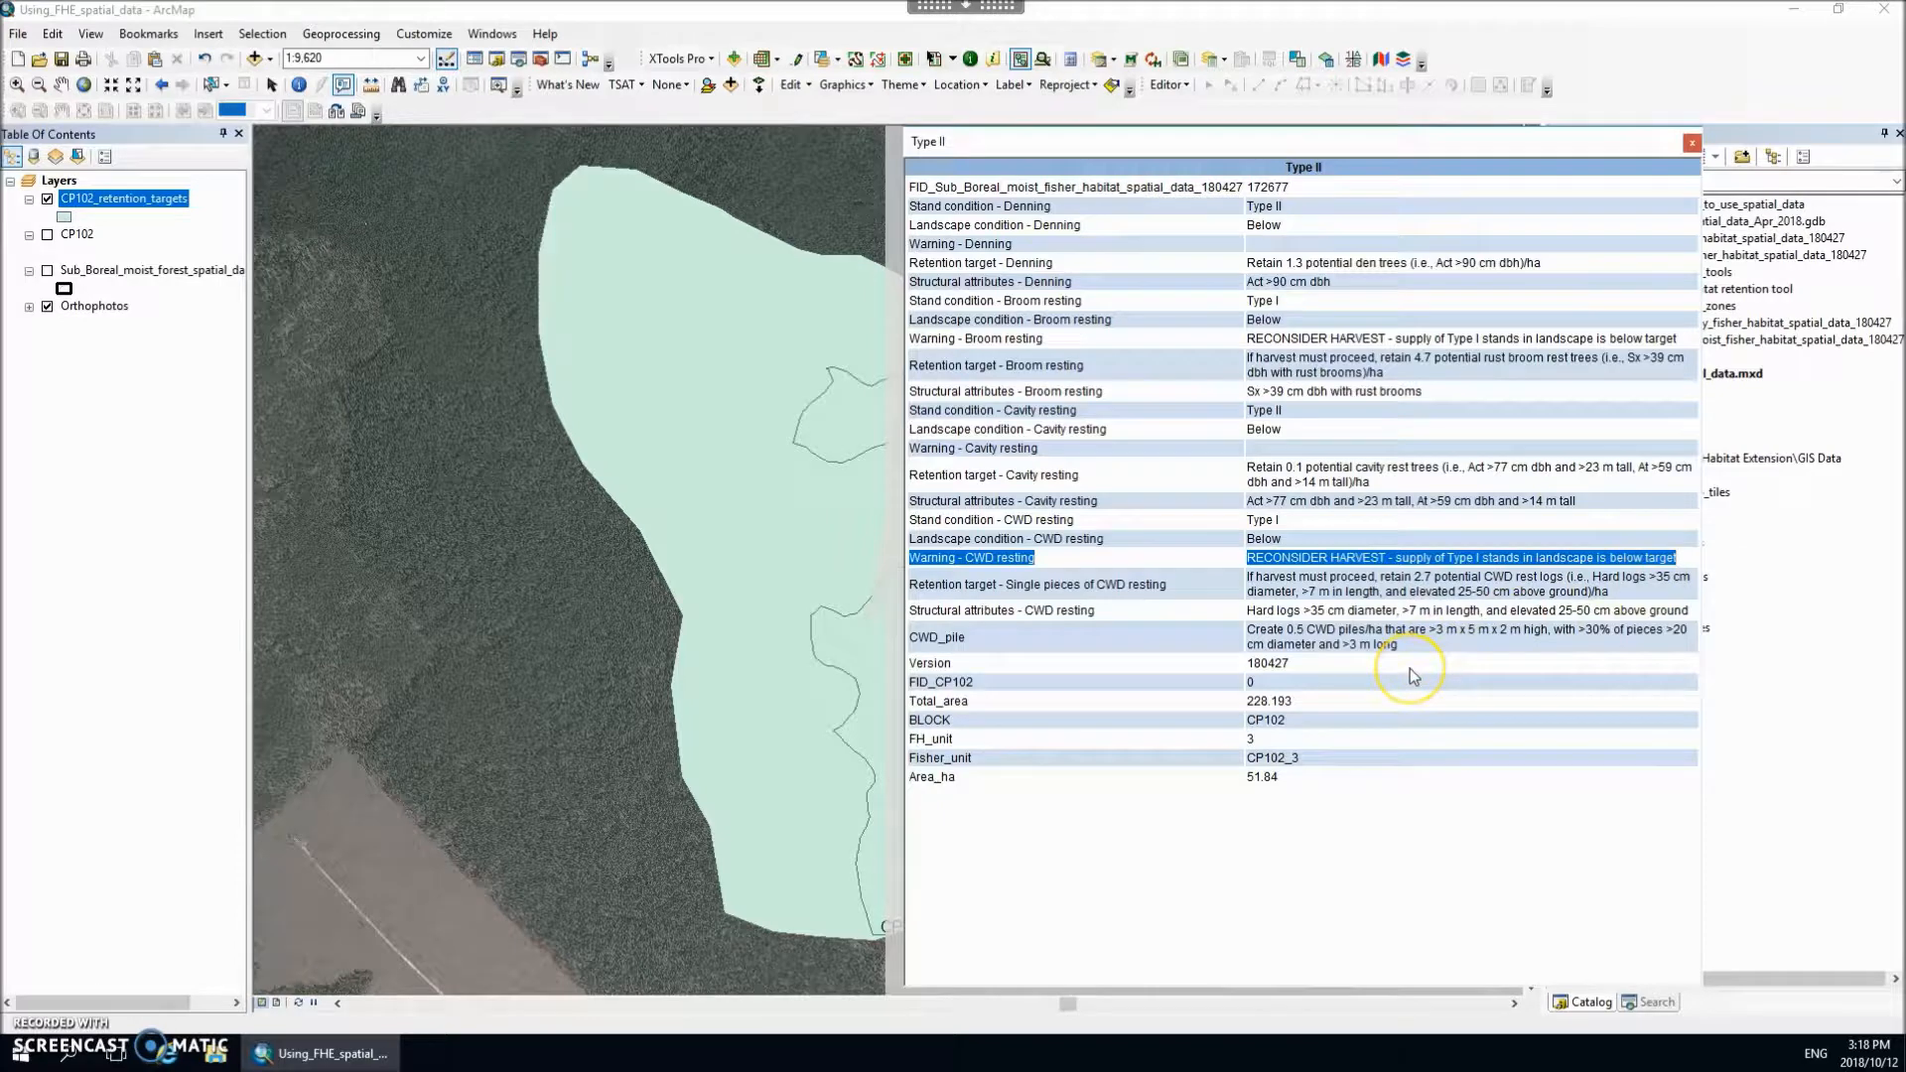